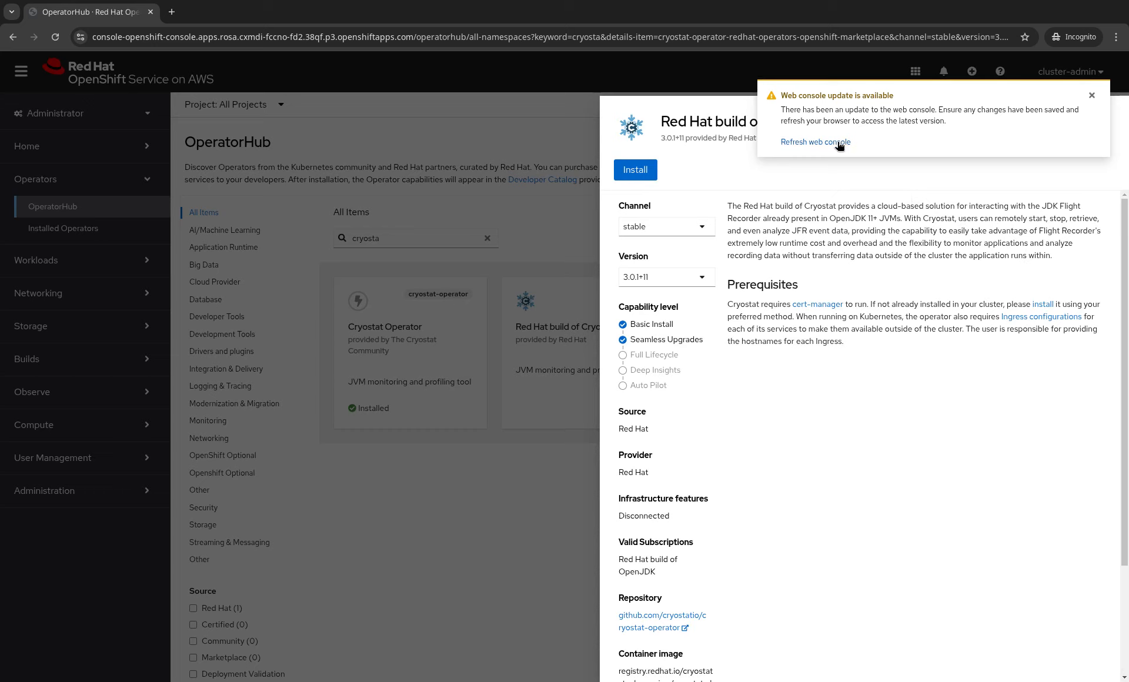
- Reload the updated console and close the Red Hat build of Cryostat details panel
{"action": "left_click", "coordinate": [803, 144]}
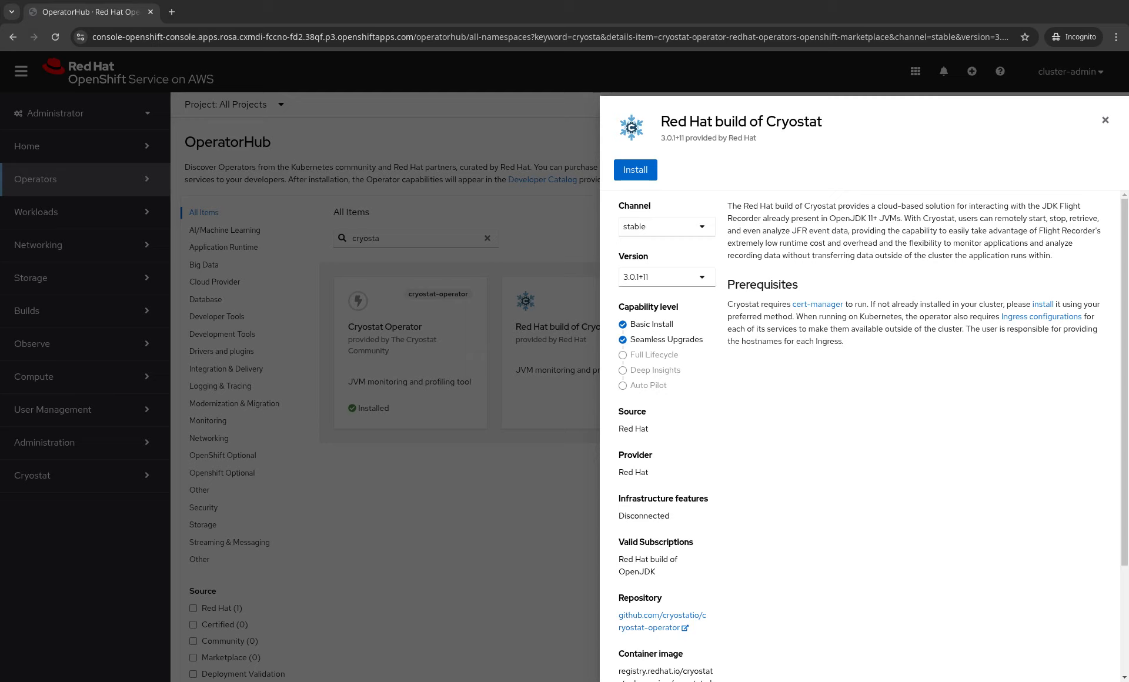
{"action": "left_click", "coordinate": [1104, 120]}
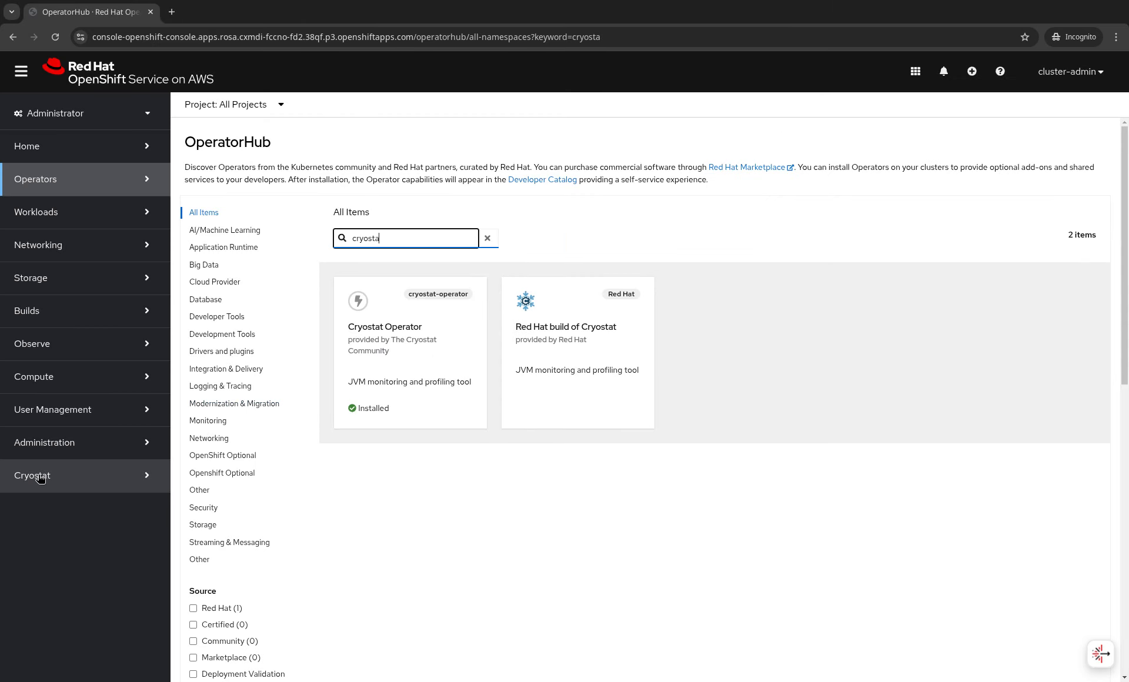
- Clear the OperatorHub search filter and go to Operators > Installed Operators
{"action": "left_click", "coordinate": [486, 237]}
{"action": "left_click", "coordinate": [66, 180]}
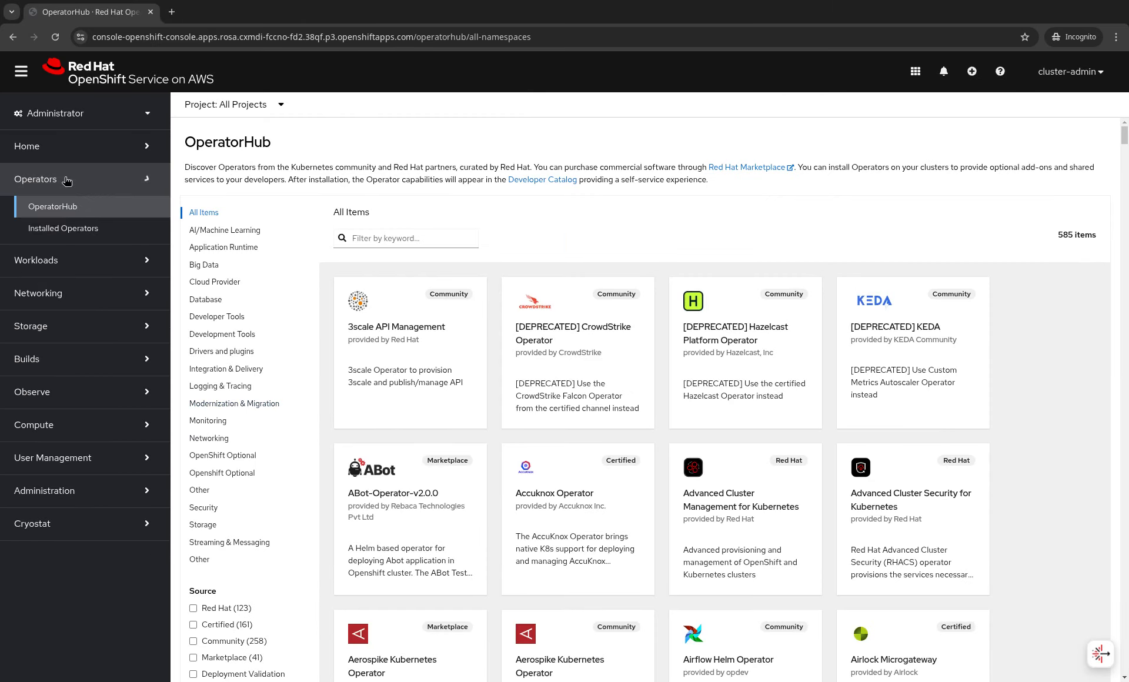
{"action": "left_click", "coordinate": [60, 226]}
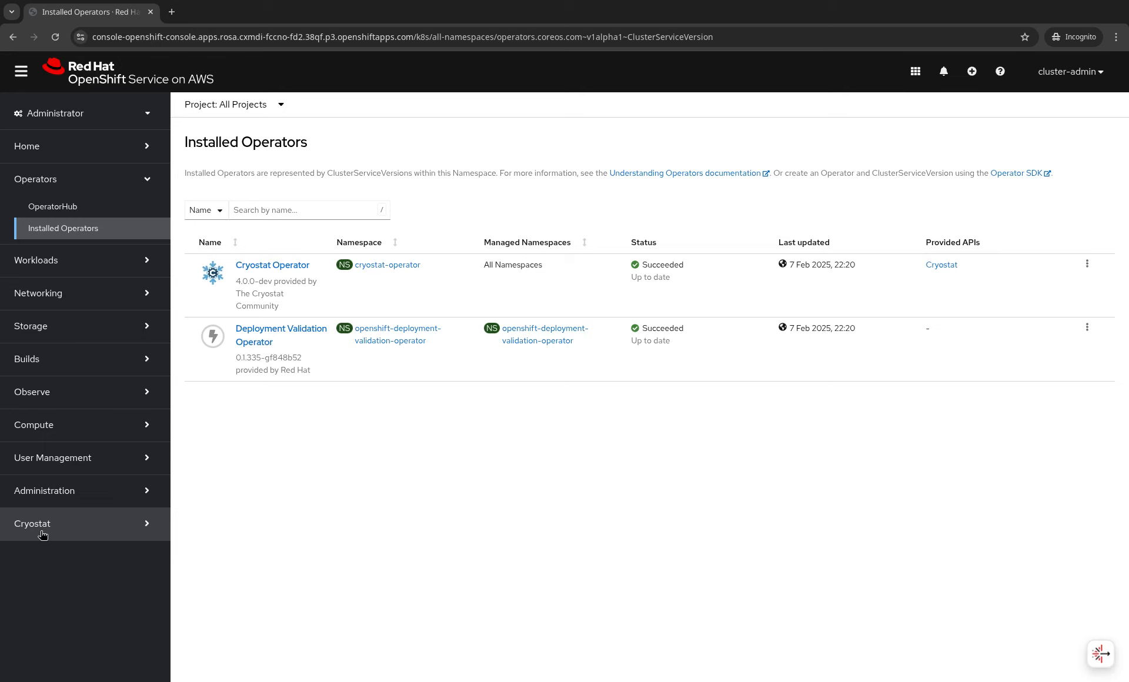
- Look at the Cryostat Recordings page and project list, then return to Installed Operators
{"action": "left_click", "coordinate": [43, 534]}
{"action": "scroll", "coordinate": [88, 629], "scroll_direction": "down", "scroll_amount": 1}
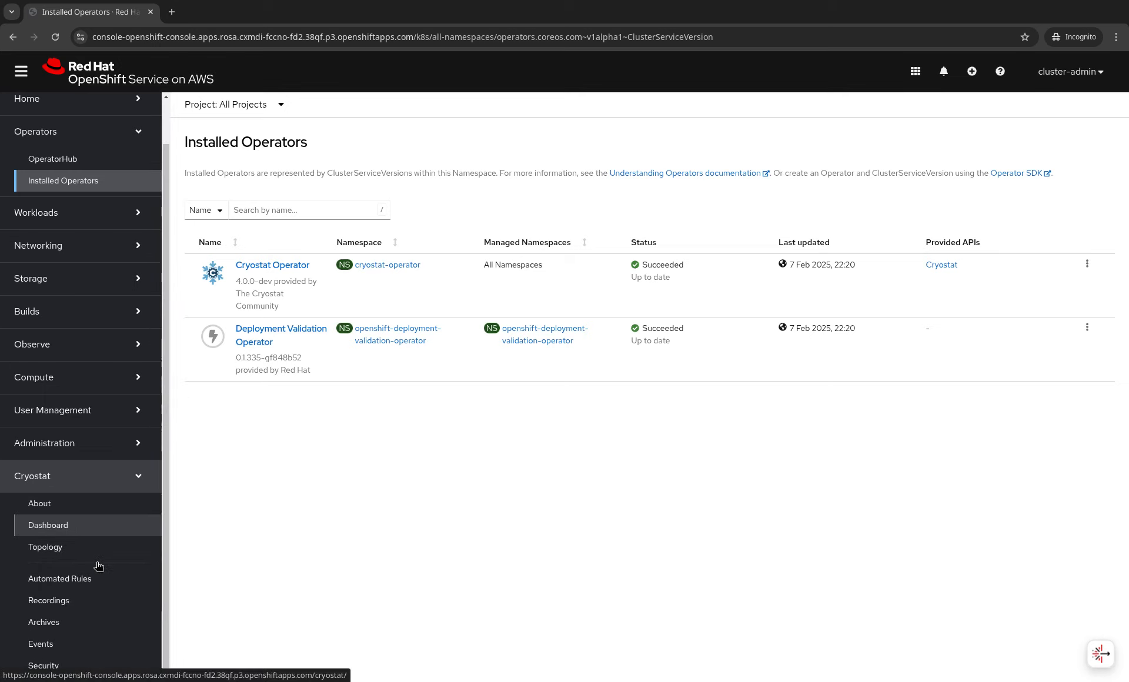
{"action": "left_click", "coordinate": [93, 597]}
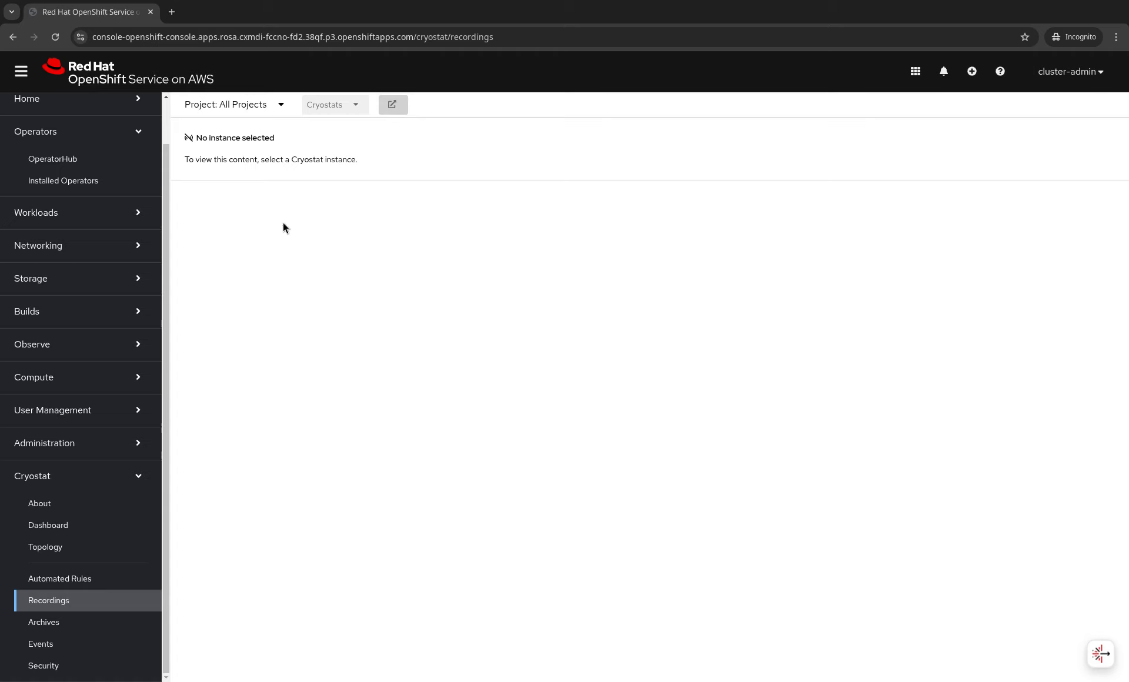
{"action": "left_click", "coordinate": [274, 107]}
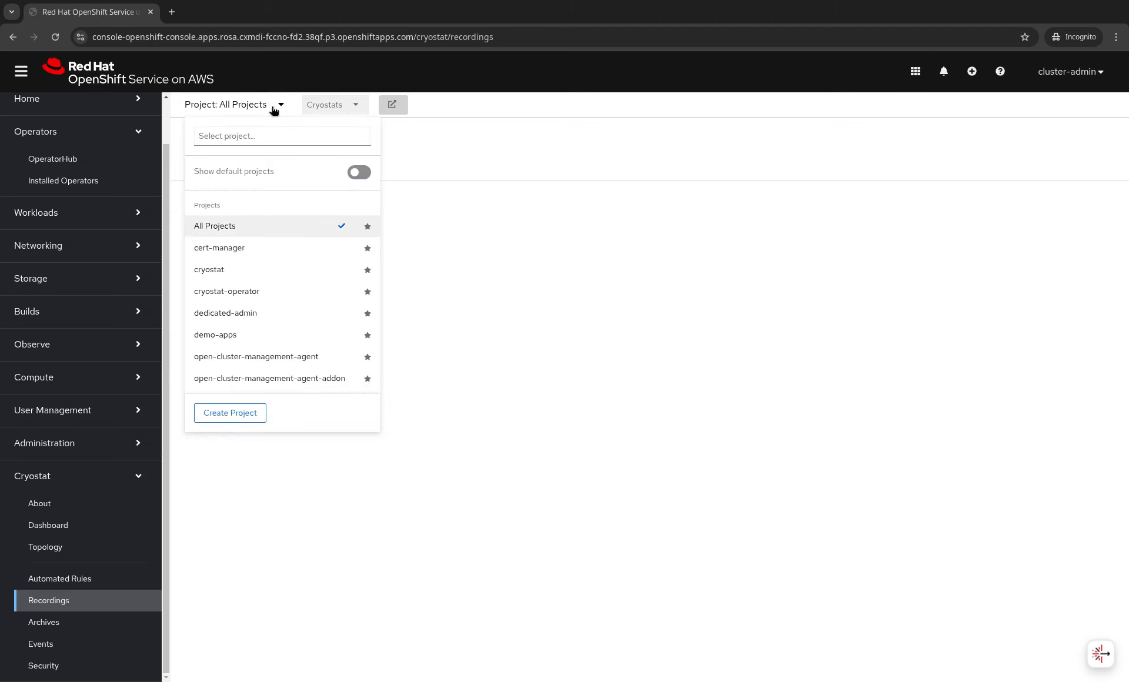
{"action": "left_click", "coordinate": [274, 107]}
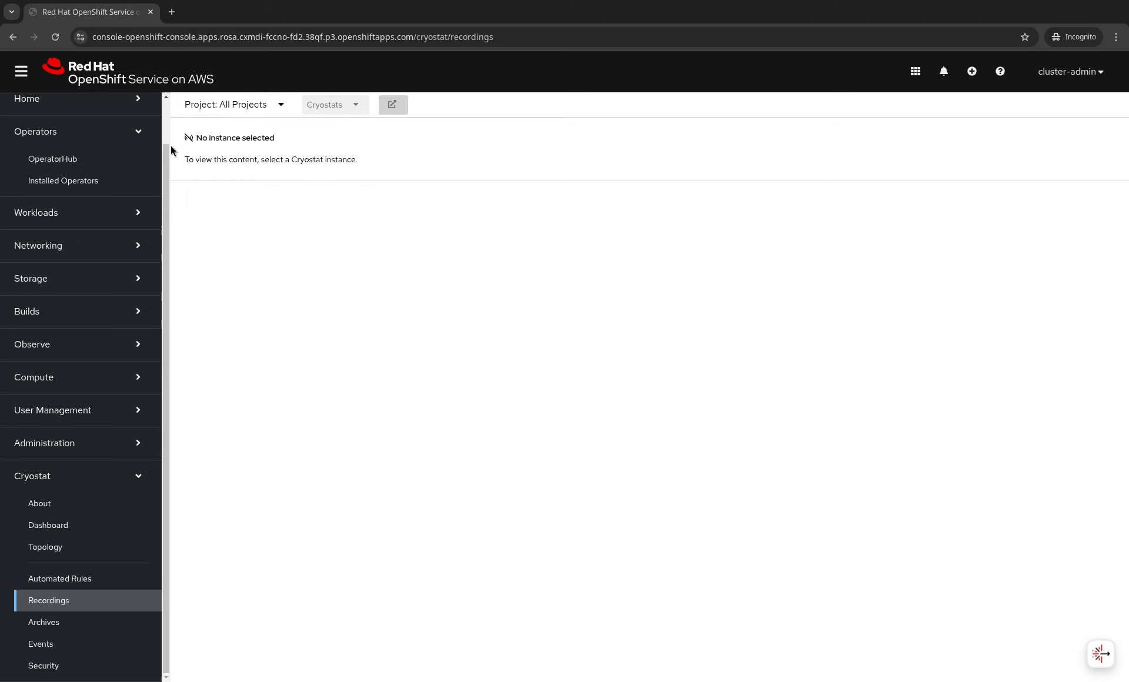
{"action": "left_click", "coordinate": [66, 182]}
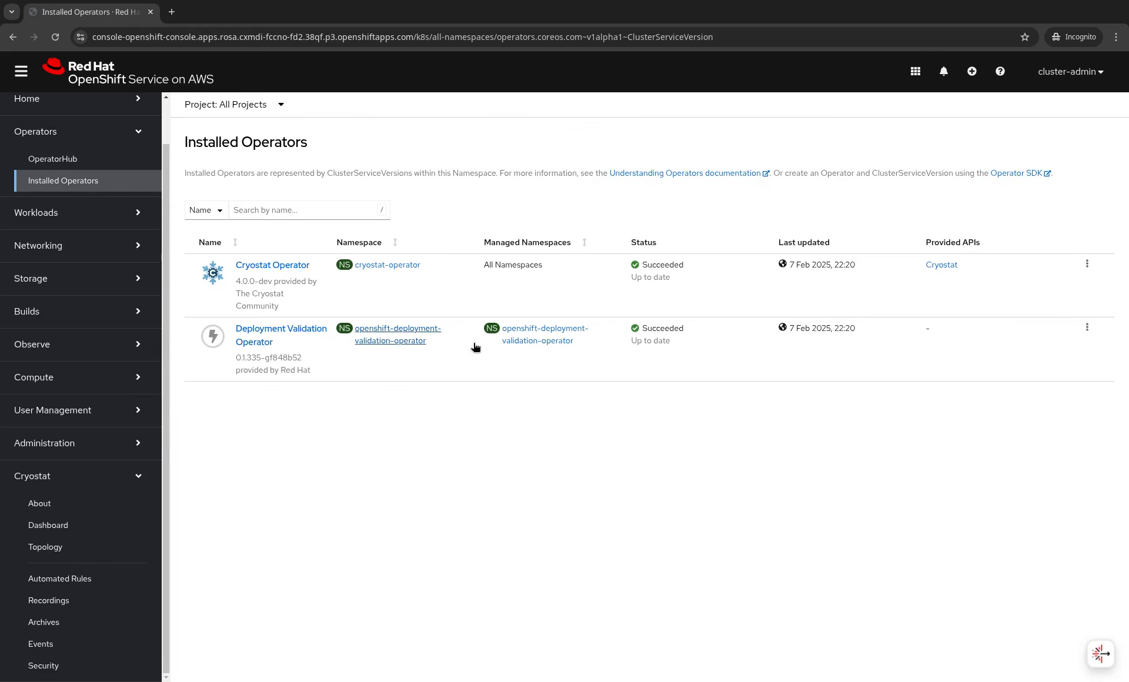
- Switch to the cryostat project and show the Cryostat Operator's Cryostat instances
{"action": "left_click", "coordinate": [942, 266]}
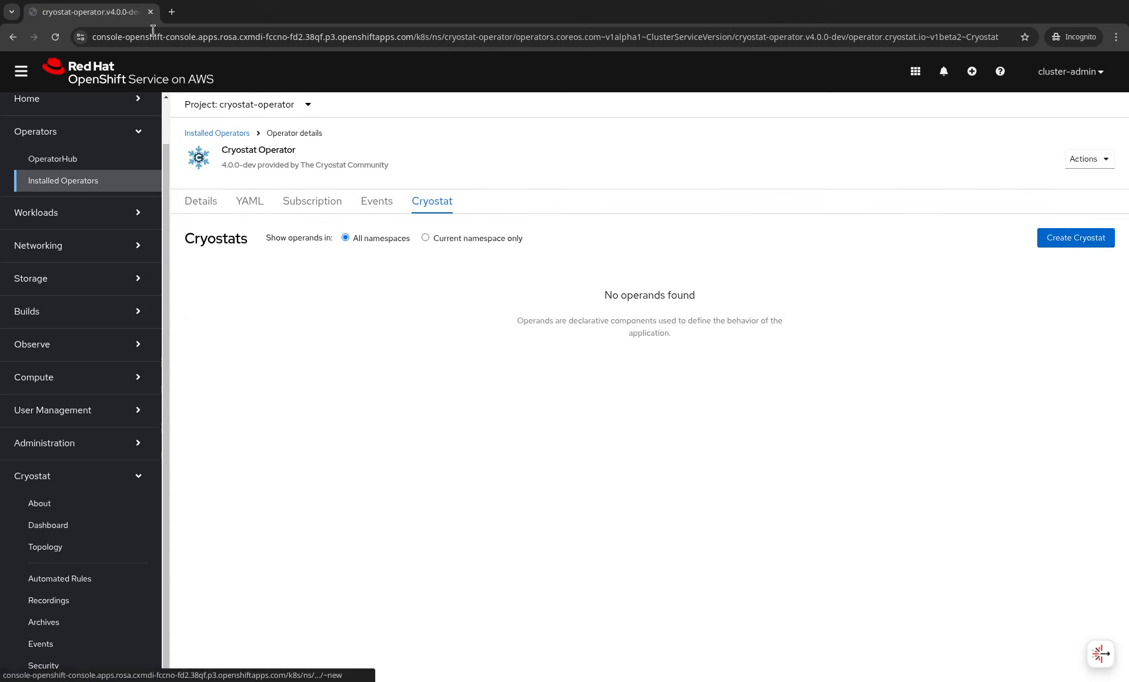
{"action": "left_click", "coordinate": [256, 104]}
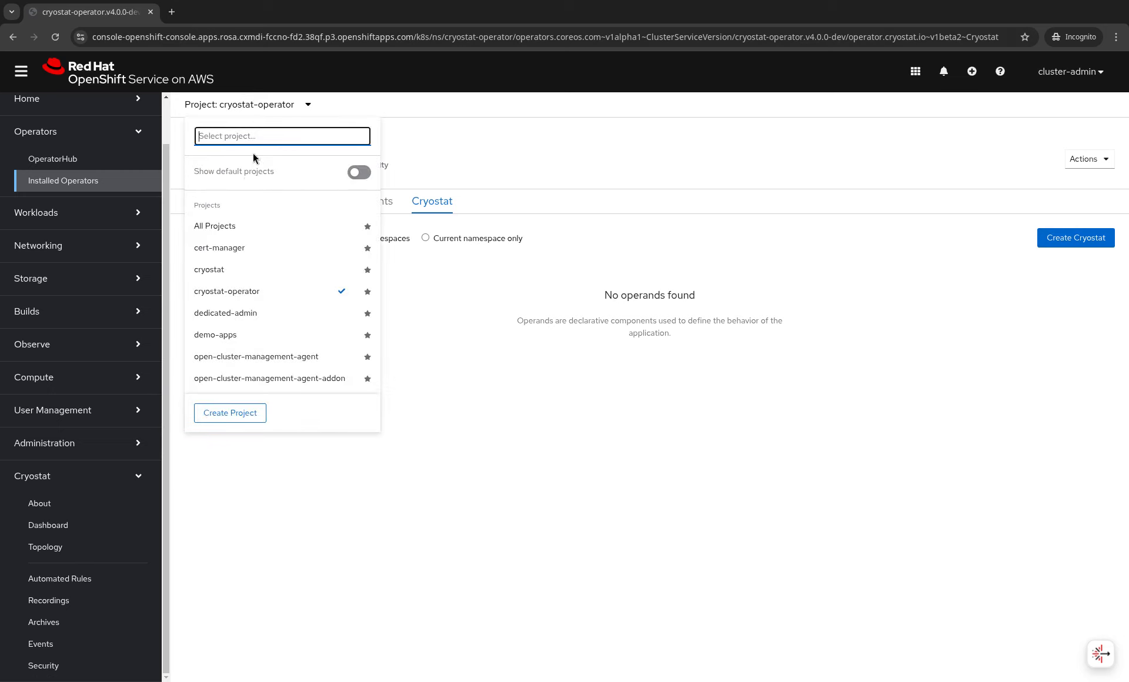
{"action": "left_click", "coordinate": [212, 269]}
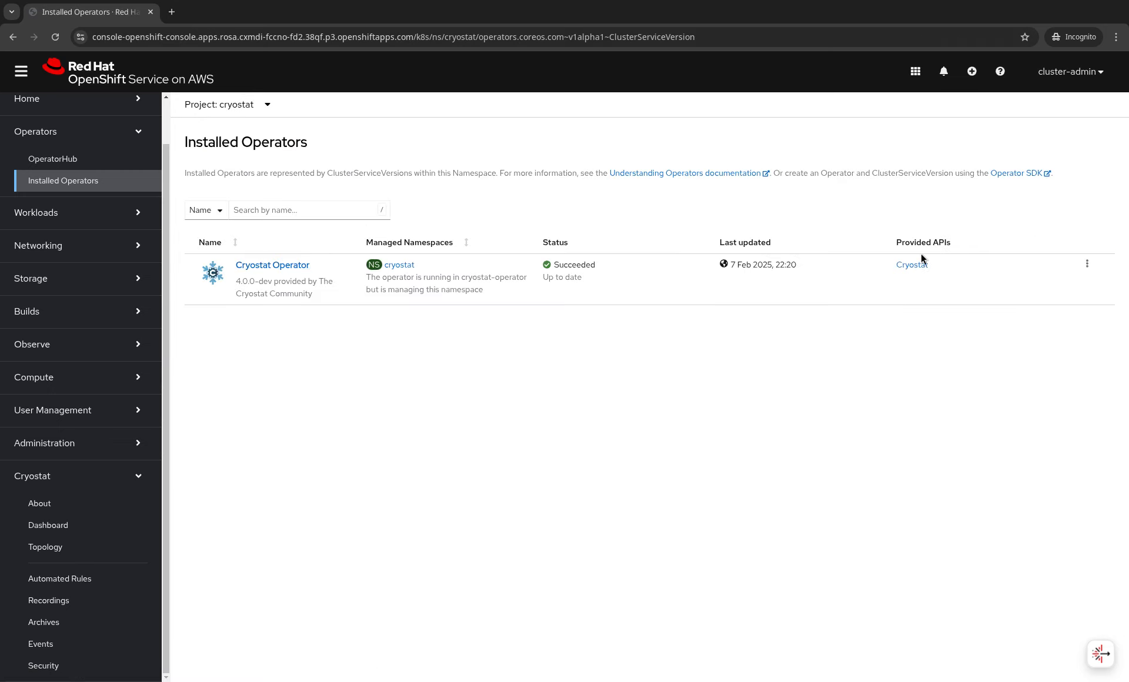
{"action": "left_click", "coordinate": [915, 265]}
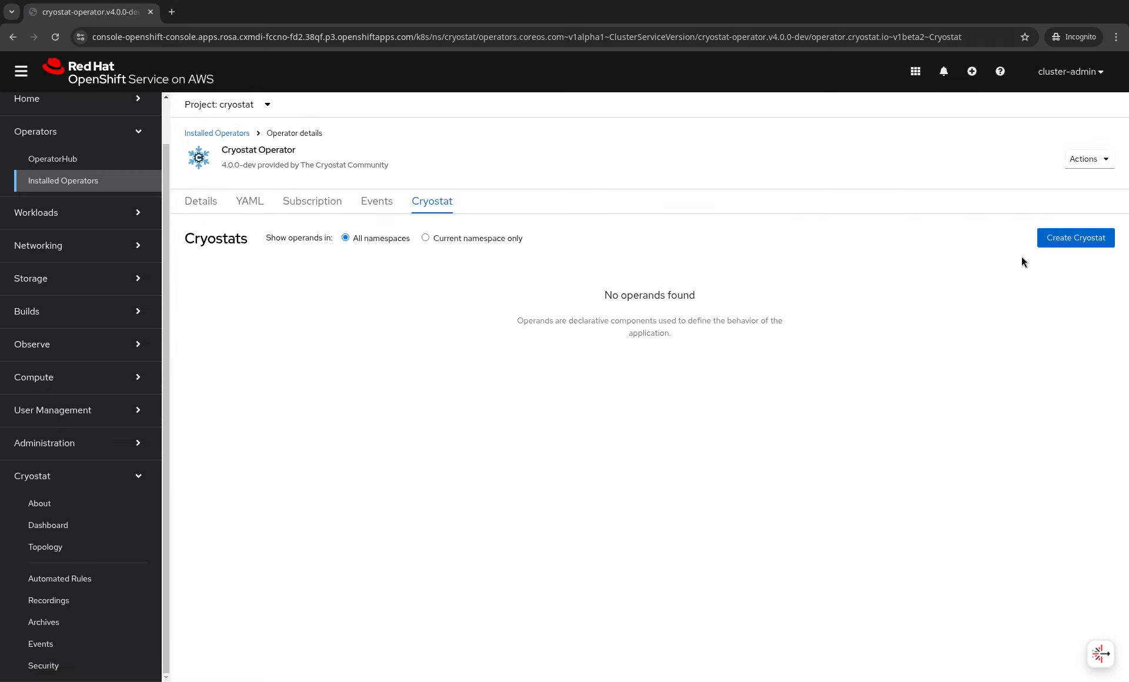
- Create Cryostat instance cryostat-sample with target namespace demo-apps
{"action": "left_click", "coordinate": [1065, 241]}
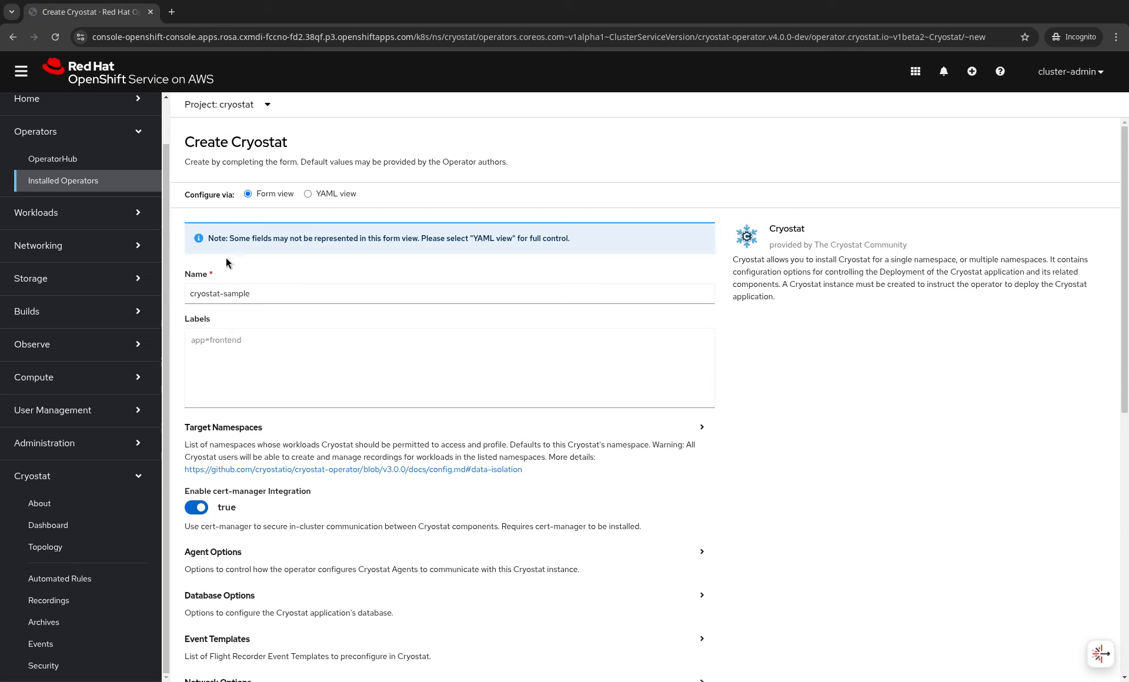
{"action": "left_click_drag", "start_coordinate": [262, 292], "coordinate": [165, 305]}
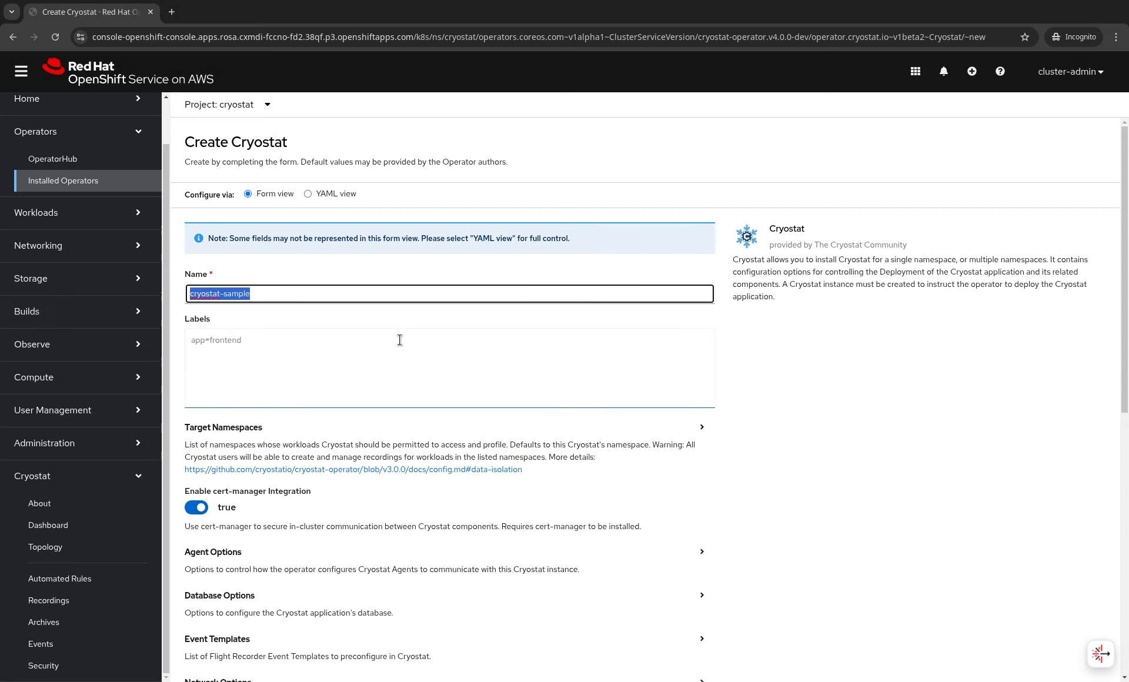
{"action": "left_click", "coordinate": [405, 435]}
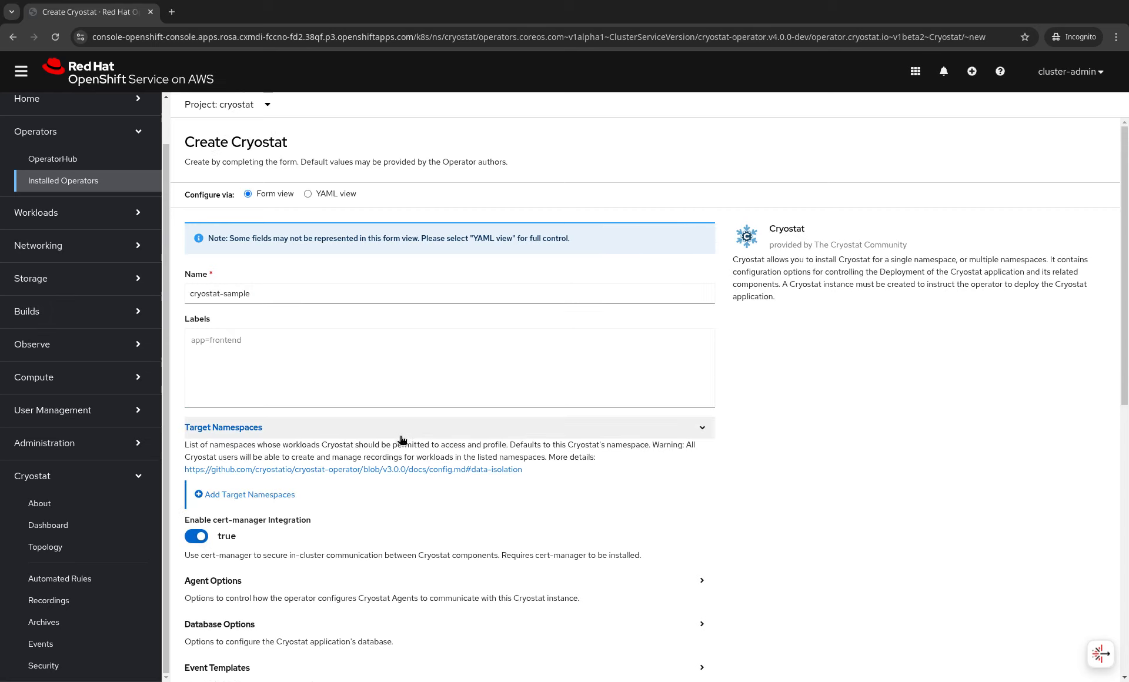
{"action": "left_click", "coordinate": [293, 496]}
{"action": "left_click", "coordinate": [297, 534]}
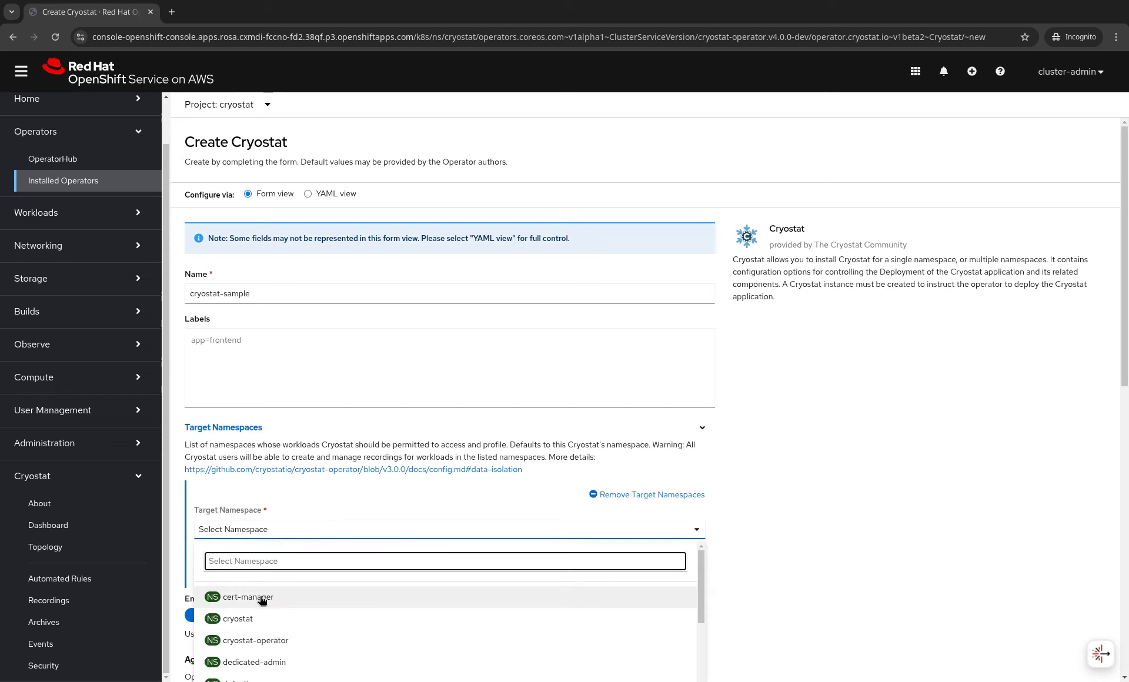
{"action": "scroll", "coordinate": [284, 617], "scroll_direction": "down", "scroll_amount": 1}
{"action": "left_click", "coordinate": [284, 635]}
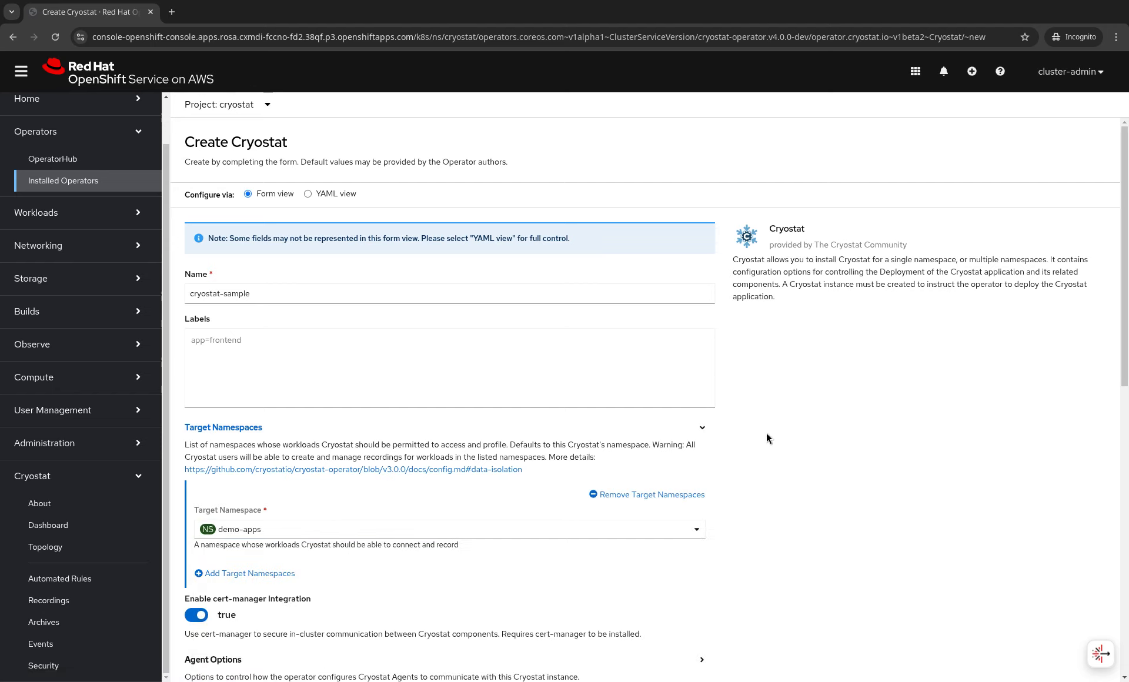
{"action": "scroll", "coordinate": [766, 434], "scroll_direction": "down", "scroll_amount": 10}
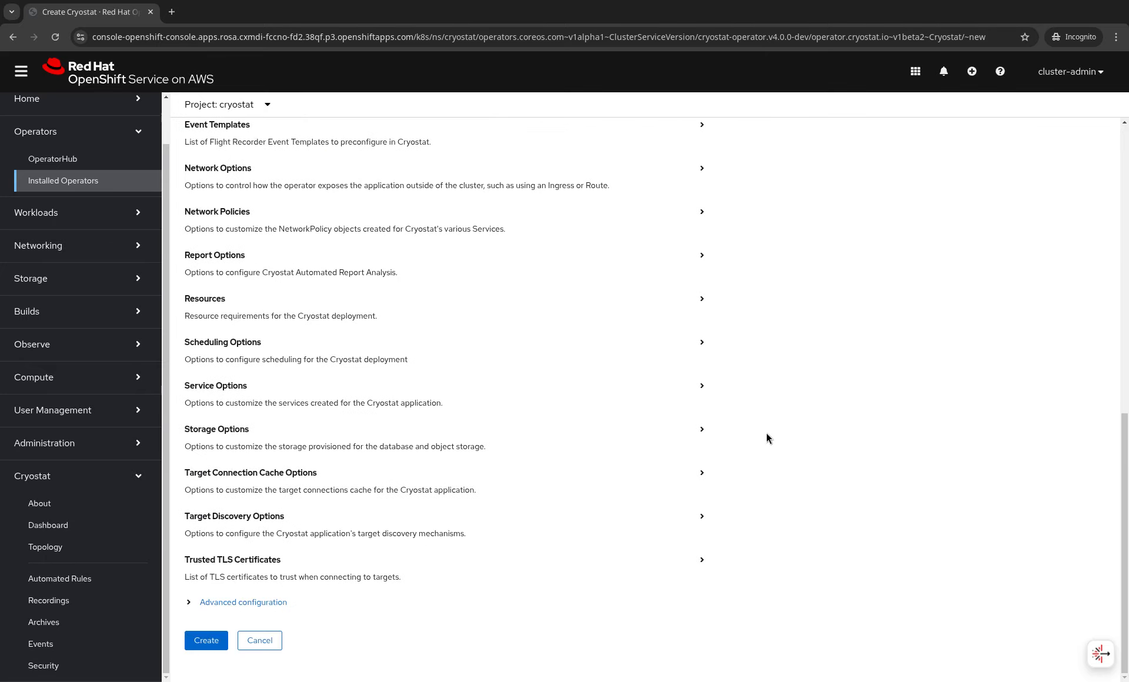
{"action": "left_click", "coordinate": [207, 639]}
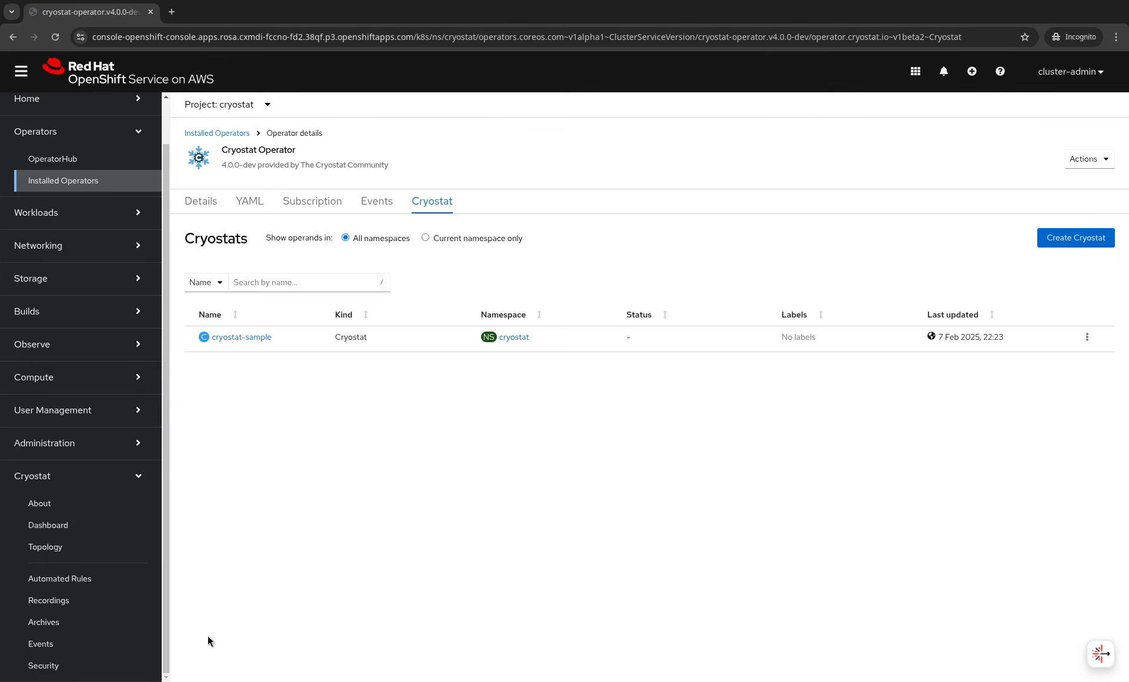
- Show Workloads > Deployments for cryostat-sample, its database and storage in the cryostat project
{"action": "left_click", "coordinate": [26, 475]}
{"action": "left_click", "coordinate": [76, 267]}
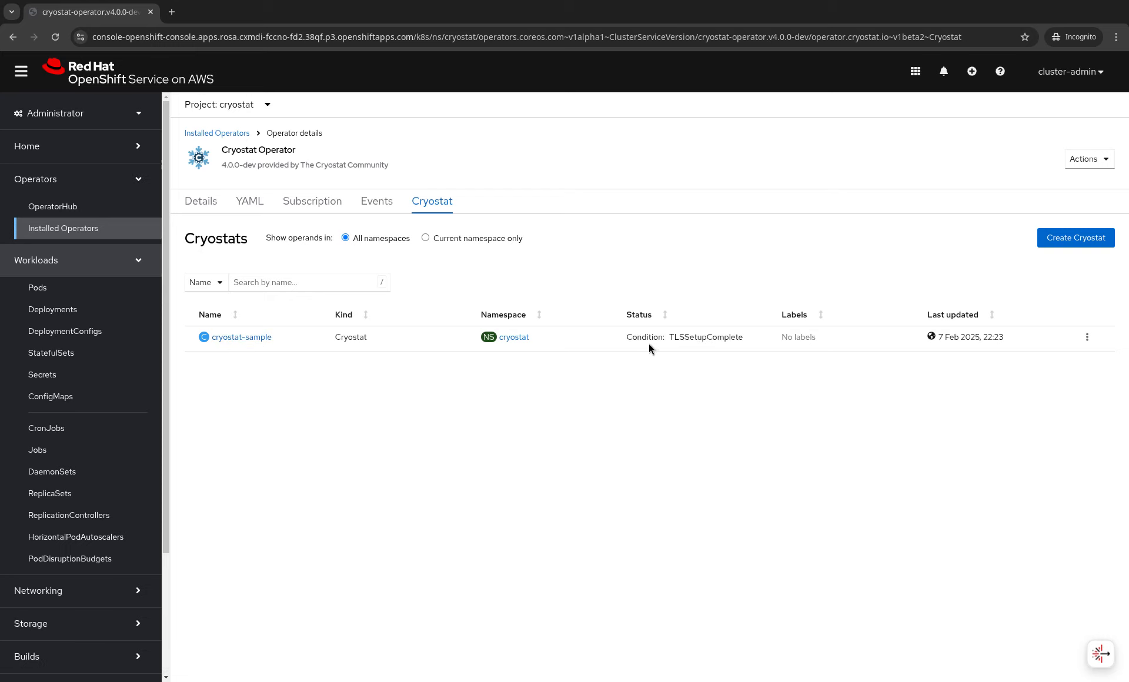
{"action": "left_click_drag", "start_coordinate": [636, 337], "coordinate": [667, 341]}
{"action": "left_click", "coordinate": [667, 342]}
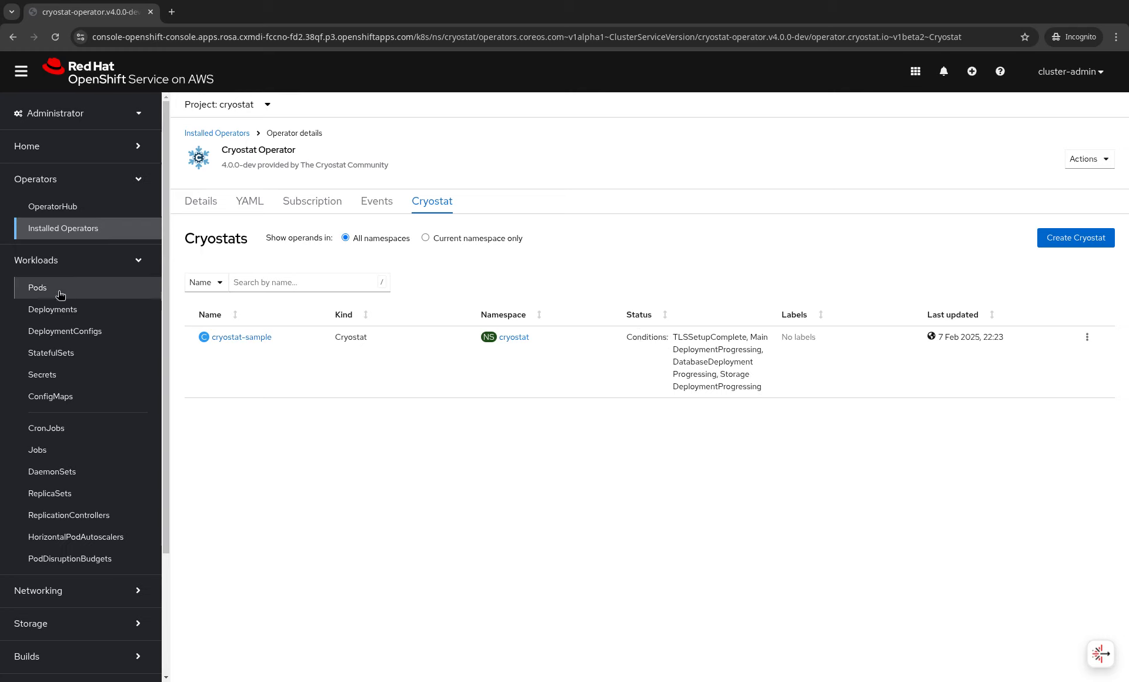
{"action": "left_click", "coordinate": [53, 309]}
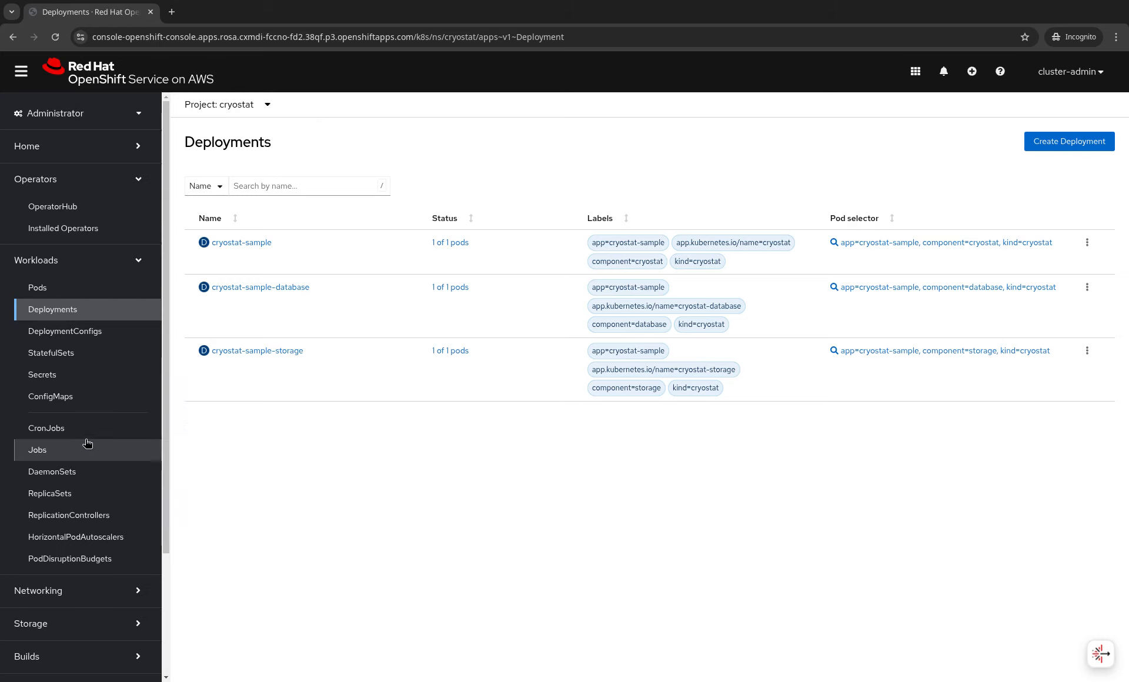
- Browse the Services in the cryostat project under Networking
{"action": "left_click", "coordinate": [26, 601]}
{"action": "left_click", "coordinate": [36, 618]}
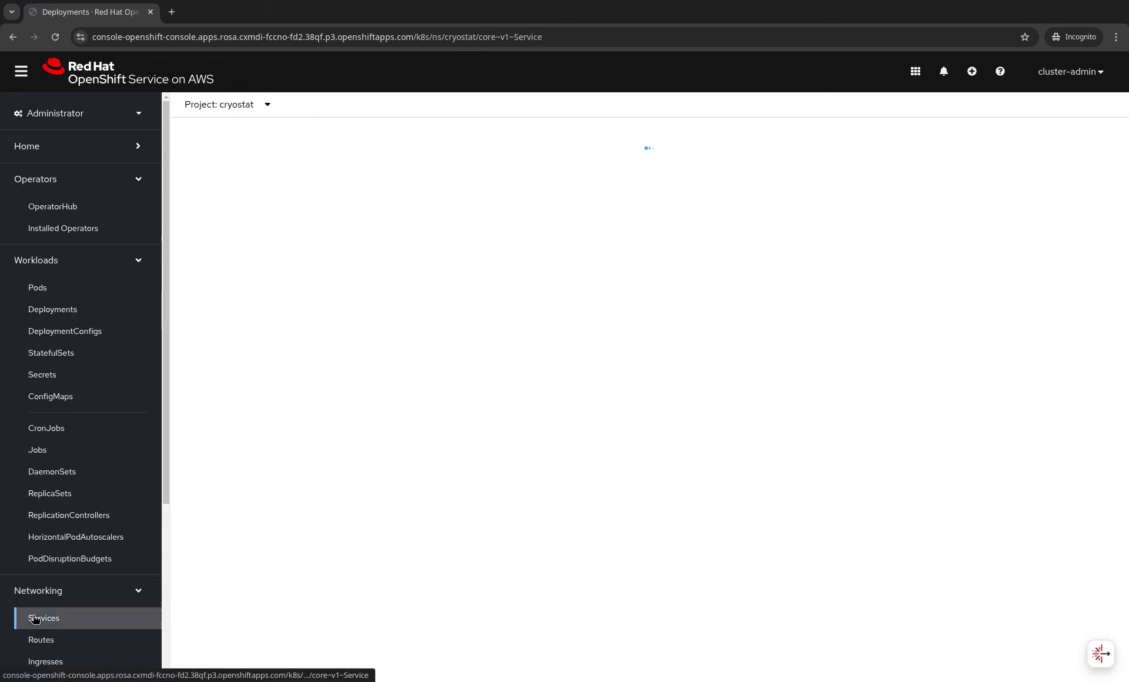
{"action": "scroll", "coordinate": [257, 367], "scroll_direction": "down", "scroll_amount": 1}
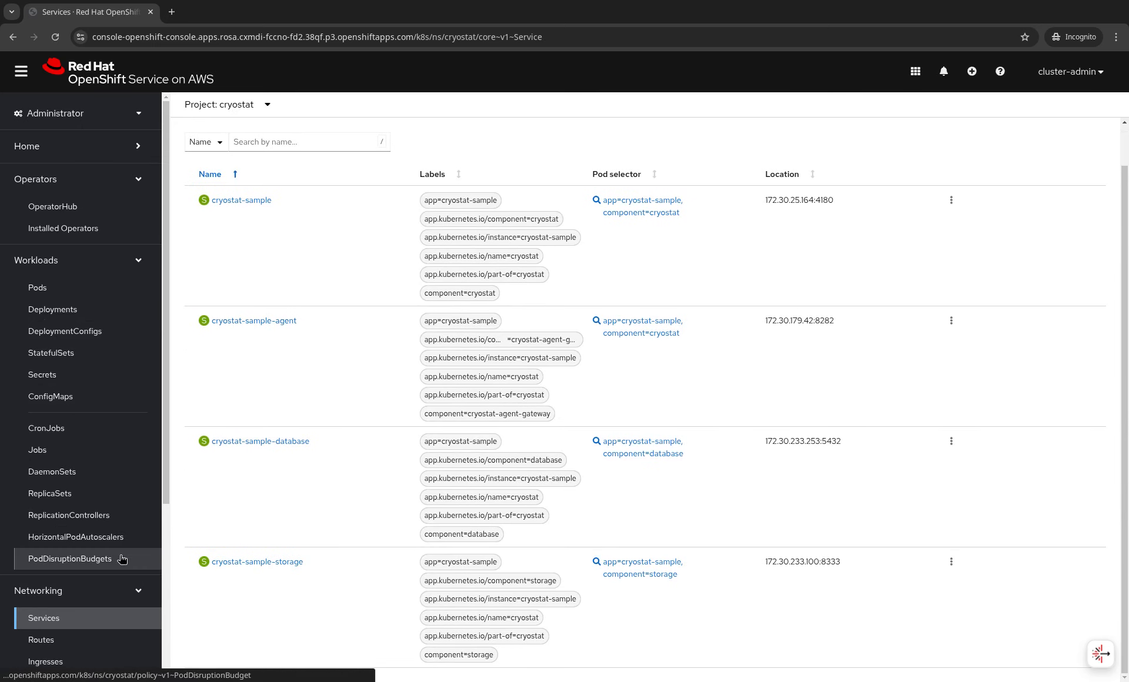
- Check the Pods list until all three cryostat-sample pods are Running, then expand the Cryostat navigation
{"action": "left_click", "coordinate": [89, 585]}
{"action": "left_click", "coordinate": [119, 289]}
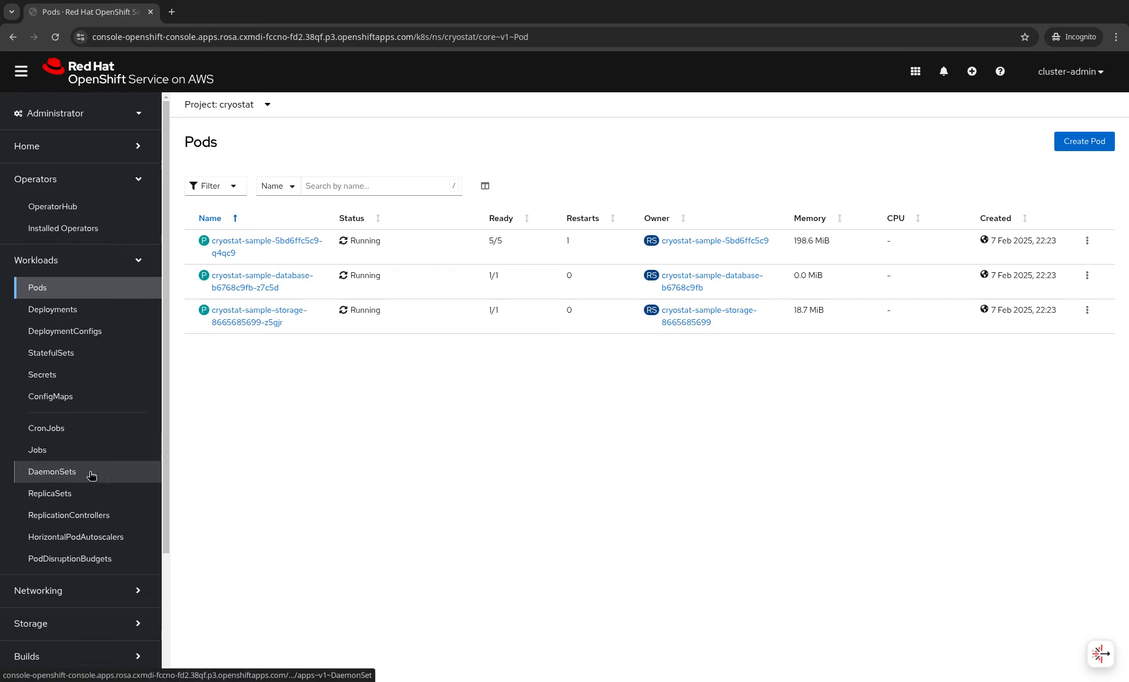
{"action": "scroll", "coordinate": [90, 470], "scroll_direction": "down", "scroll_amount": 3}
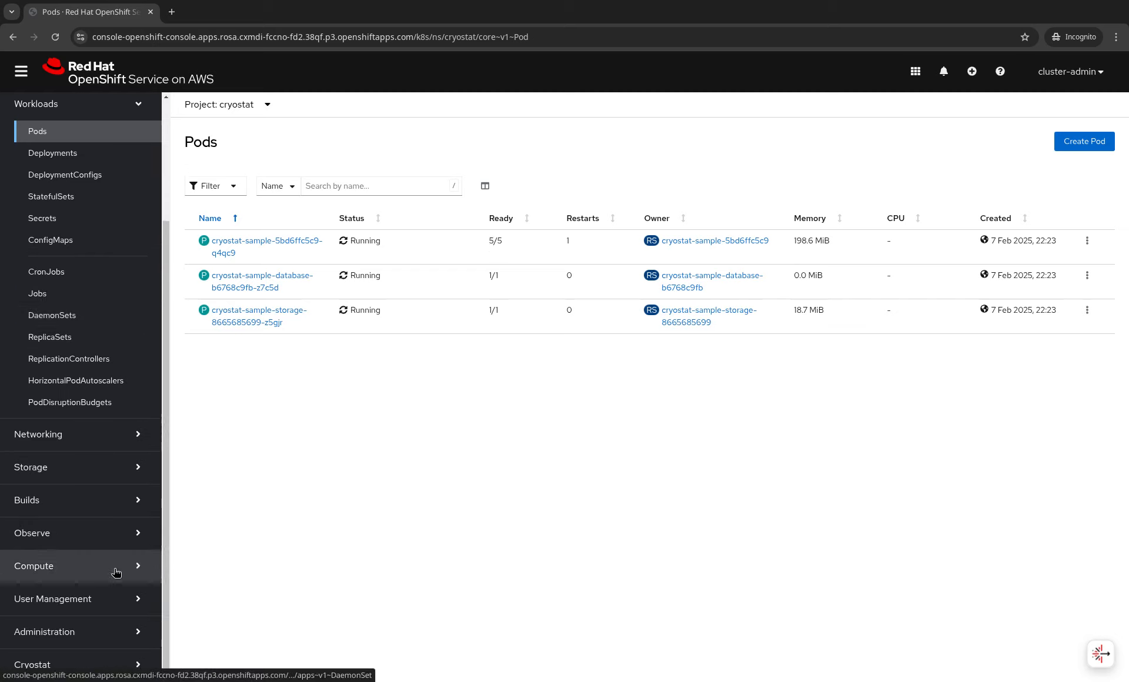
{"action": "left_click", "coordinate": [67, 114]}
{"action": "left_click", "coordinate": [46, 533]}
{"action": "scroll", "coordinate": [75, 537], "scroll_direction": "down", "scroll_amount": 1}
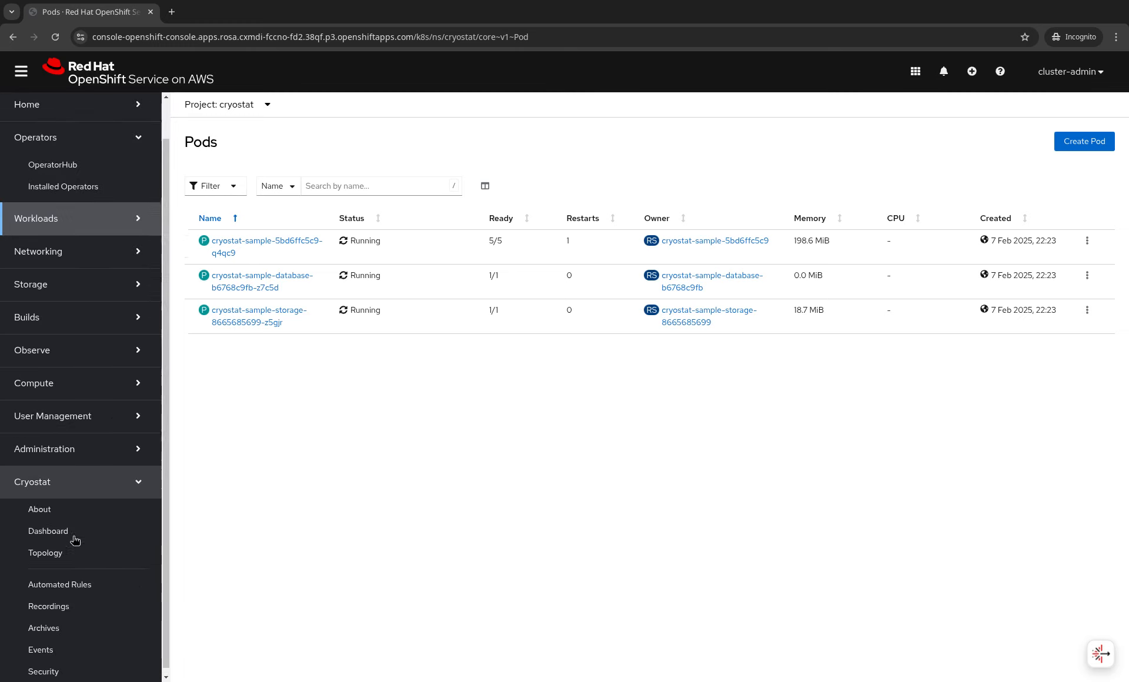
- Show the Cryostat Topology for the cryostat-sample instance
{"action": "left_click", "coordinate": [82, 547]}
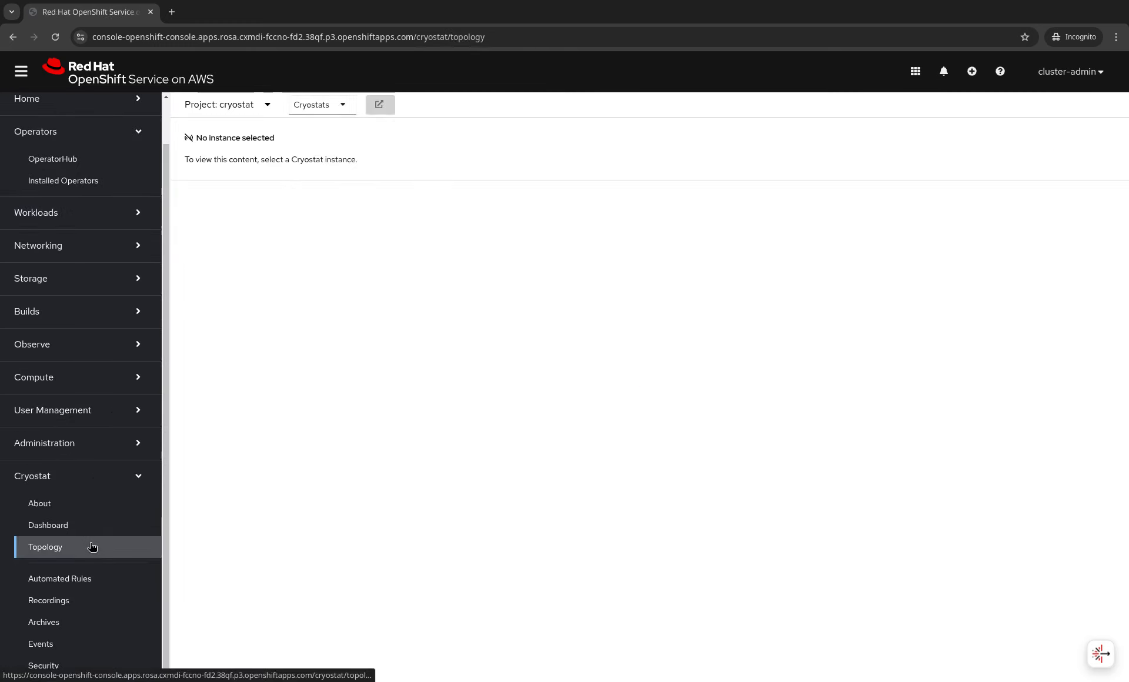
{"action": "left_click", "coordinate": [298, 109]}
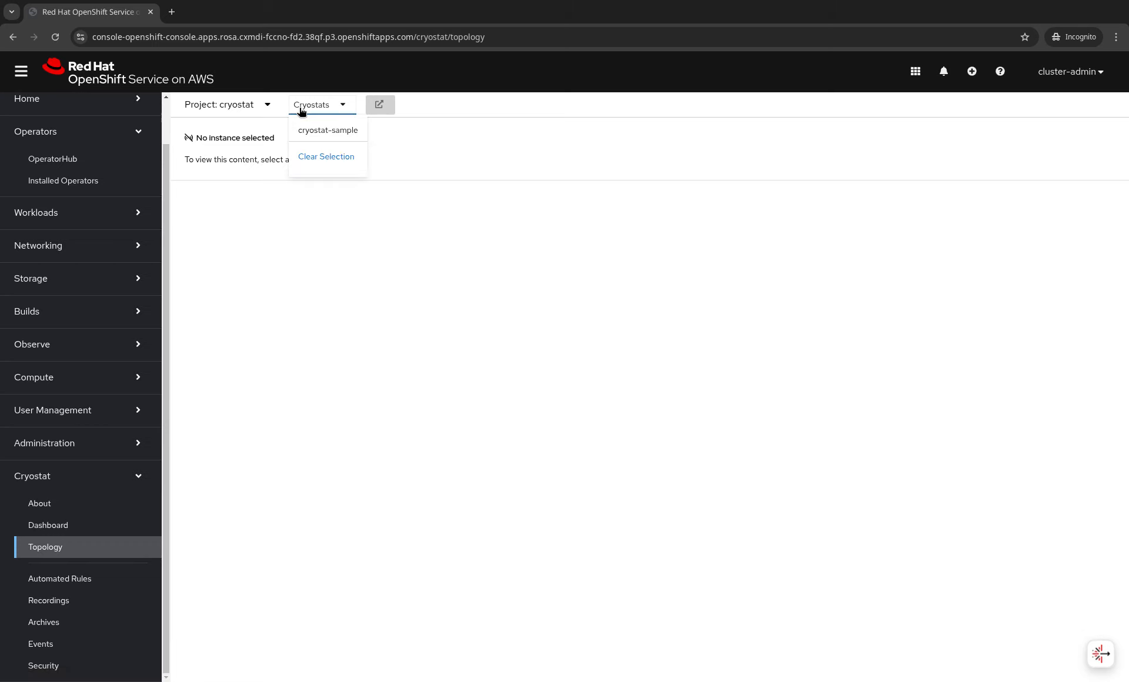
{"action": "left_click", "coordinate": [315, 129]}
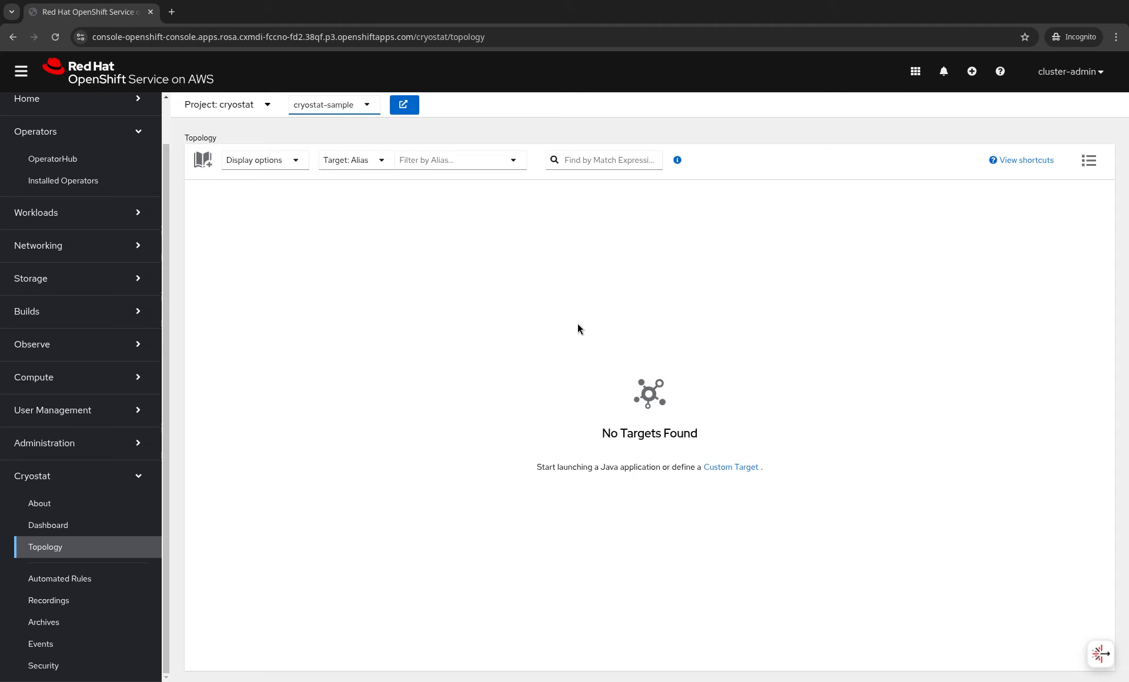
- Create a custom target with connection URL localhost:0 and open its JVM node details
{"action": "left_click", "coordinate": [718, 466]}
{"action": "left_click", "coordinate": [413, 253]}
{"action": "type", "text": "lo"}
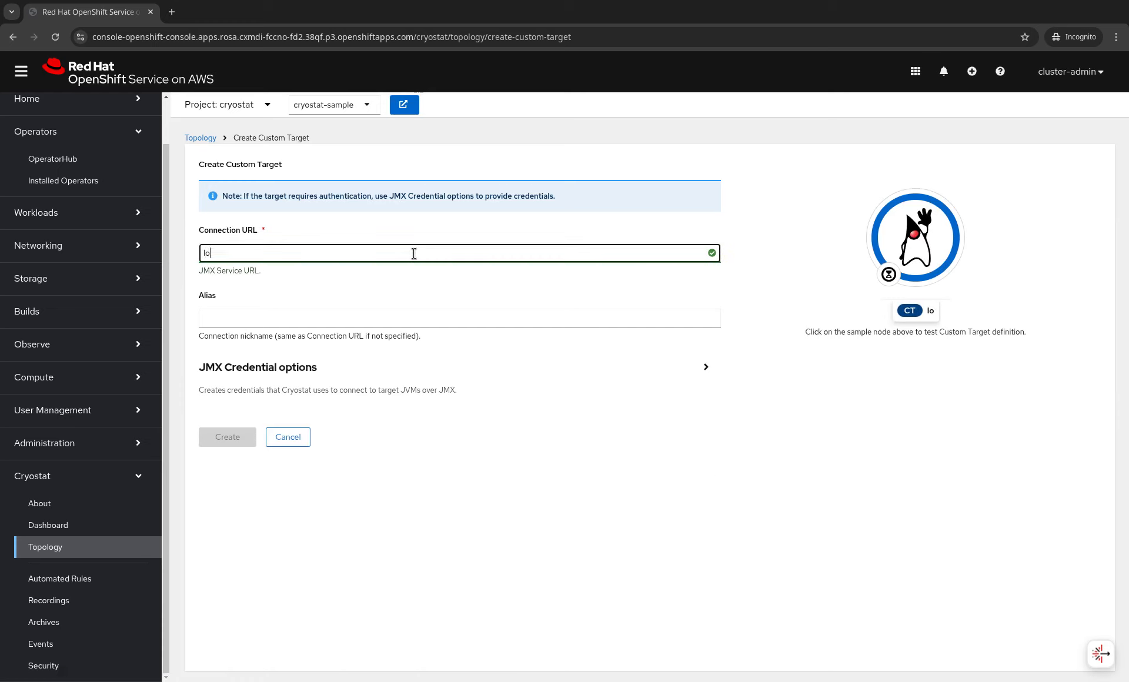
{"action": "type", "text": "calhost:0"}
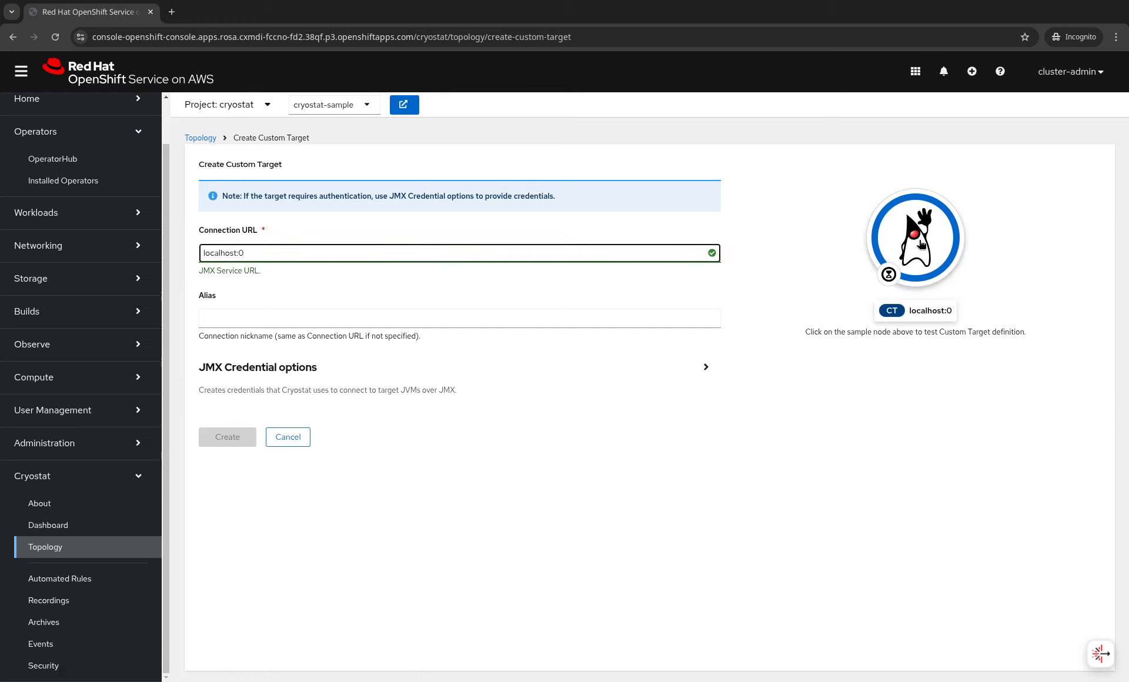
{"action": "left_click", "coordinate": [344, 237]}
{"action": "left_click_drag", "start_coordinate": [245, 253], "coordinate": [187, 262]}
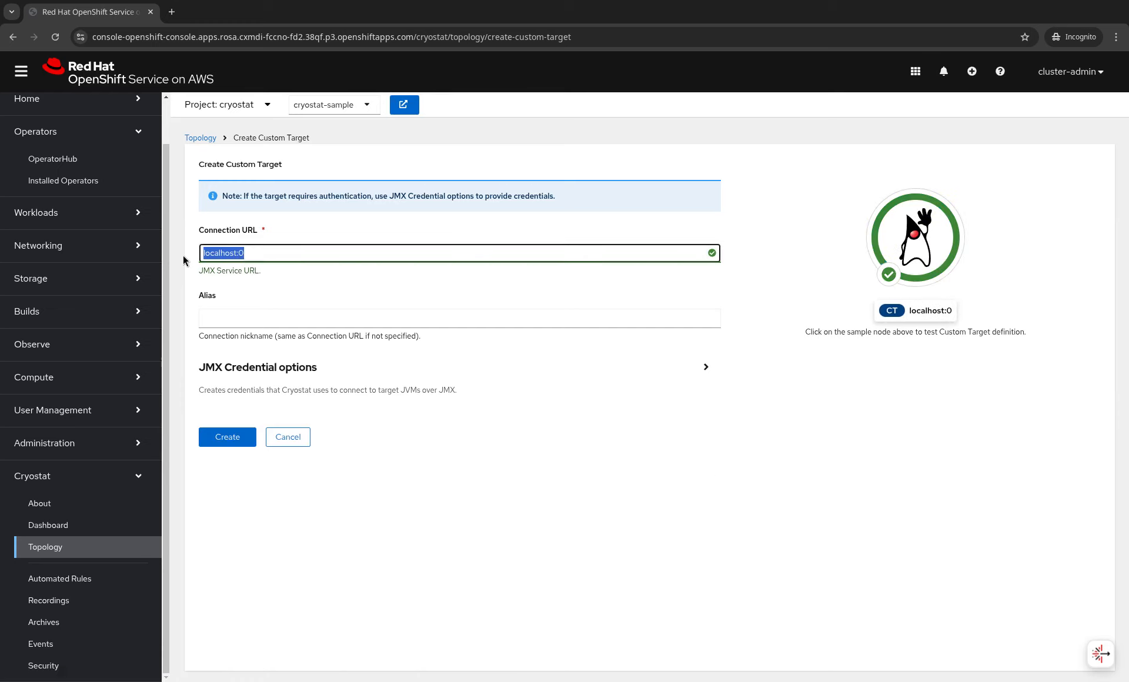
{"action": "left_click", "coordinate": [257, 272]}
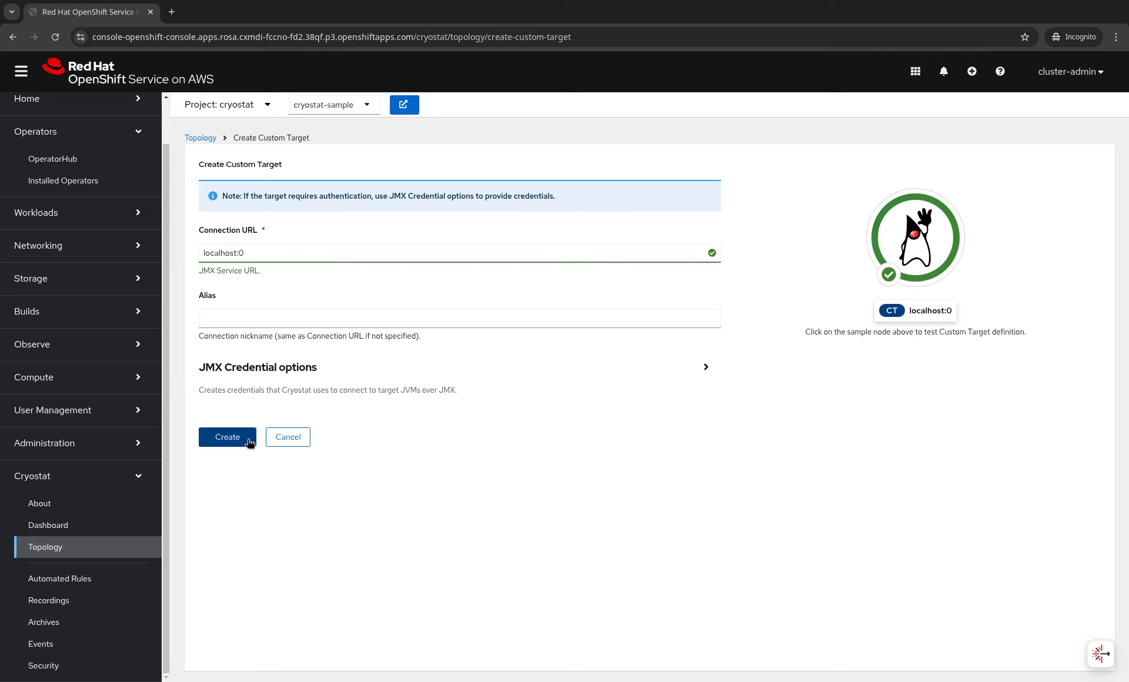
{"action": "left_click", "coordinate": [246, 441]}
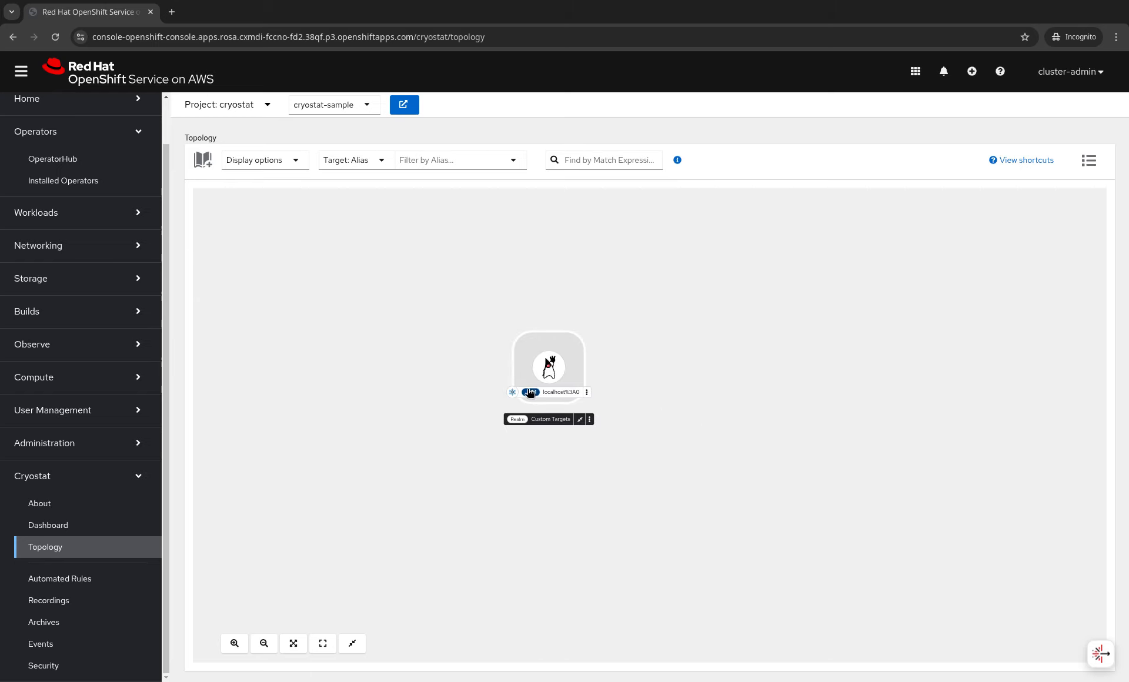
{"action": "left_click", "coordinate": [549, 370]}
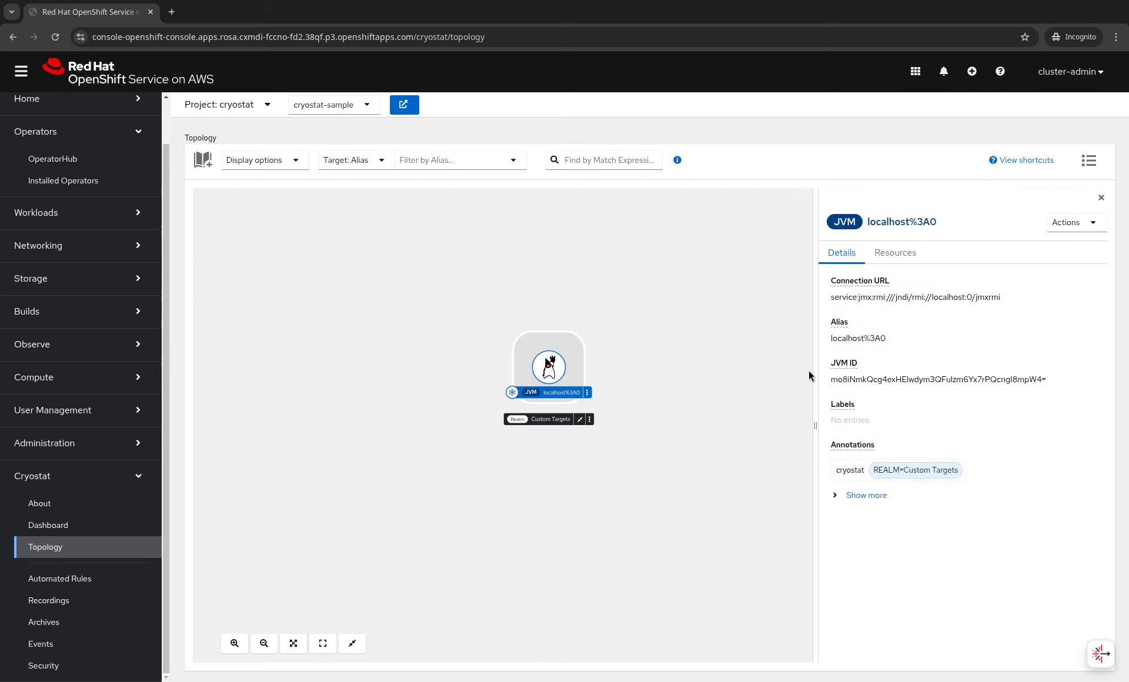
- Expand localhost%3A0's JVM details: version 21.0.6+7-LTS, vendor Red Hat, Inc., 4 processors, 15.33 GB
{"action": "left_click", "coordinate": [873, 496]}
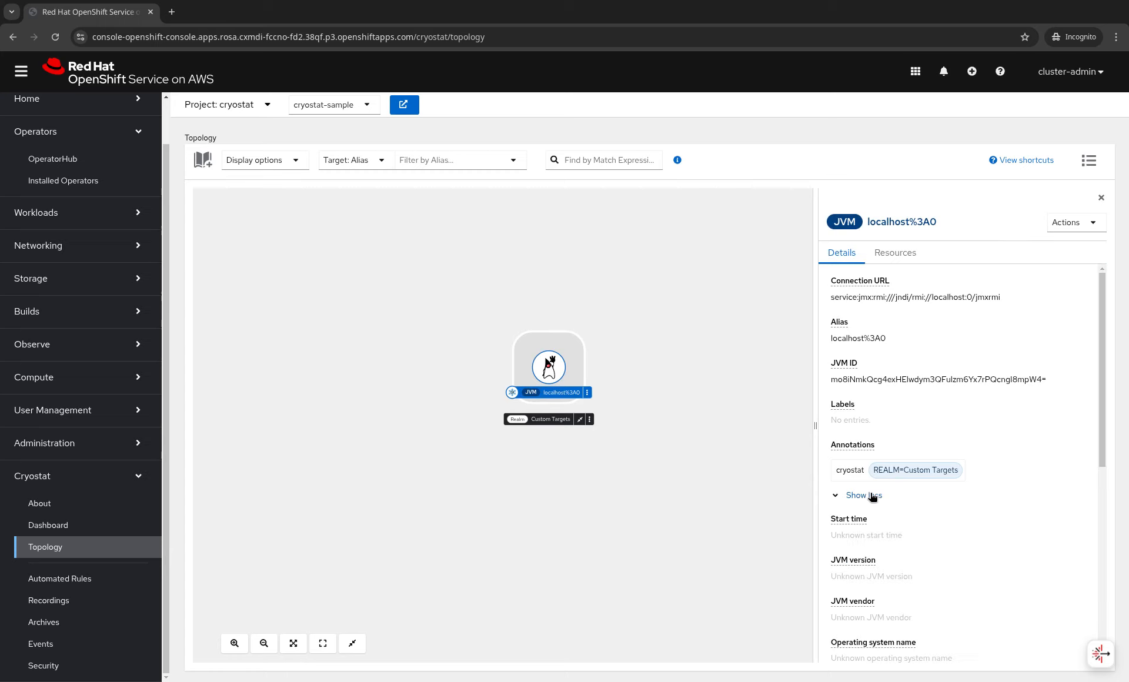
{"action": "scroll", "coordinate": [894, 483], "scroll_direction": "down", "scroll_amount": 3}
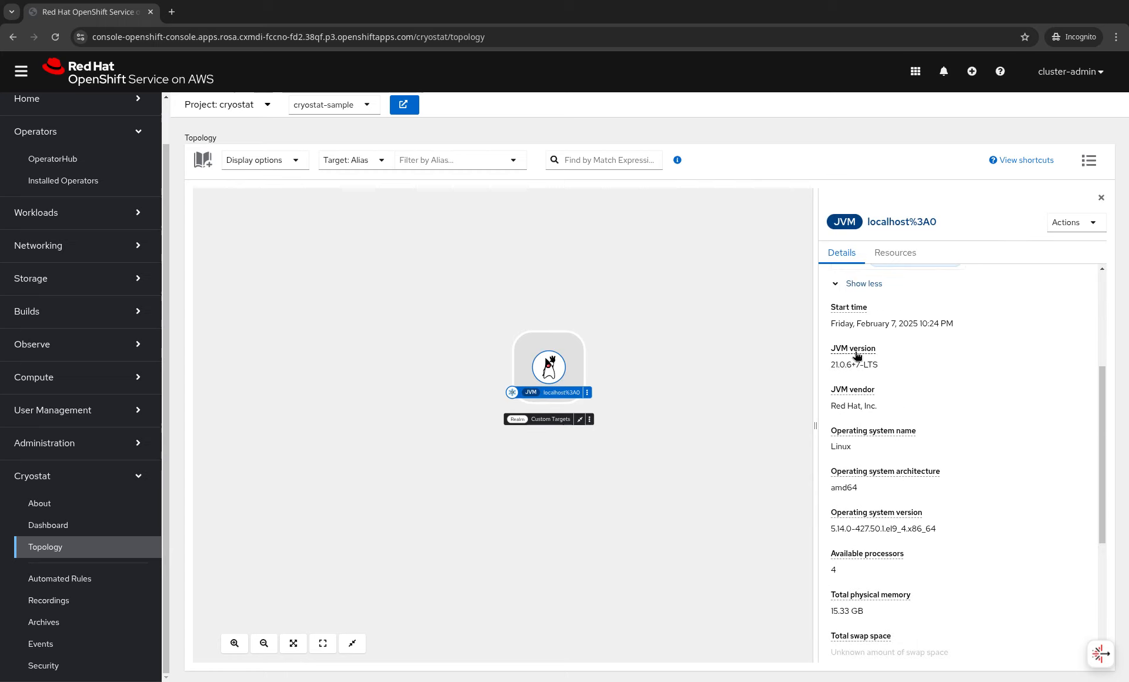
{"action": "left_click_drag", "start_coordinate": [829, 365], "coordinate": [855, 366]}
{"action": "left_click", "coordinate": [858, 369]}
{"action": "scroll", "coordinate": [884, 390], "scroll_direction": "down", "scroll_amount": 2}
{"action": "scroll", "coordinate": [882, 448], "scroll_direction": "down", "scroll_amount": 1}
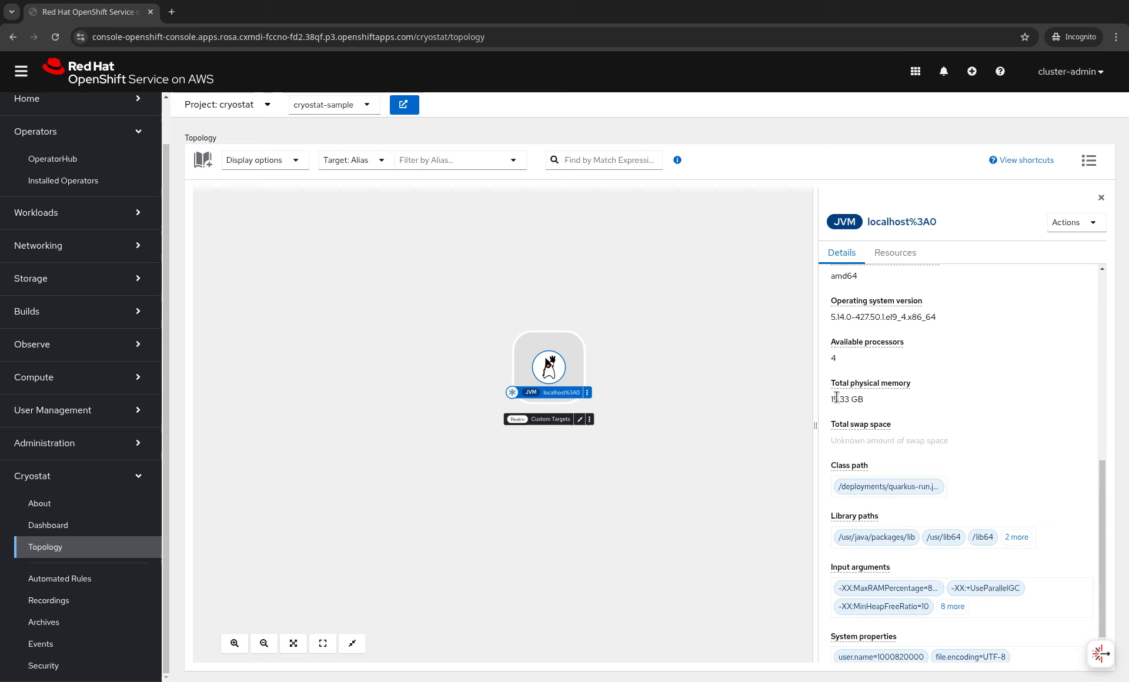
- Review localhost%3A0's event types on the Events page, then view the Security page's four certificates
{"action": "left_click", "coordinate": [56, 642]}
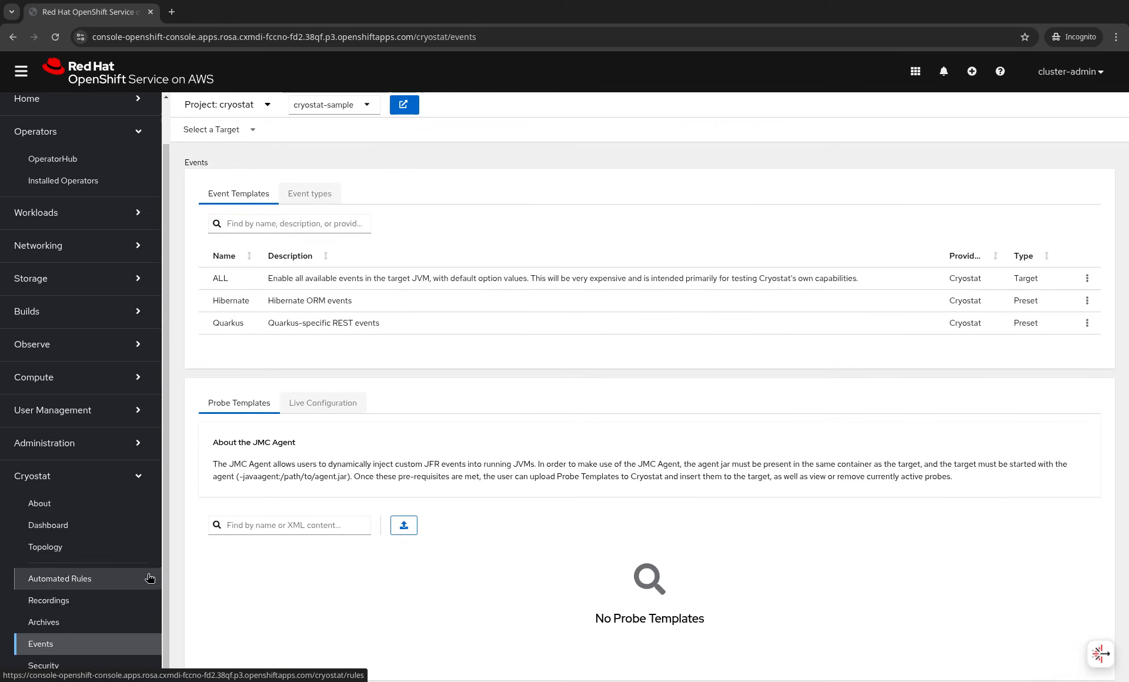
{"action": "left_click", "coordinate": [251, 139]}
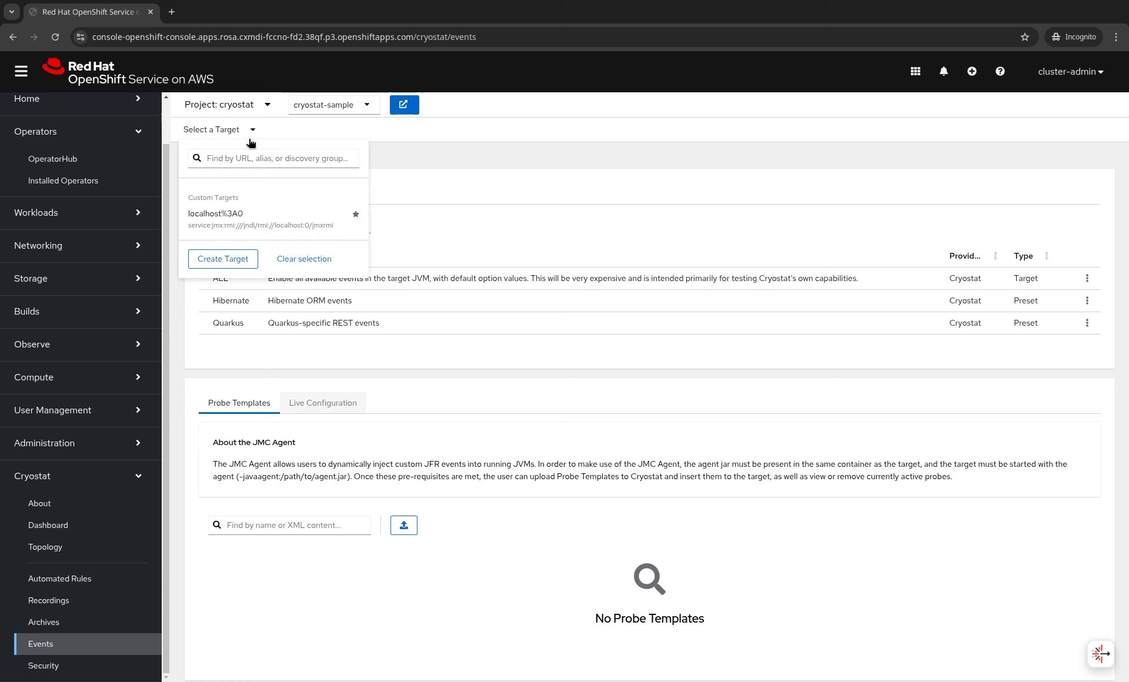
{"action": "left_click", "coordinate": [216, 215]}
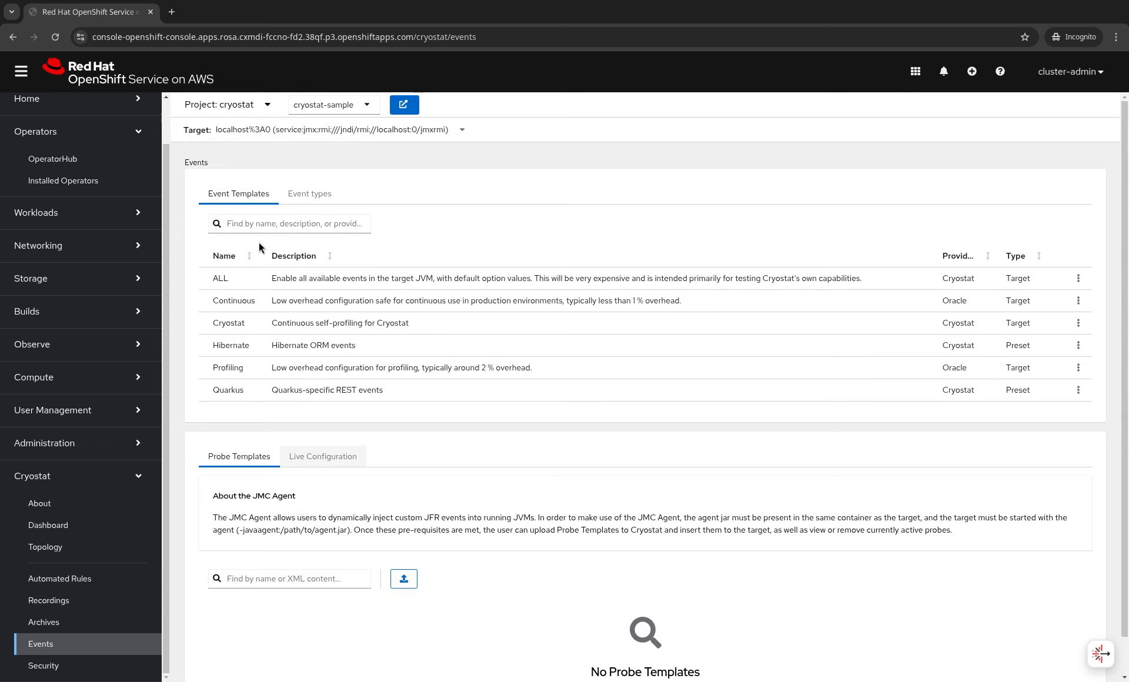
{"action": "left_click", "coordinate": [310, 200]}
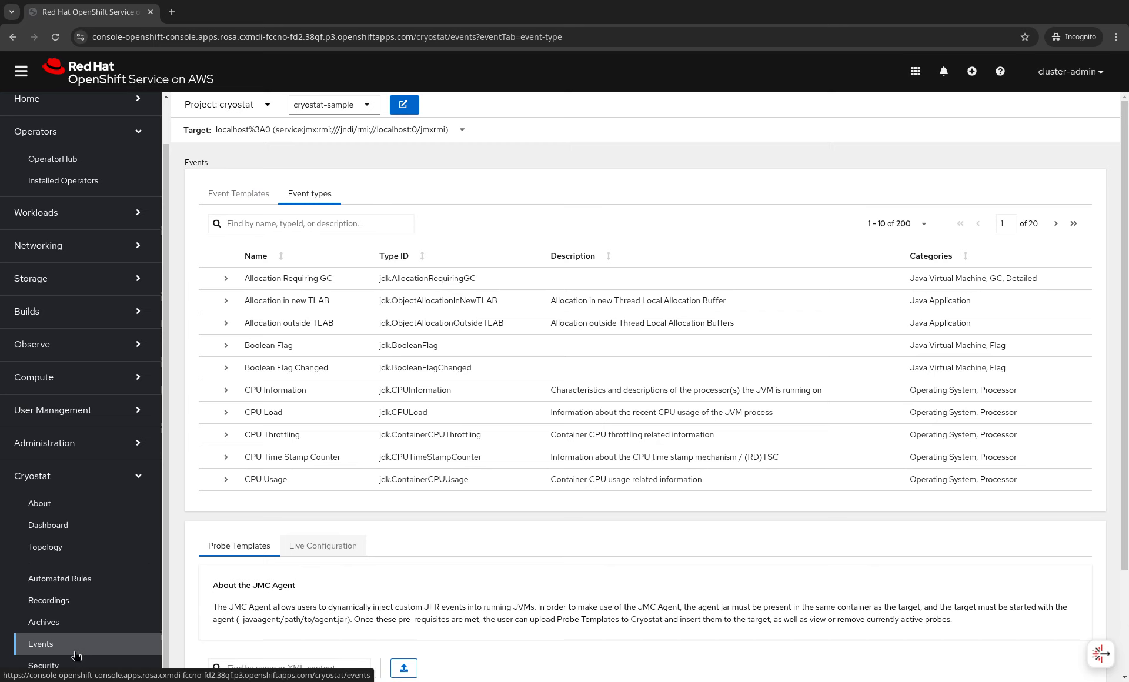
{"action": "left_click", "coordinate": [59, 664]}
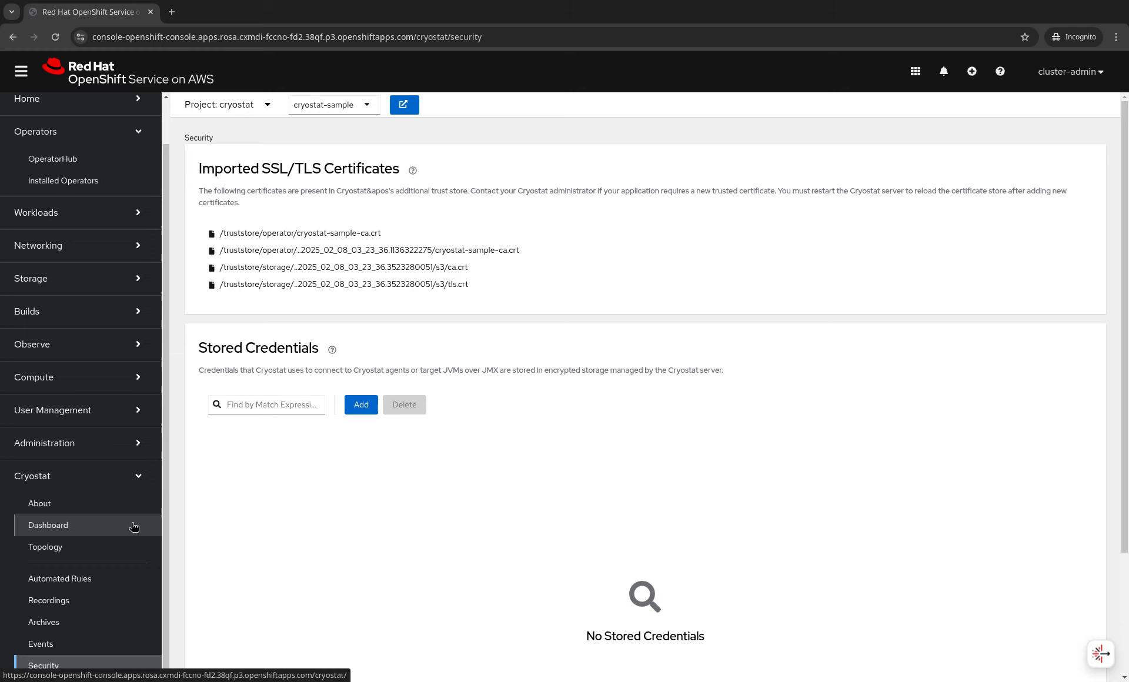
- Return to the Cryostat Topology showing localhost%3A0 under Custom Targets
{"action": "left_click", "coordinate": [86, 546]}
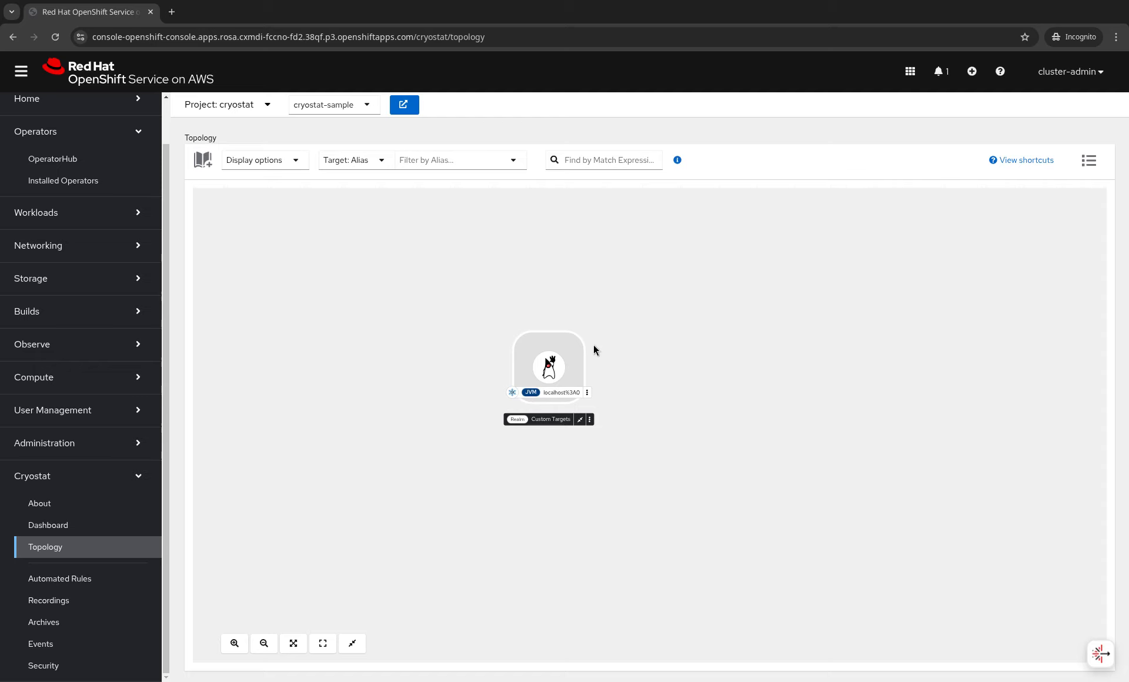
- Open the console in a new tab and move it into its own window beside the topology
{"action": "middle_click", "coordinate": [103, 65]}
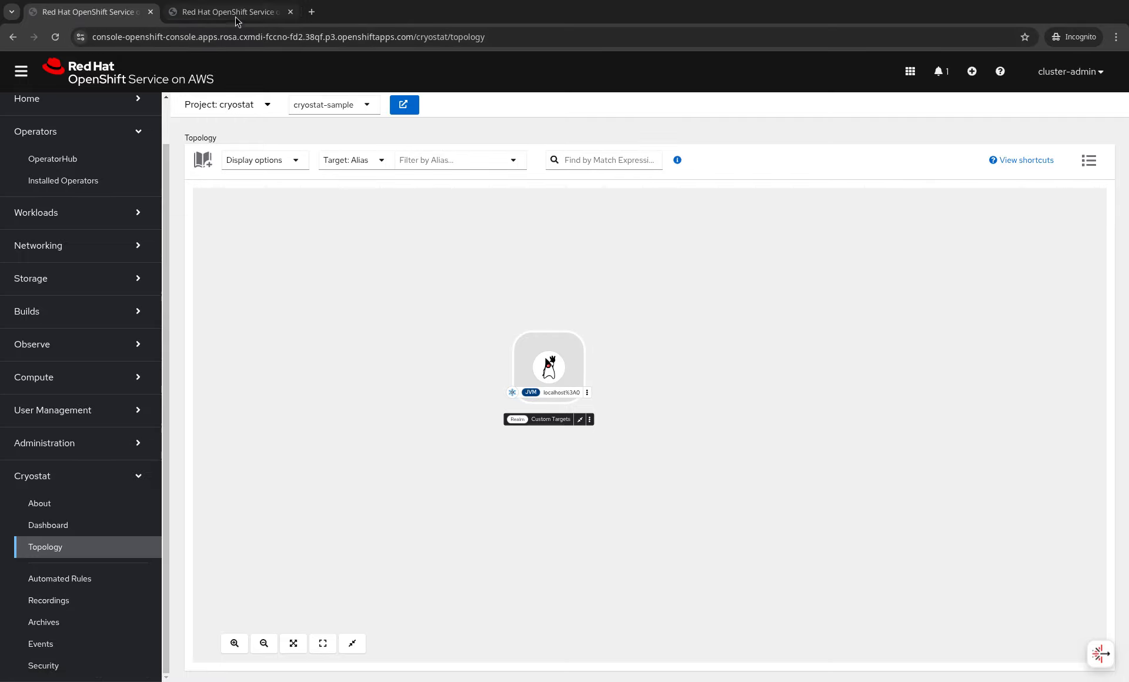
{"action": "left_click_drag", "start_coordinate": [248, 13], "coordinate": [565, 214]}
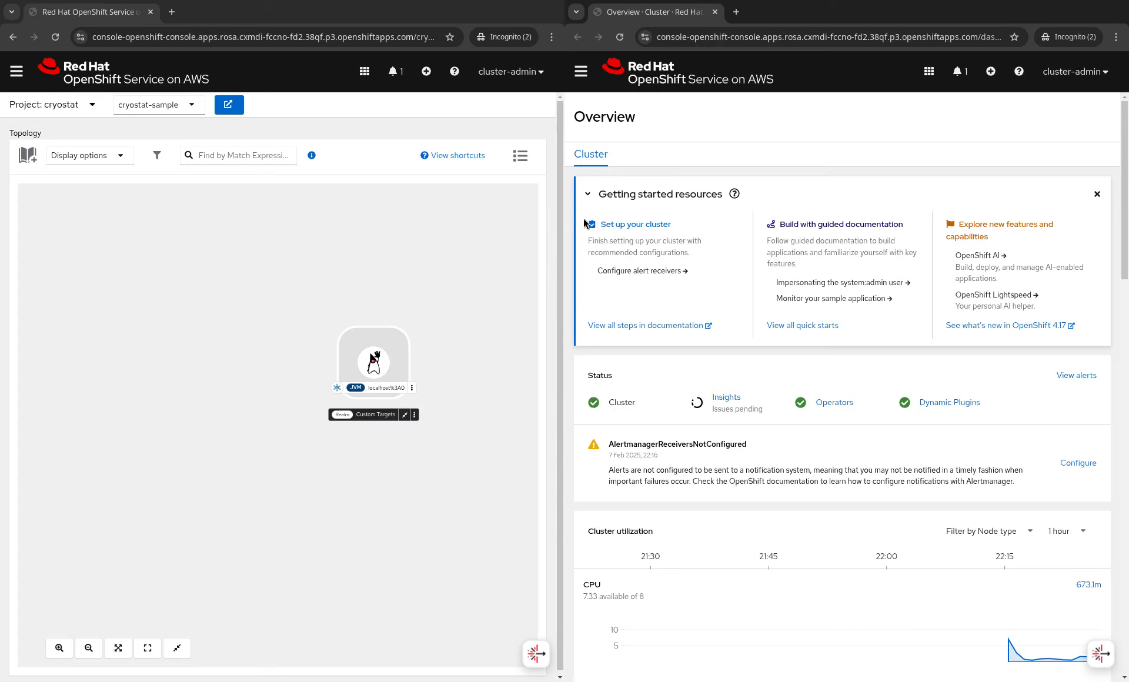
{"action": "left_click_drag", "start_coordinate": [432, 312], "coordinate": [336, 338]}
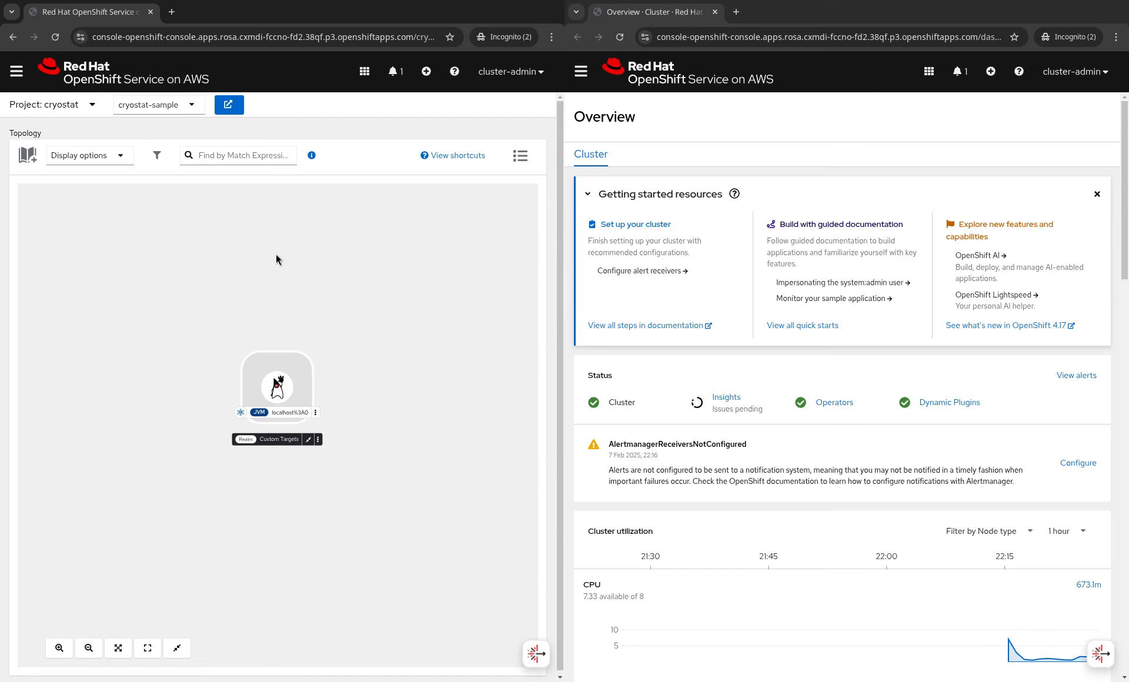
- Switch the new window to the Developer perspective and skip the tour
{"action": "left_click", "coordinate": [581, 72]}
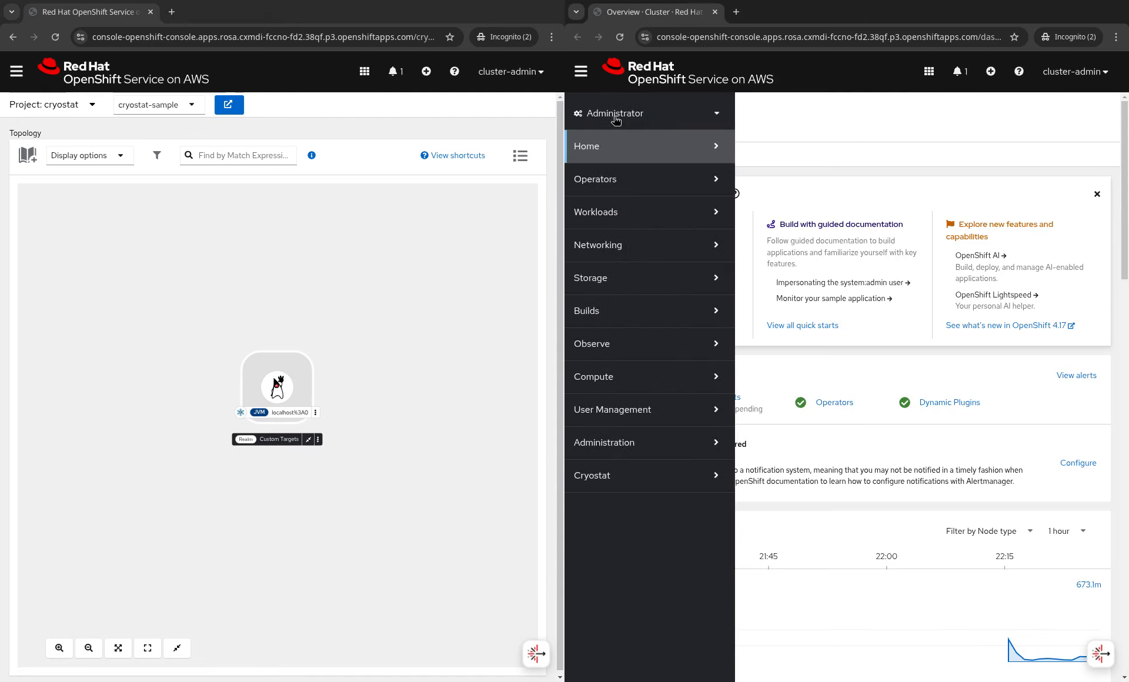
{"action": "left_click", "coordinate": [648, 117]}
{"action": "left_click", "coordinate": [610, 164]}
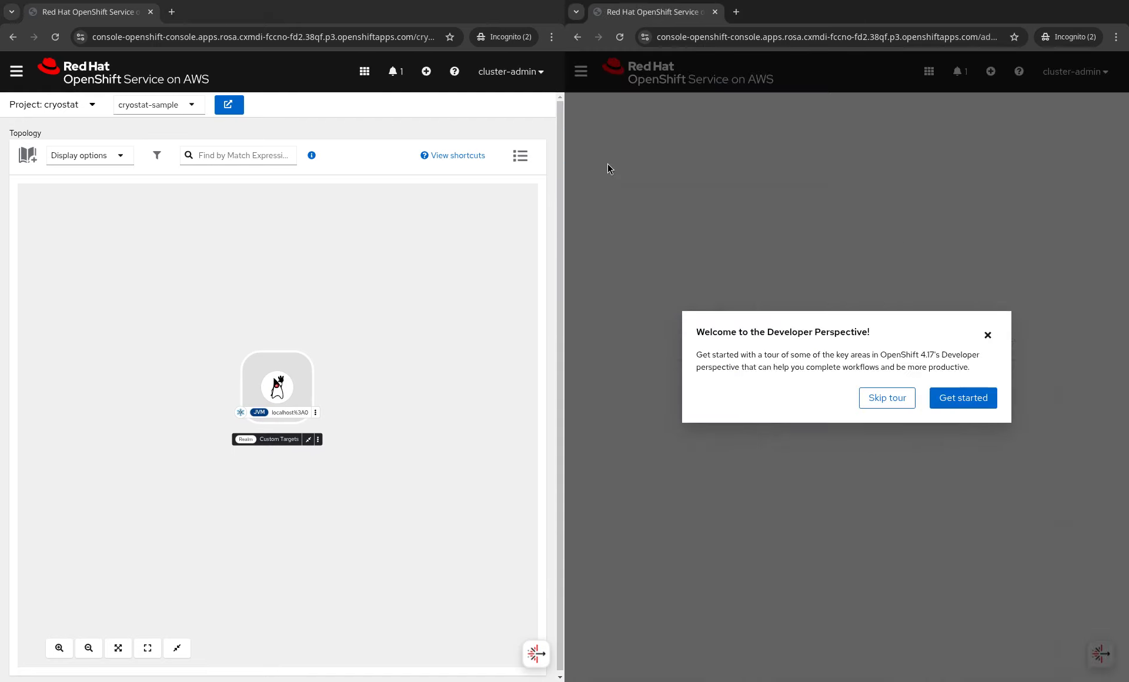
{"action": "left_click", "coordinate": [893, 401]}
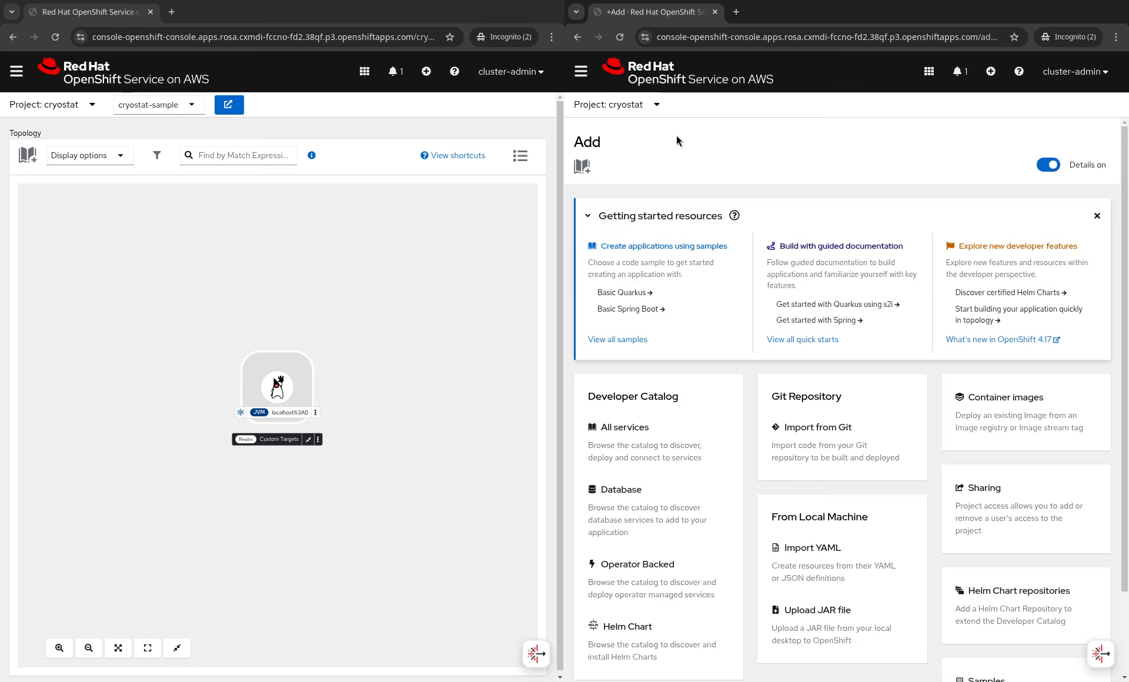
- Switch the right window to the demo-apps project and start importing the Basic Quarkus sample
{"action": "left_click", "coordinate": [643, 106]}
{"action": "left_click", "coordinate": [617, 329]}
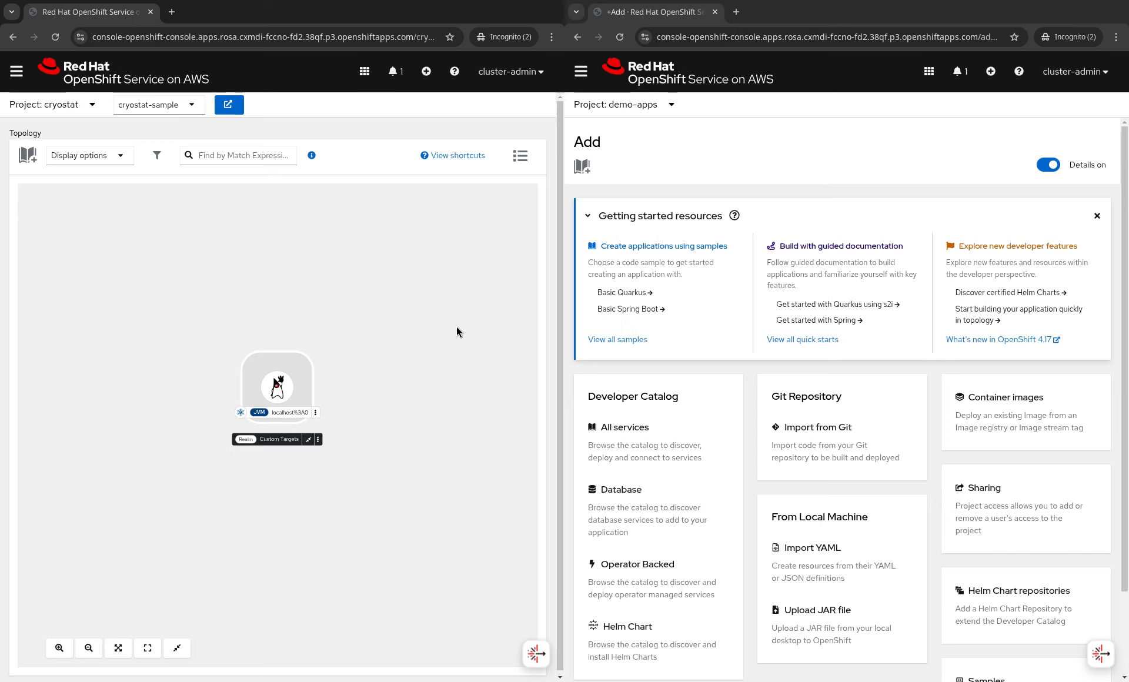
{"action": "left_click", "coordinate": [815, 131]}
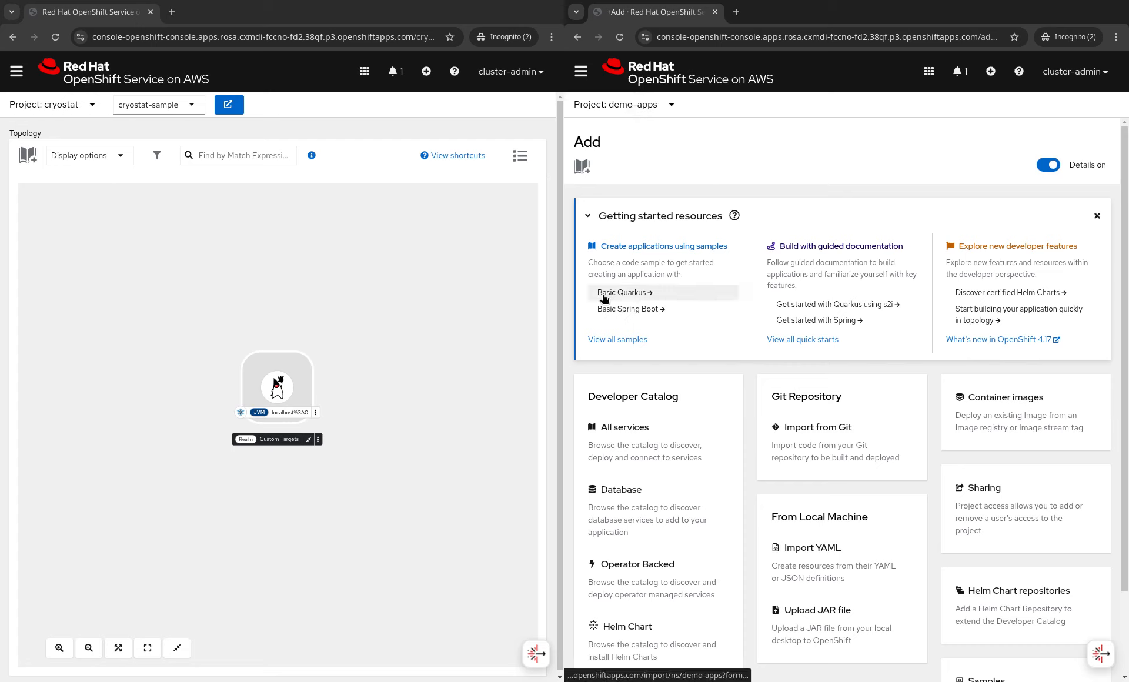
{"action": "left_click", "coordinate": [641, 298]}
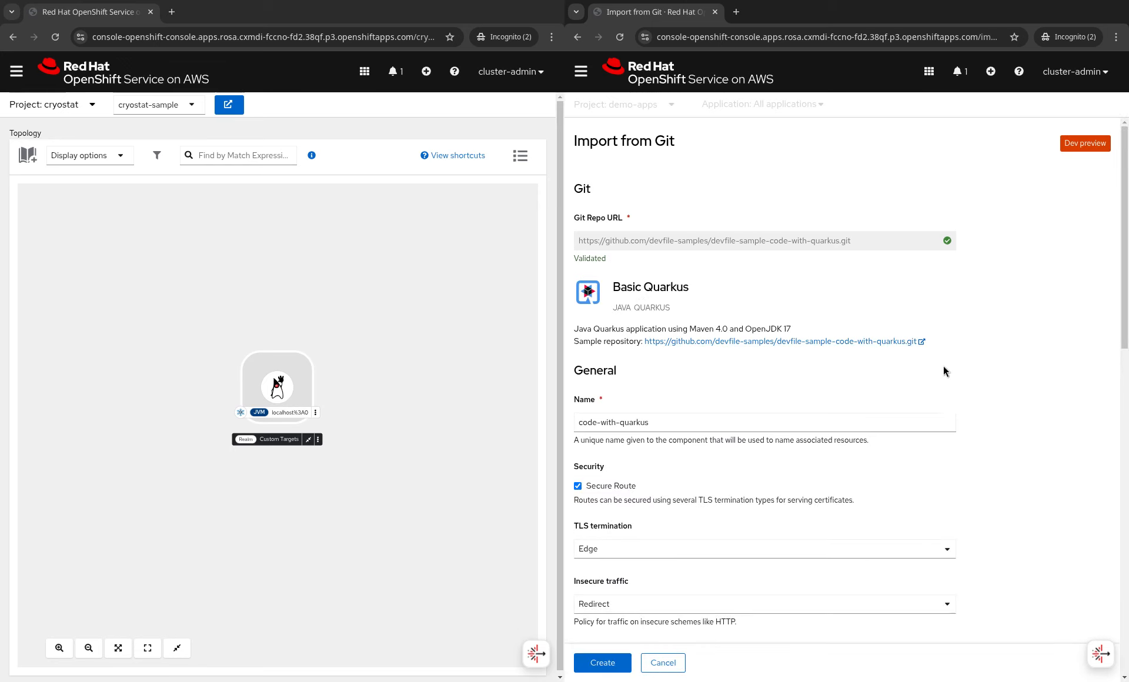
- Create the code-with-quarkus application from the import form and dismiss the health checks notice
{"action": "scroll", "coordinate": [943, 365], "scroll_direction": "down", "scroll_amount": 10}
{"action": "left_click", "coordinate": [602, 663]}
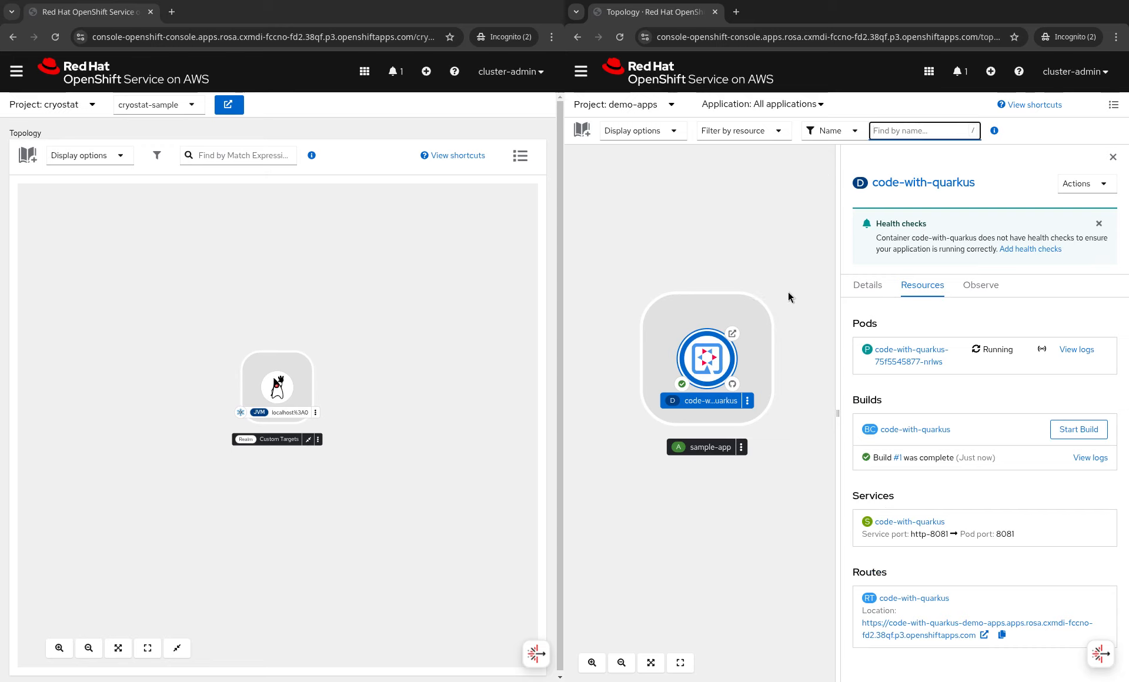
{"action": "left_click", "coordinate": [1098, 224]}
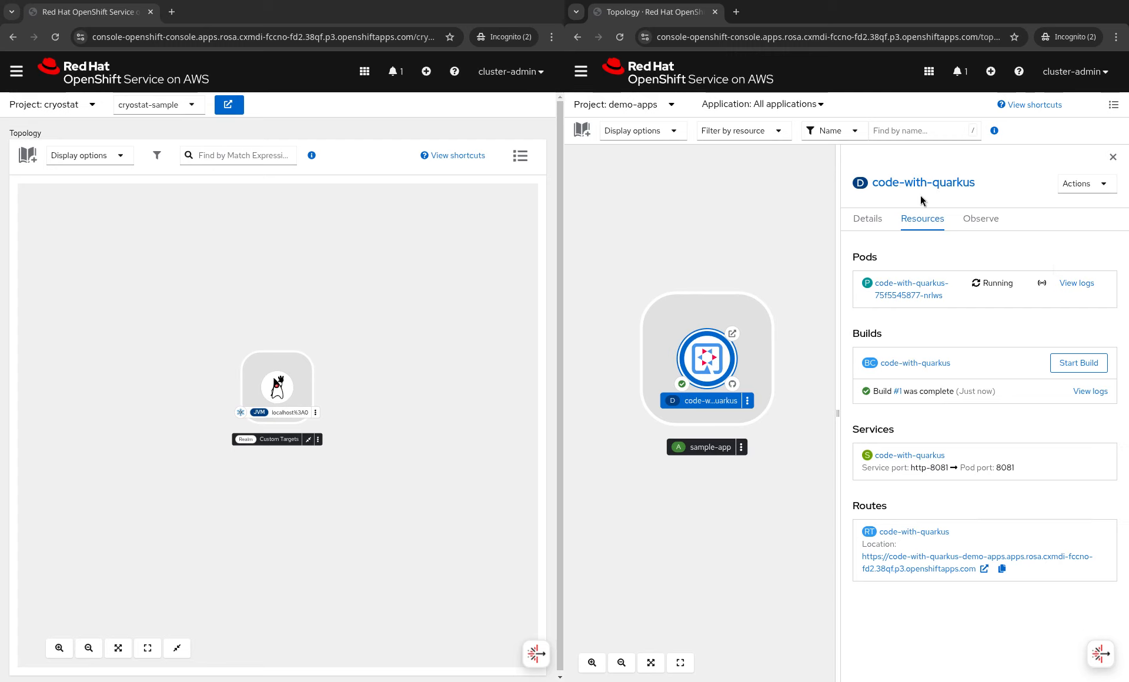
- Open the code-with-quarkus deployment for editing in YAML view
{"action": "left_click", "coordinate": [1073, 185]}
{"action": "left_click", "coordinate": [1069, 464]}
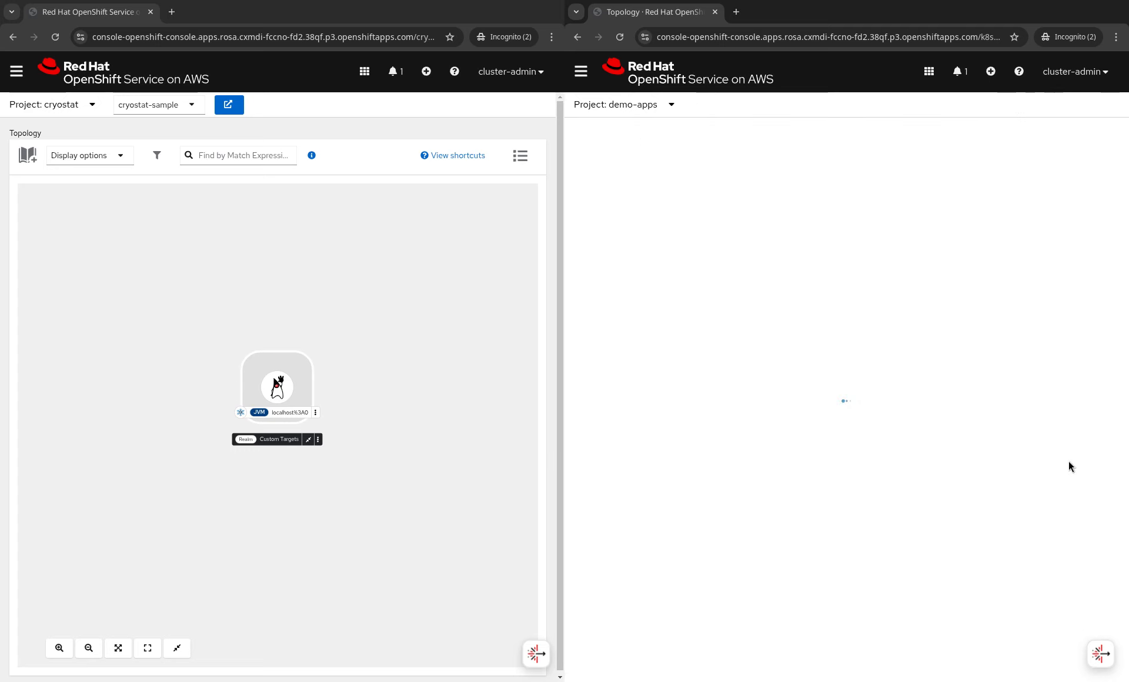
{"action": "left_click", "coordinate": [732, 180]}
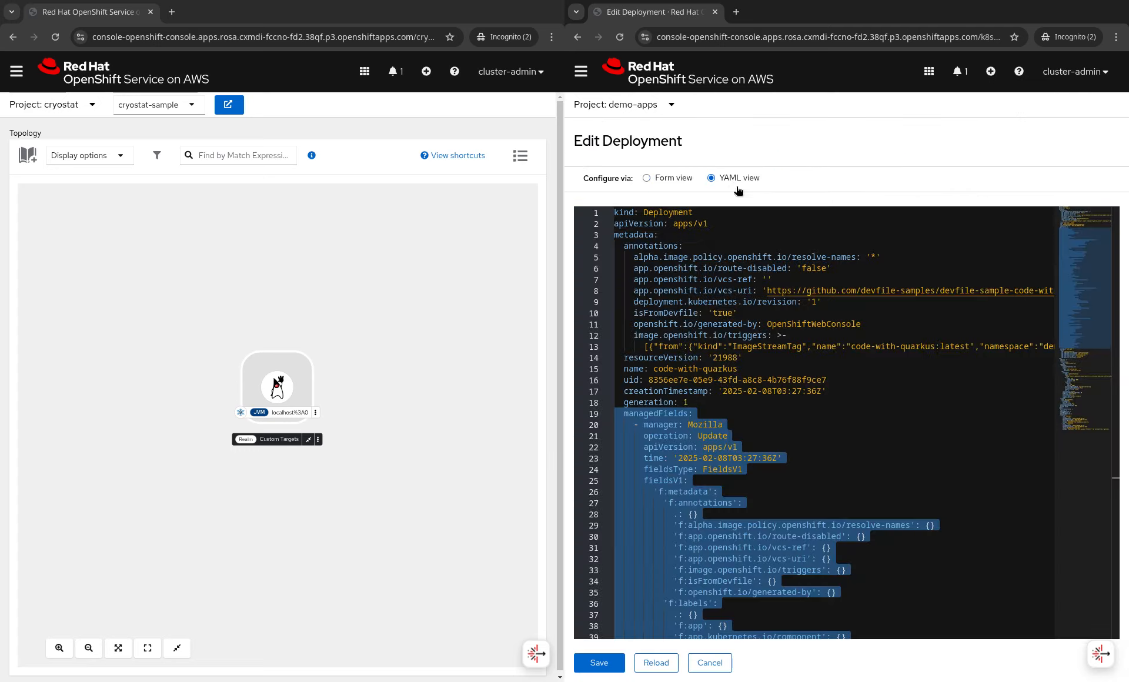
{"action": "scroll", "coordinate": [706, 445], "scroll_direction": "down", "scroll_amount": 1}
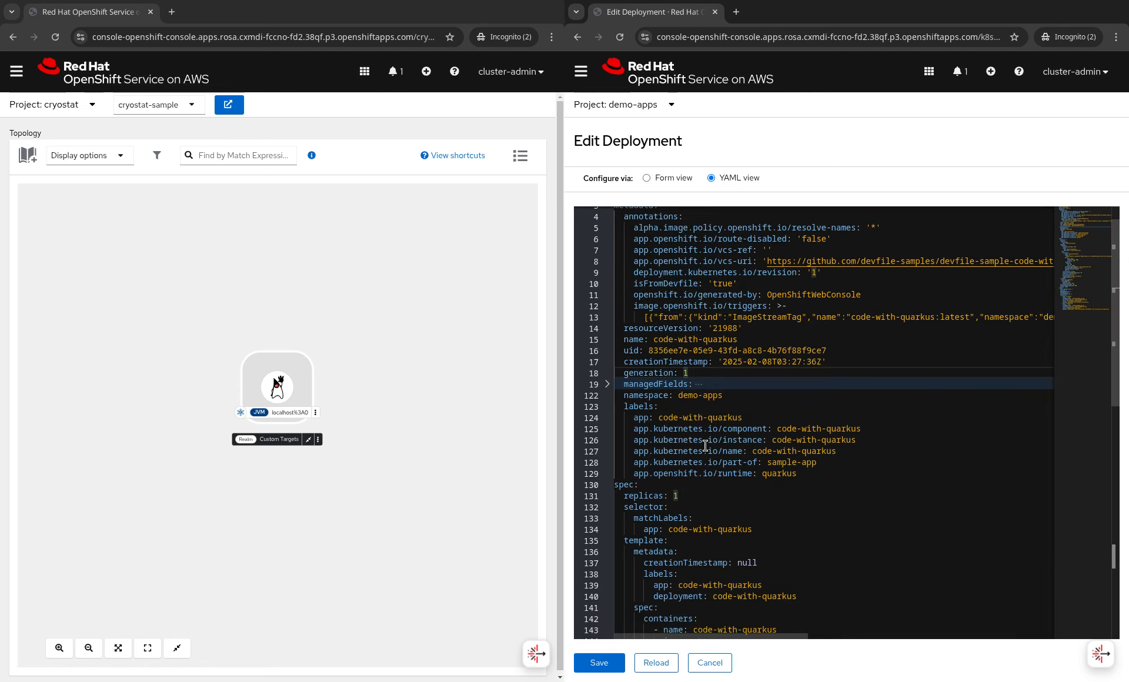
{"action": "scroll", "coordinate": [705, 445], "scroll_direction": "up", "scroll_amount": 1}
{"action": "scroll", "coordinate": [706, 445], "scroll_direction": "down", "scroll_amount": 3}
- Add pod template labels cryostat.io/namespace: cryostat and cryostat.io/name: cryostat-sample, then save
{"action": "left_click", "coordinate": [643, 404]}
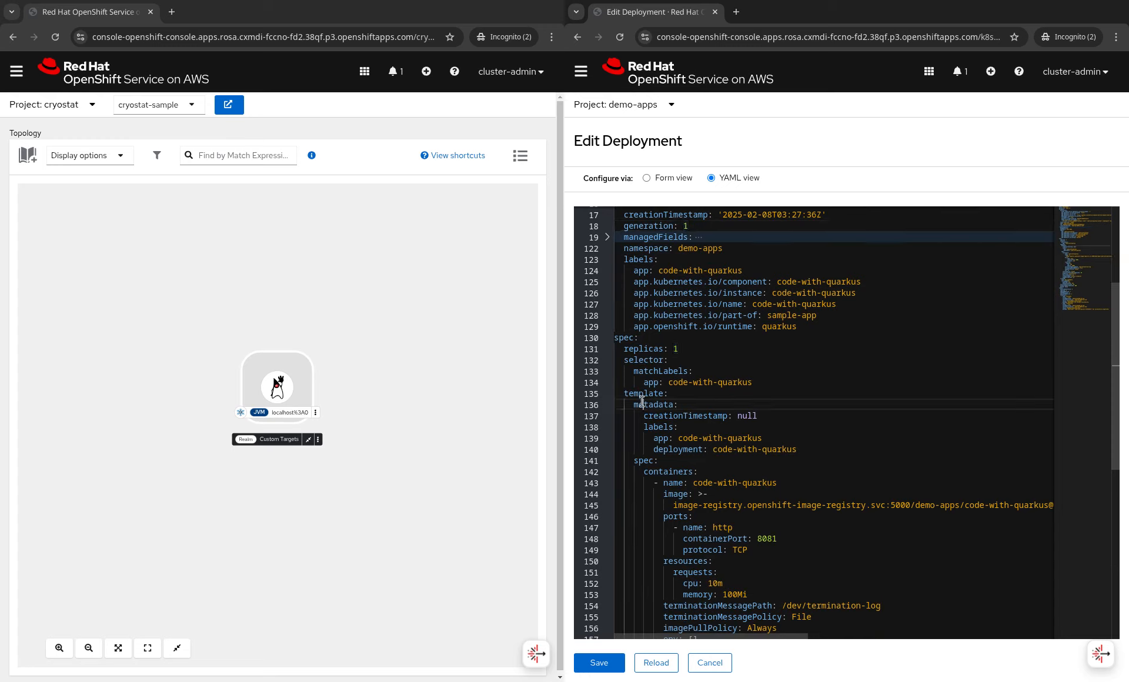
{"action": "left_click", "coordinate": [663, 427]}
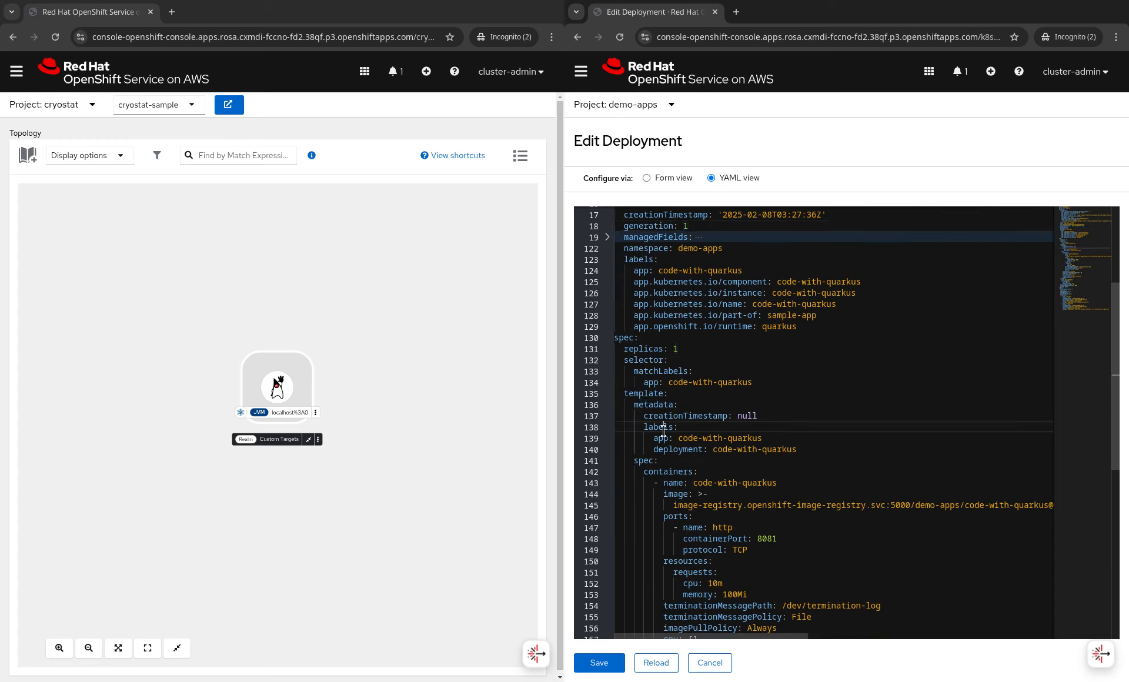
{"action": "left_click", "coordinate": [808, 449]}
{"action": "key", "text": "Return"}
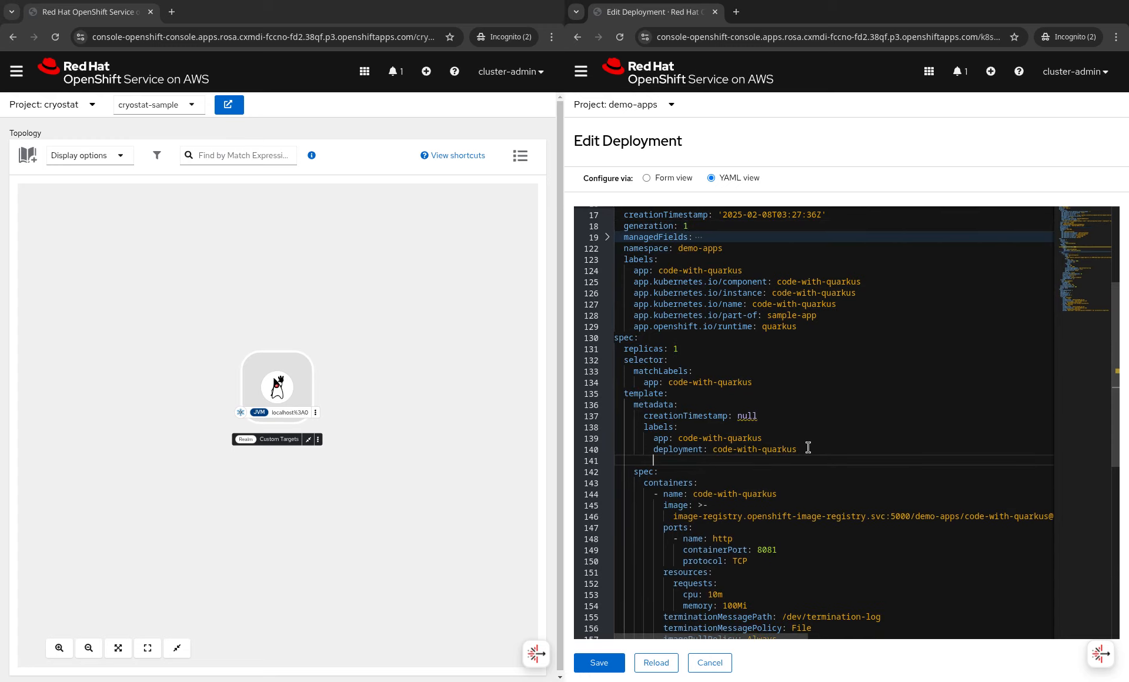
{"action": "type", "text": "cryostat.io"}
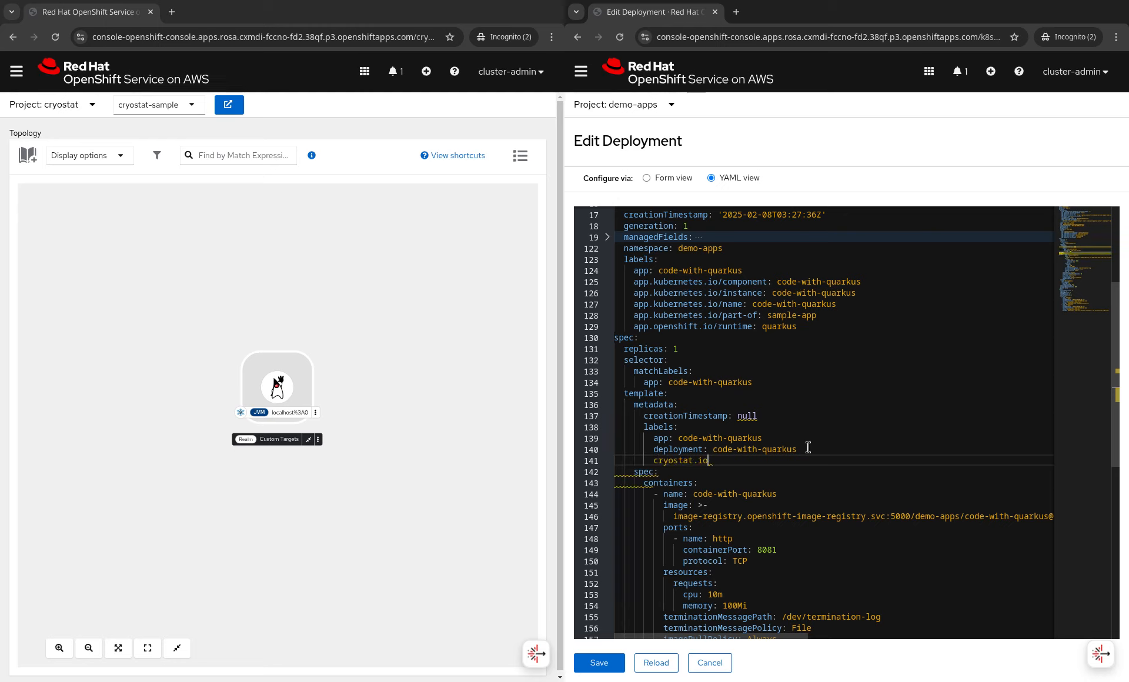
{"action": "type", "text": "/namespace:"}
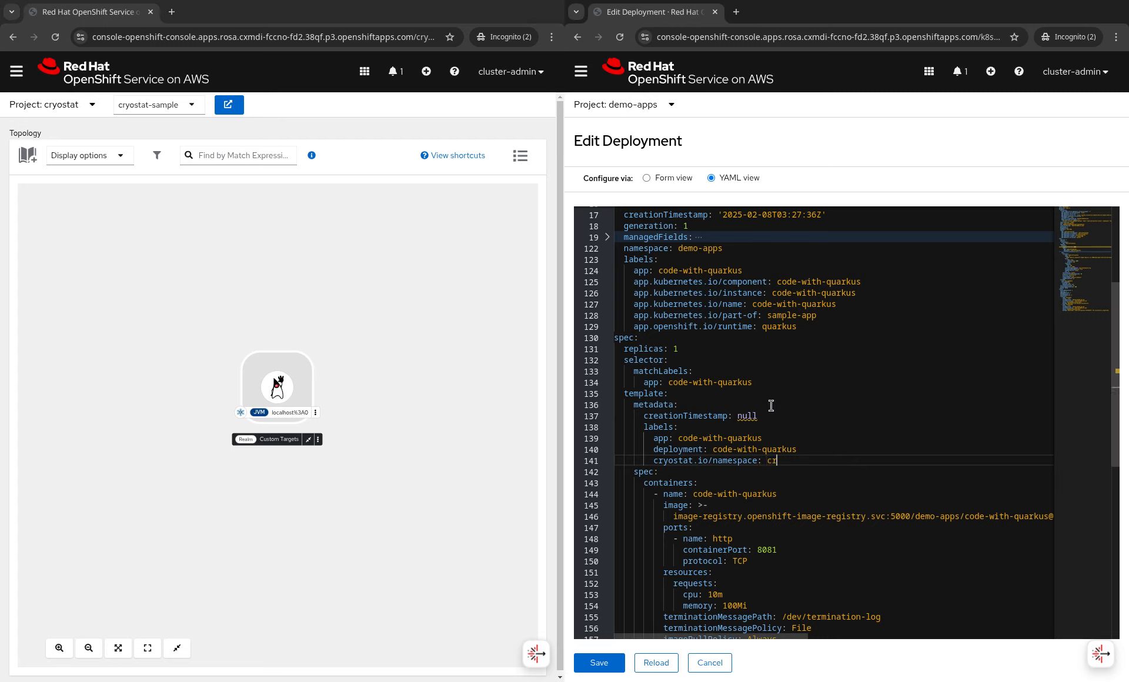
{"action": "type", "text": "cryostat"}
{"action": "key", "text": "Return"}
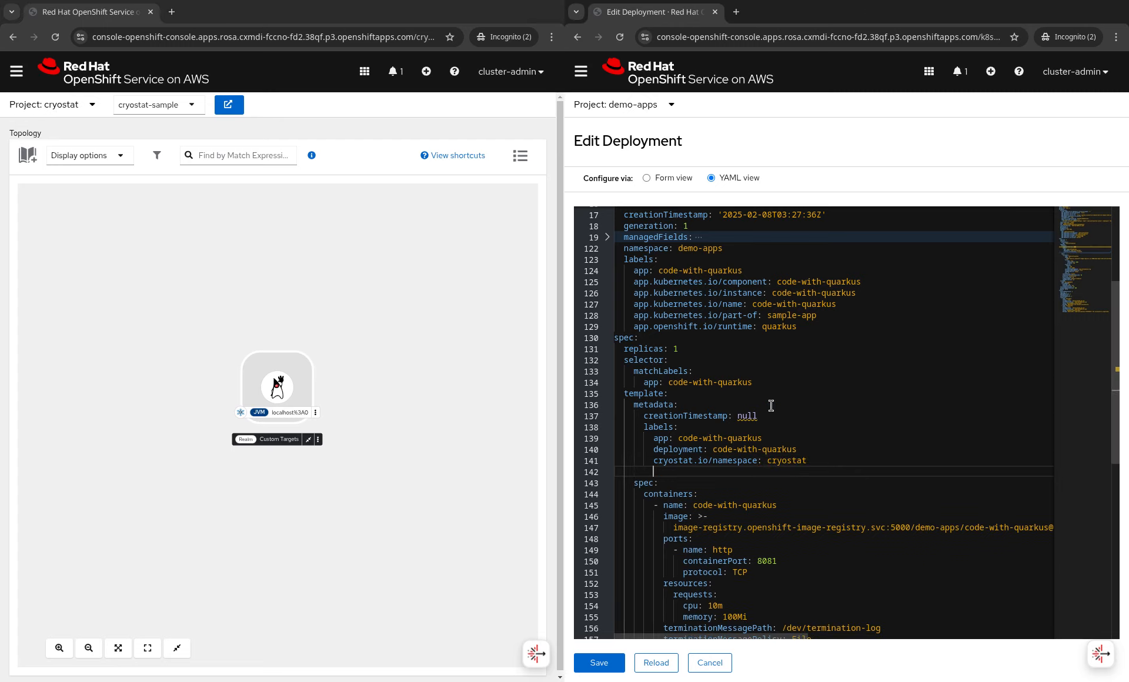
{"action": "type", "text": "cryostat."}
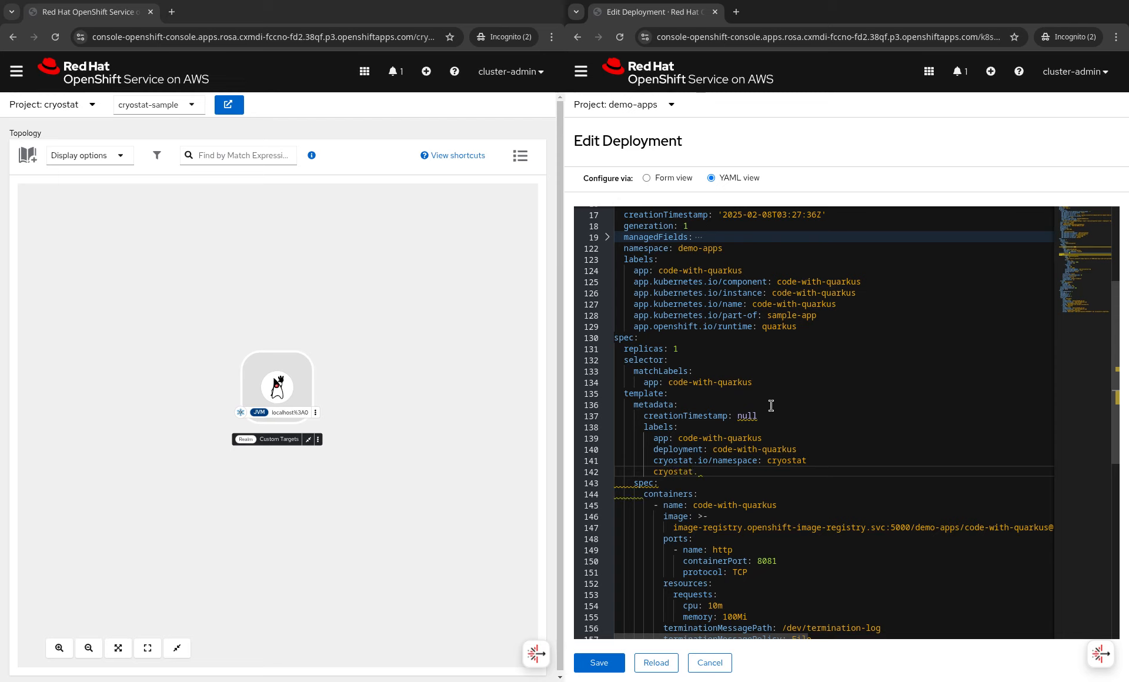
{"action": "type", "text": "io/name:"}
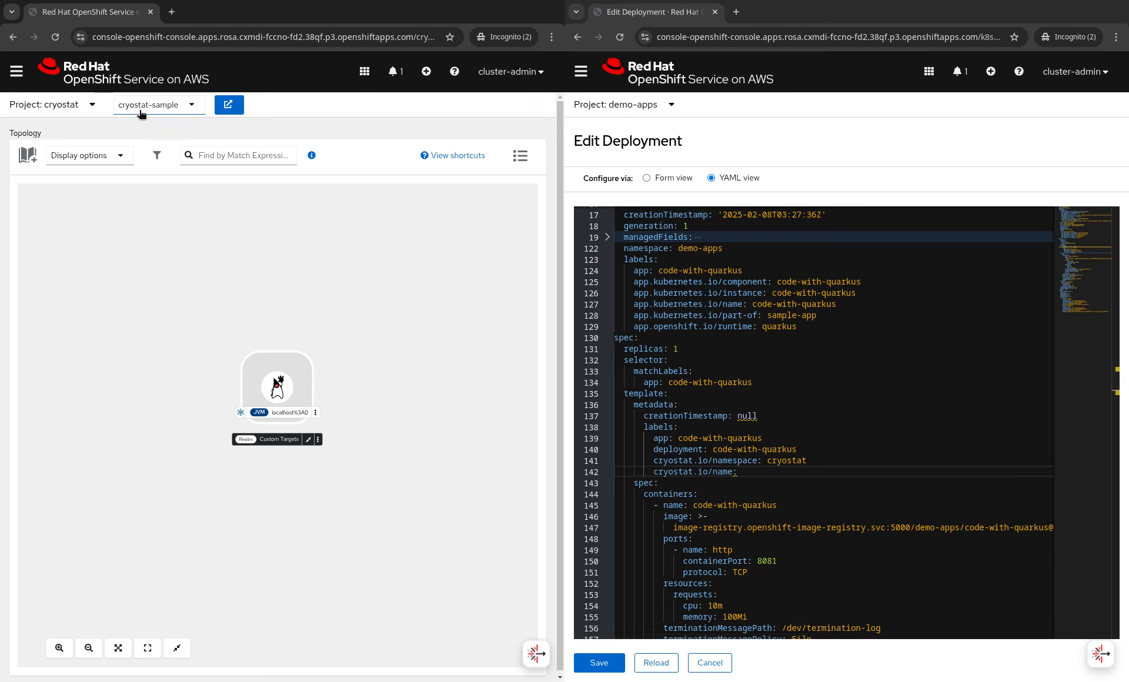
{"action": "type", "text": "cryostast-sample"}
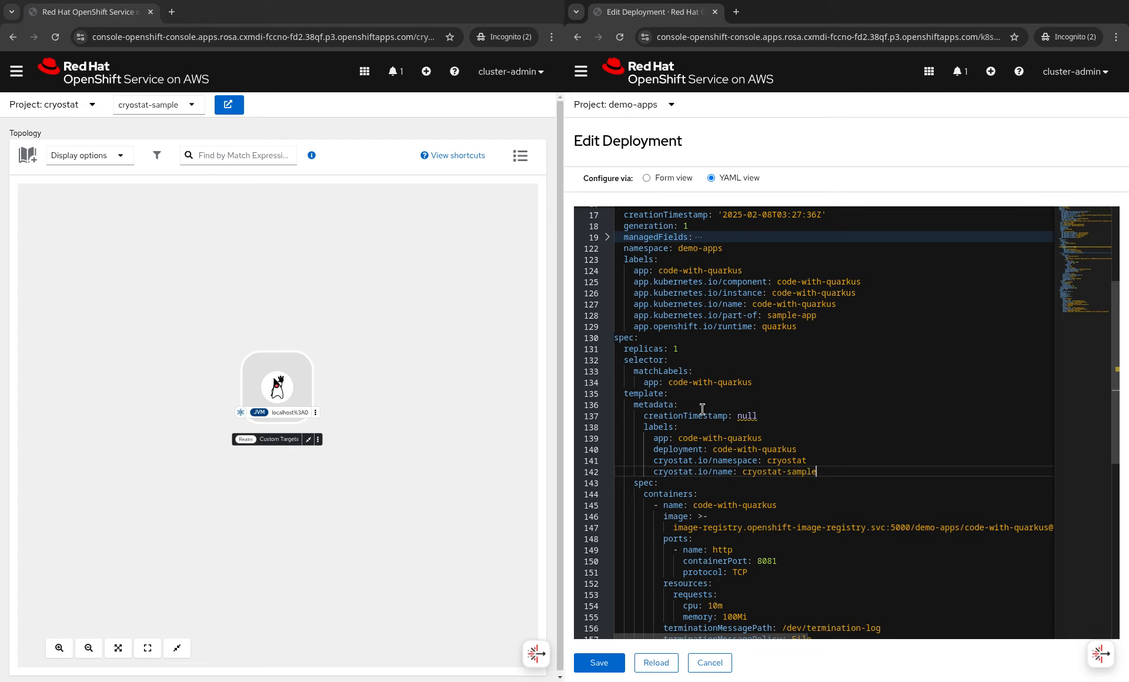
{"action": "left_click", "coordinate": [616, 666]}
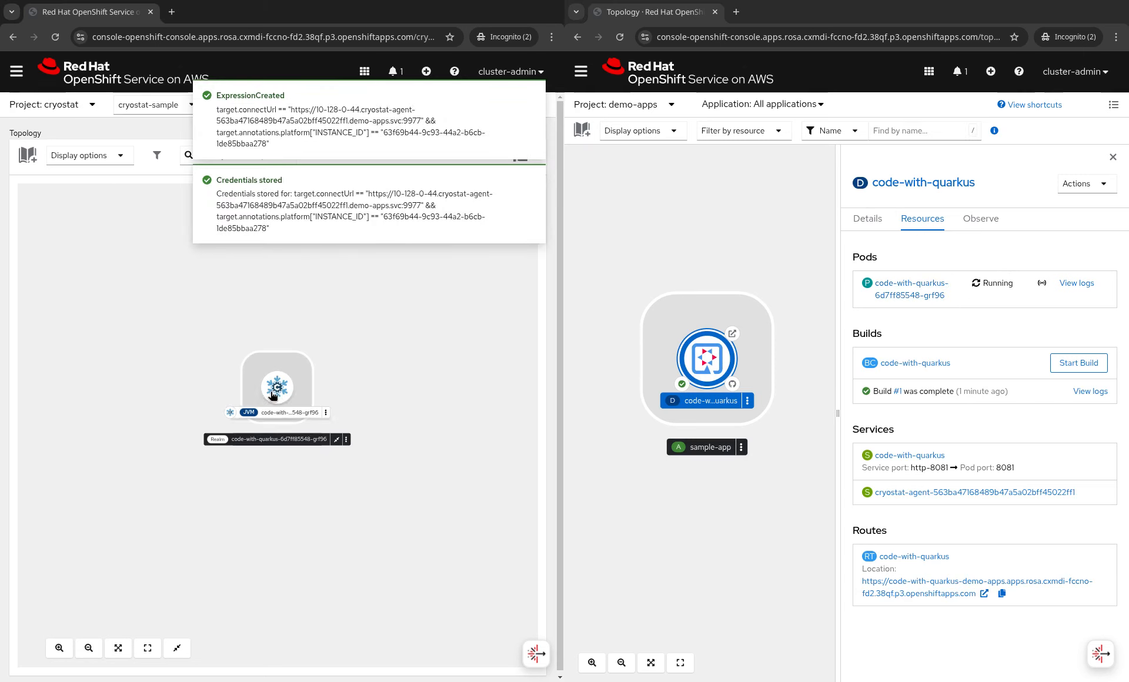
- Move the code-with-quarkus JVM node aside and inspect its connection URL in Details
{"action": "left_click_drag", "start_coordinate": [272, 395], "coordinate": [125, 405]}
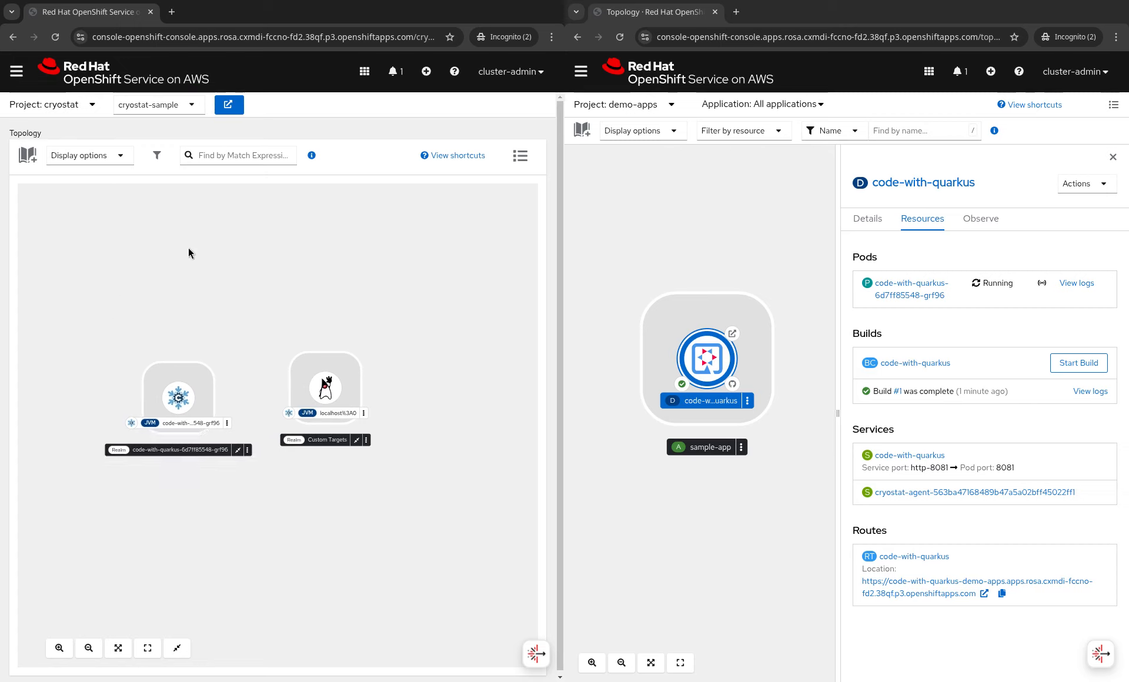
{"action": "left_click", "coordinate": [191, 383]}
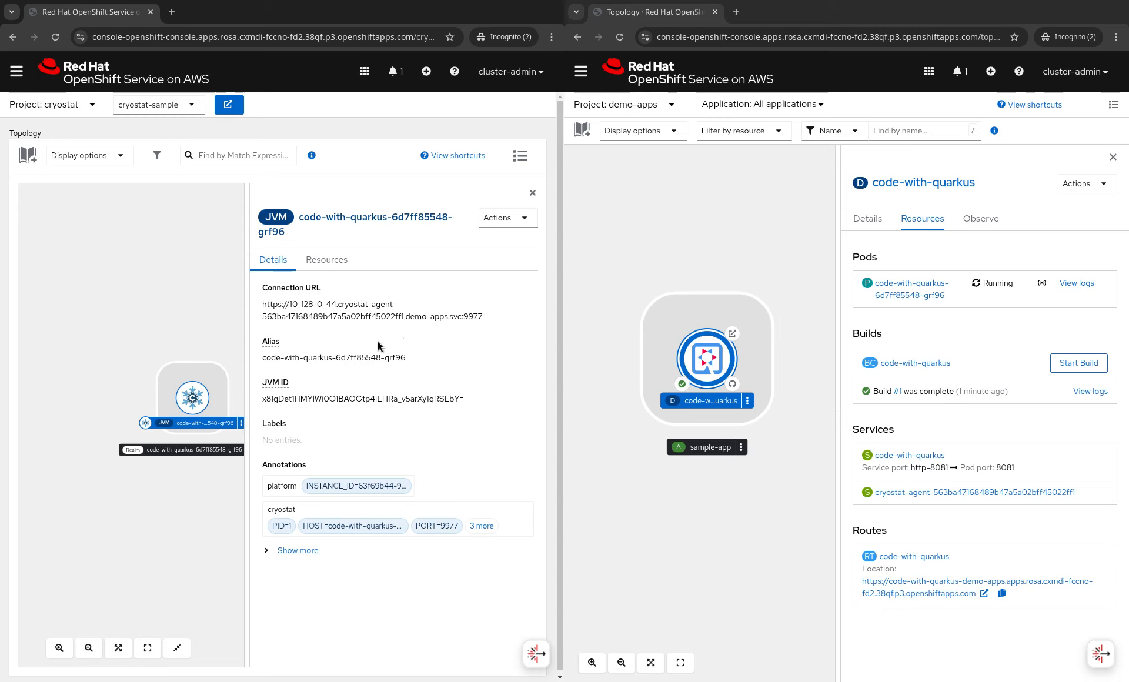
{"action": "left_click_drag", "start_coordinate": [261, 305], "coordinate": [284, 305]}
{"action": "left_click", "coordinate": [285, 304]}
{"action": "left_click_drag", "start_coordinate": [407, 318], "coordinate": [441, 318]}
{"action": "left_click", "coordinate": [445, 318]}
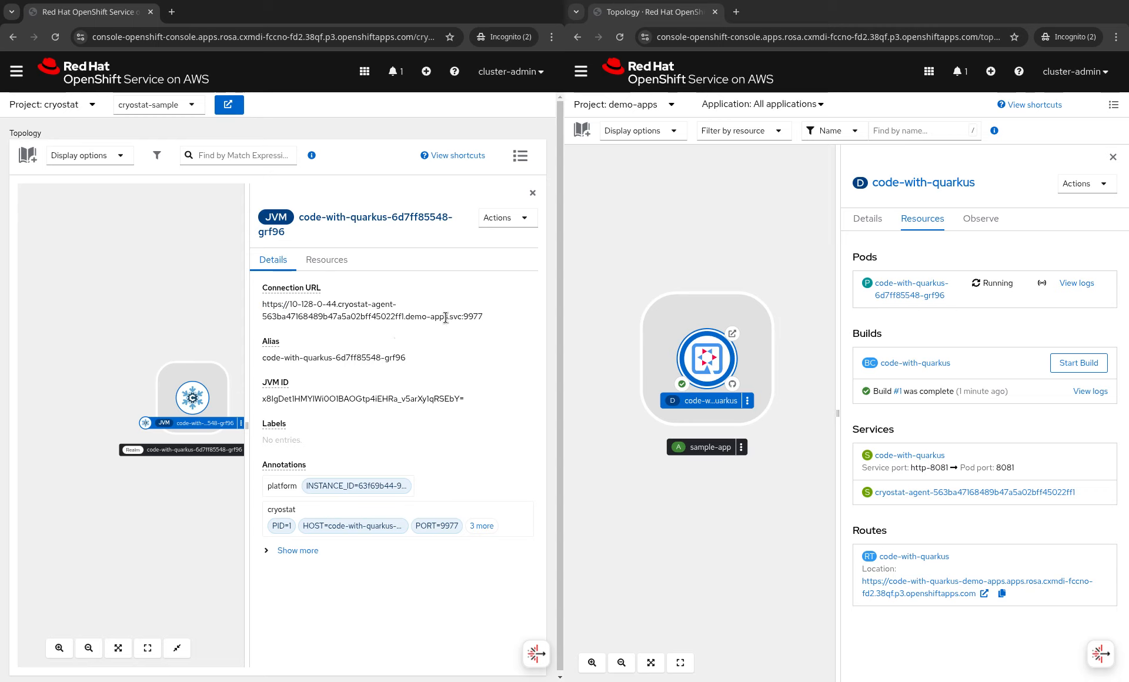
- Expand the JVM's extra details, full input arguments and system properties
{"action": "left_click", "coordinate": [300, 551]}
{"action": "scroll", "coordinate": [386, 471], "scroll_direction": "down", "scroll_amount": 6}
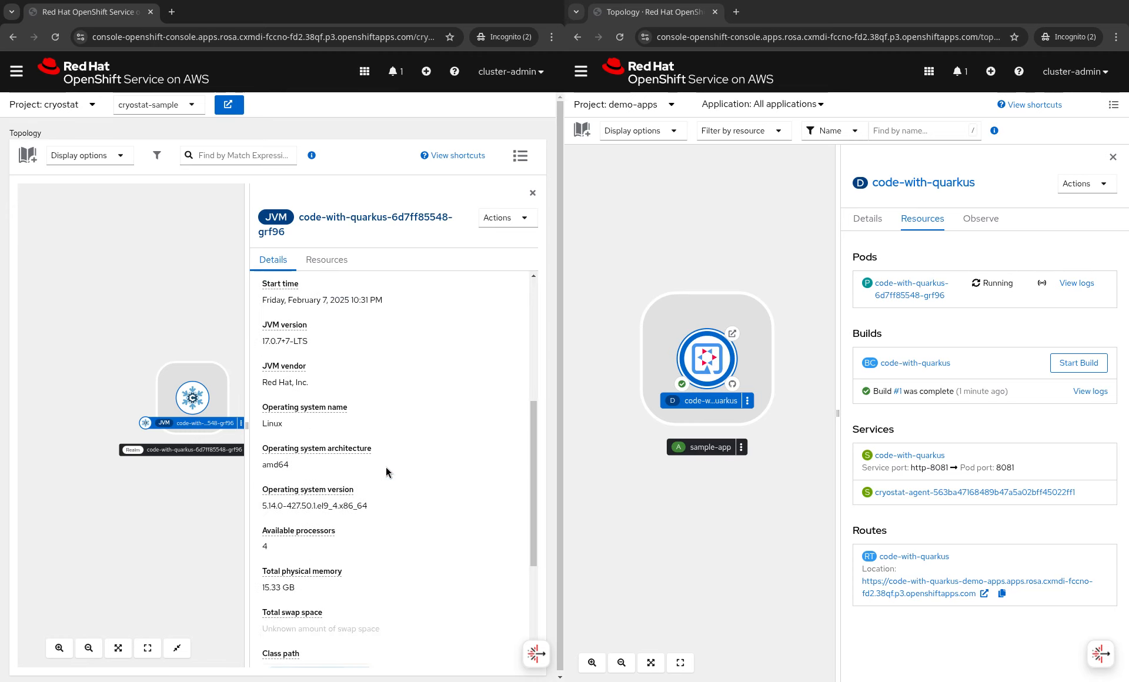
{"action": "scroll", "coordinate": [386, 467], "scroll_direction": "up", "scroll_amount": 1}
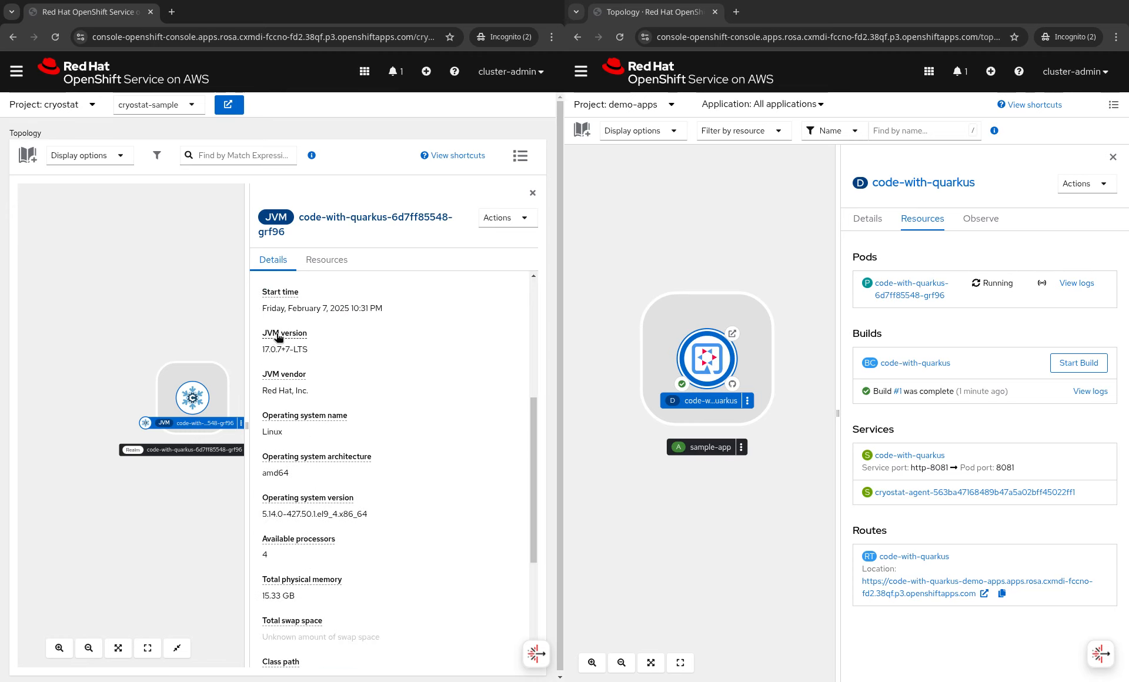
{"action": "scroll", "coordinate": [274, 346], "scroll_direction": "down", "scroll_amount": 3}
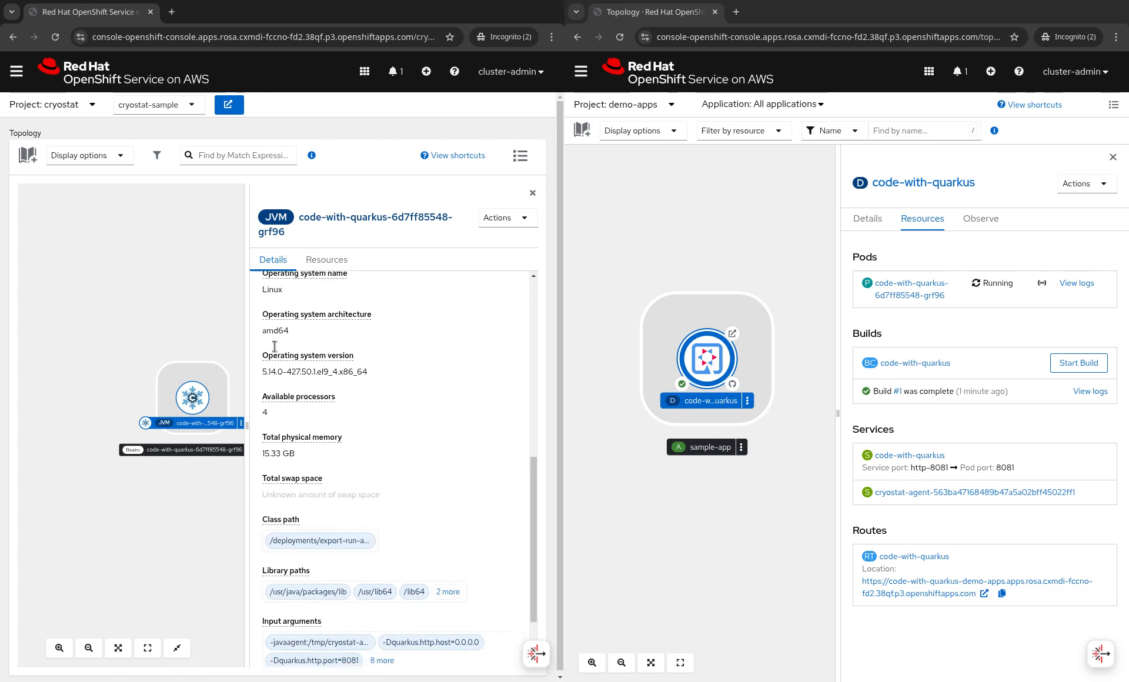
{"action": "scroll", "coordinate": [274, 346], "scroll_direction": "down", "scroll_amount": 2}
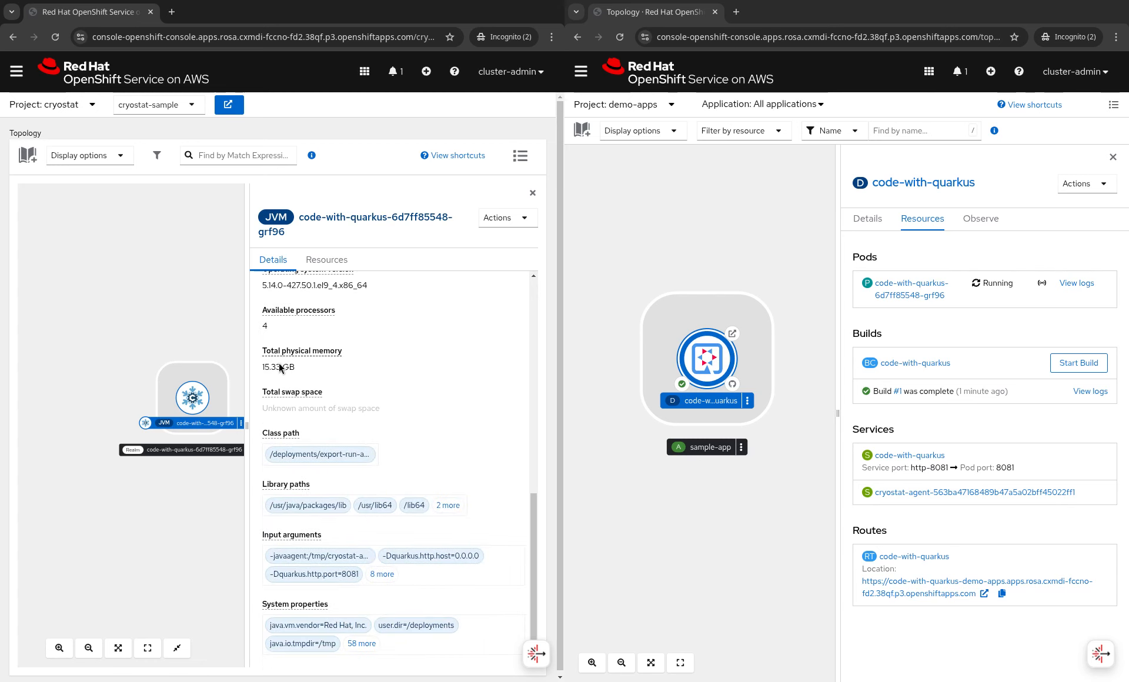
{"action": "left_click", "coordinate": [377, 575]}
{"action": "scroll", "coordinate": [435, 522], "scroll_direction": "down", "scroll_amount": 2}
{"action": "left_click", "coordinate": [361, 643]}
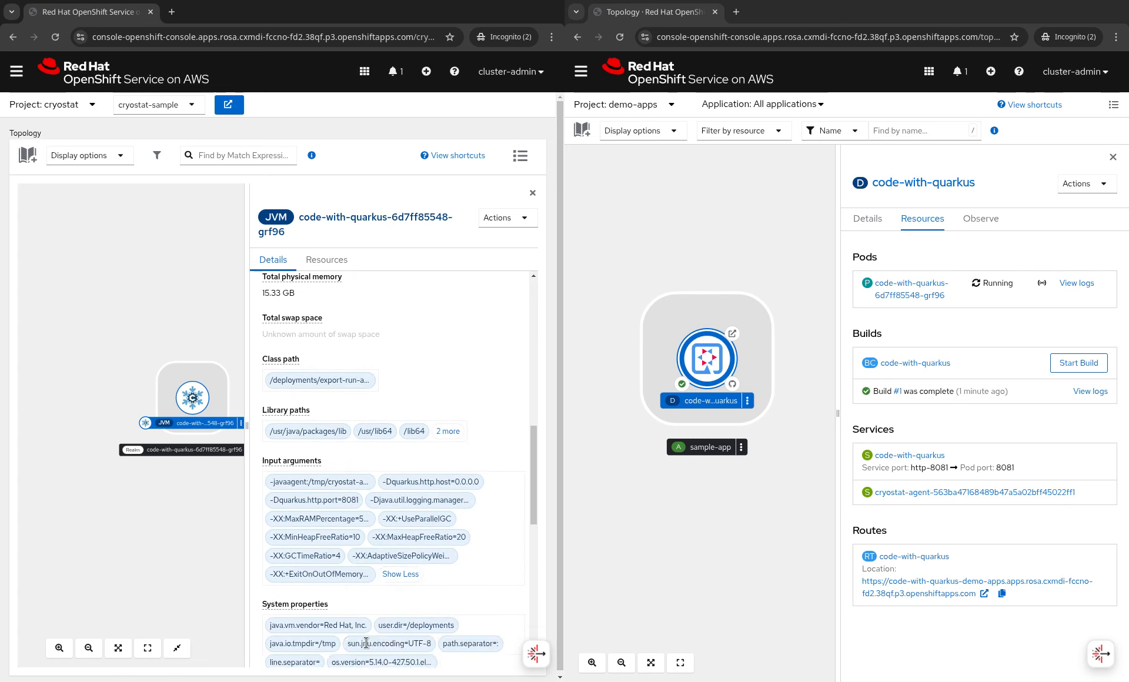
{"action": "scroll", "coordinate": [432, 535], "scroll_direction": "down", "scroll_amount": 6}
{"action": "scroll", "coordinate": [430, 536], "scroll_direction": "down", "scroll_amount": 5}
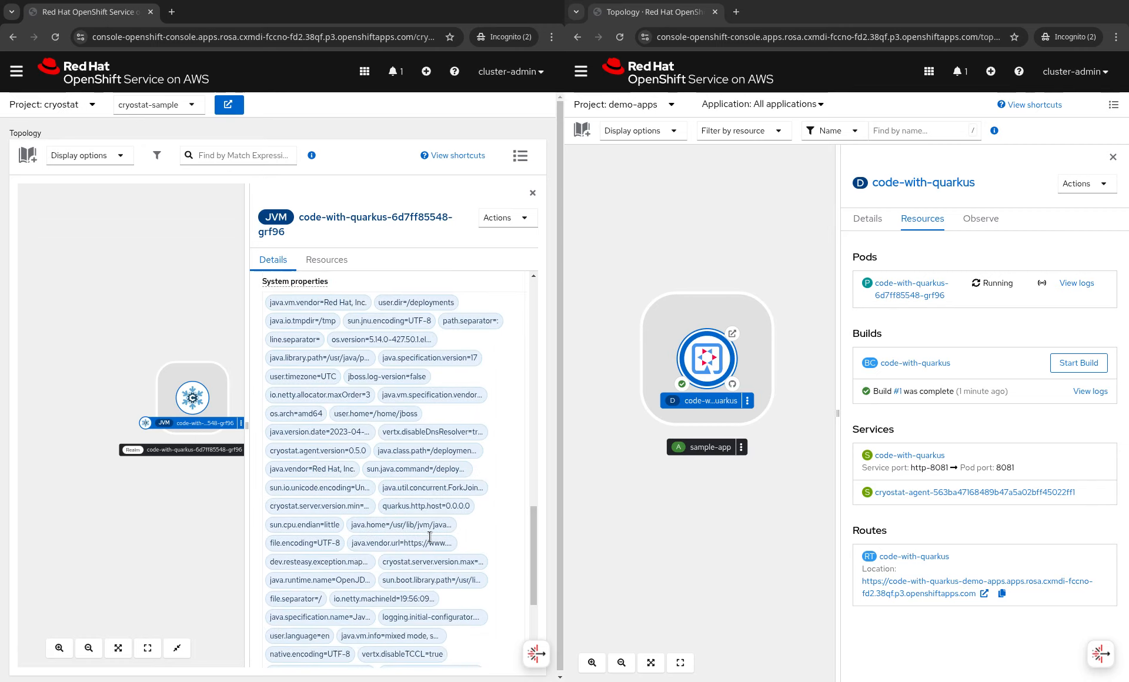
{"action": "scroll", "coordinate": [430, 536], "scroll_direction": "up", "scroll_amount": 15}
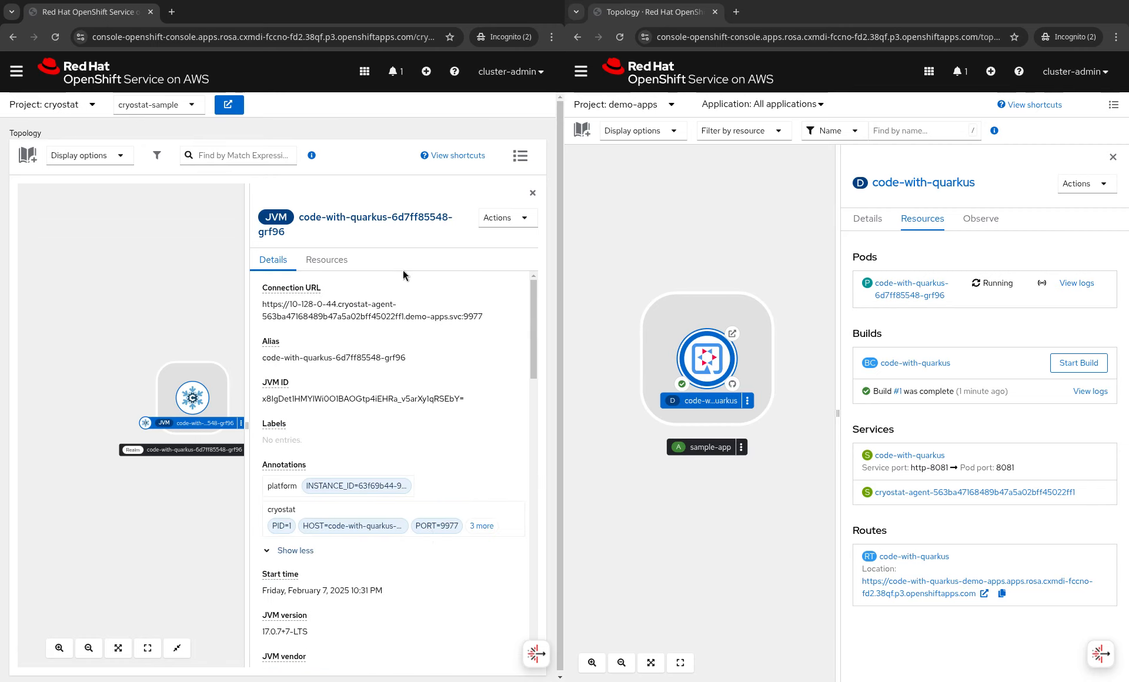
- Review the JVM's Resources tab and its event templates action, then return to the topology
{"action": "left_click", "coordinate": [324, 261]}
{"action": "left_click", "coordinate": [534, 224]}
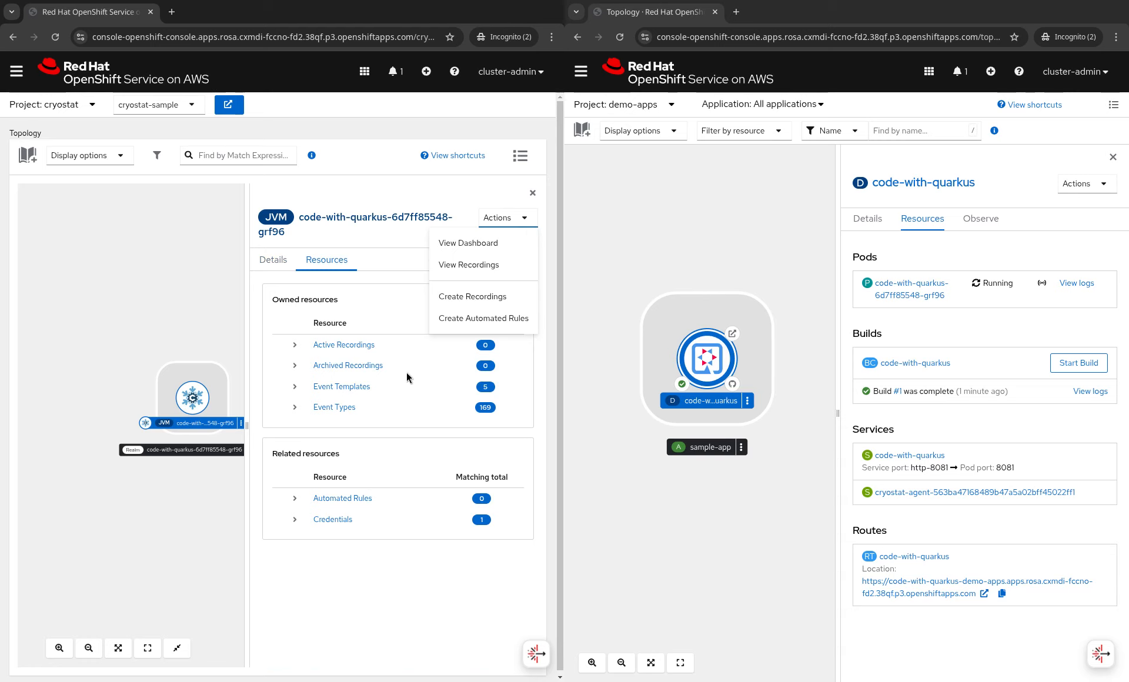
{"action": "left_click", "coordinate": [348, 388]}
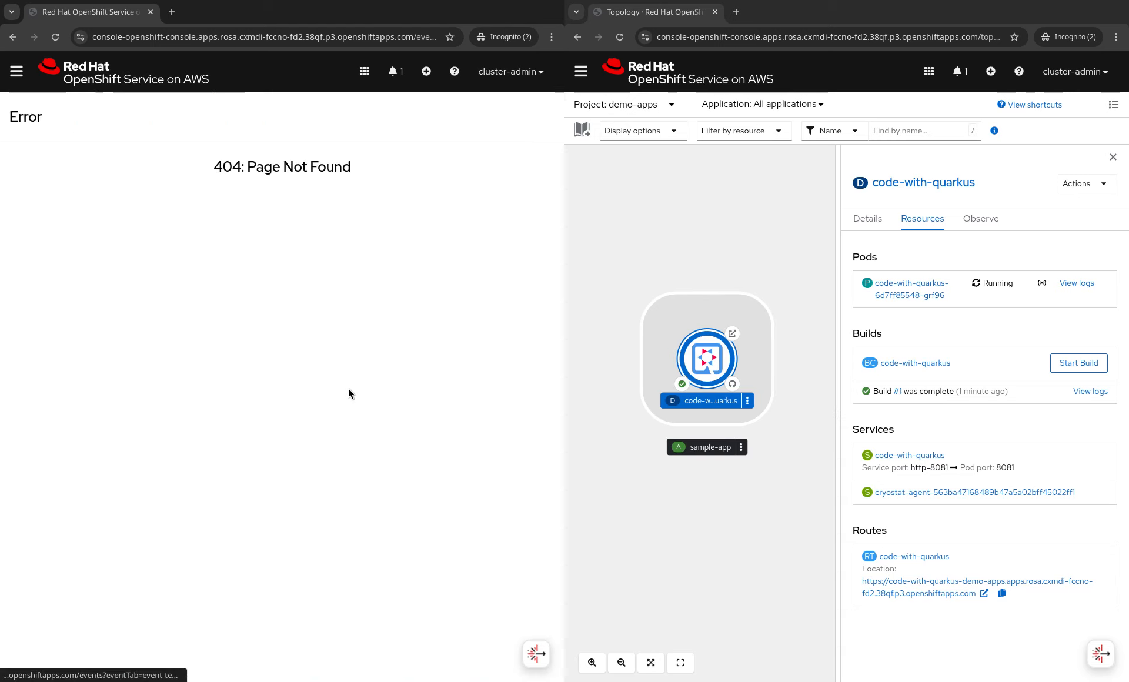
{"action": "left_click", "coordinate": [13, 36]}
- Check the code-with-quarkus group and JVM action menus, then close the side panel
{"action": "left_click", "coordinate": [192, 419]}
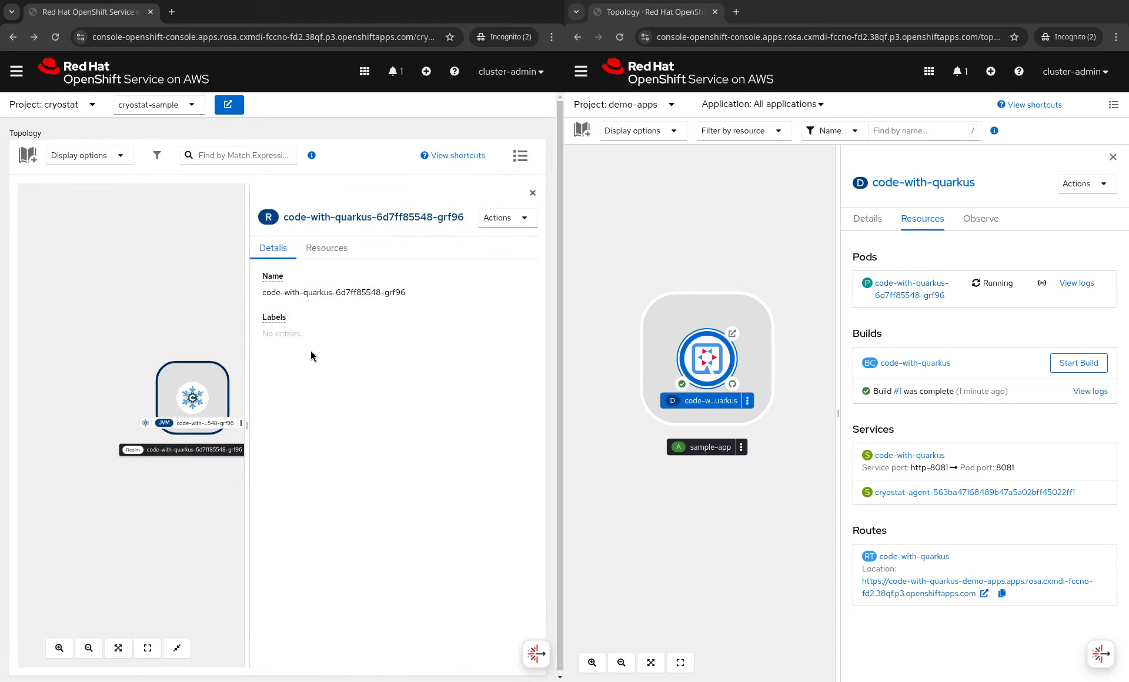
{"action": "left_click", "coordinate": [531, 216]}
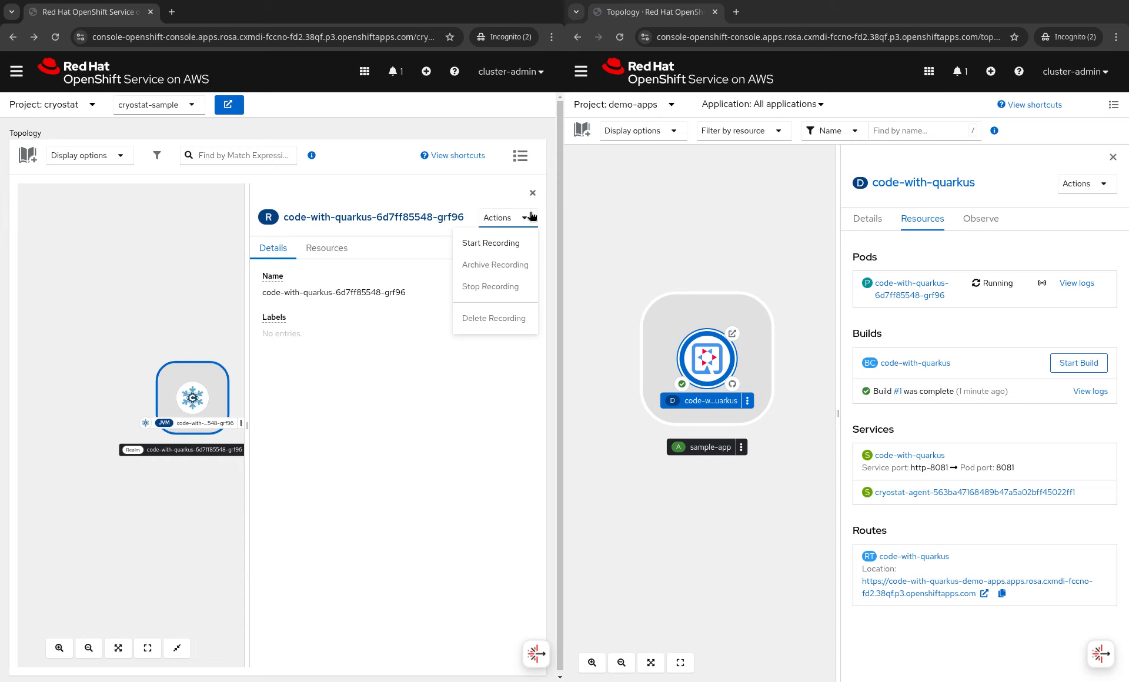
{"action": "left_click", "coordinate": [359, 417]}
{"action": "left_click", "coordinate": [200, 399]}
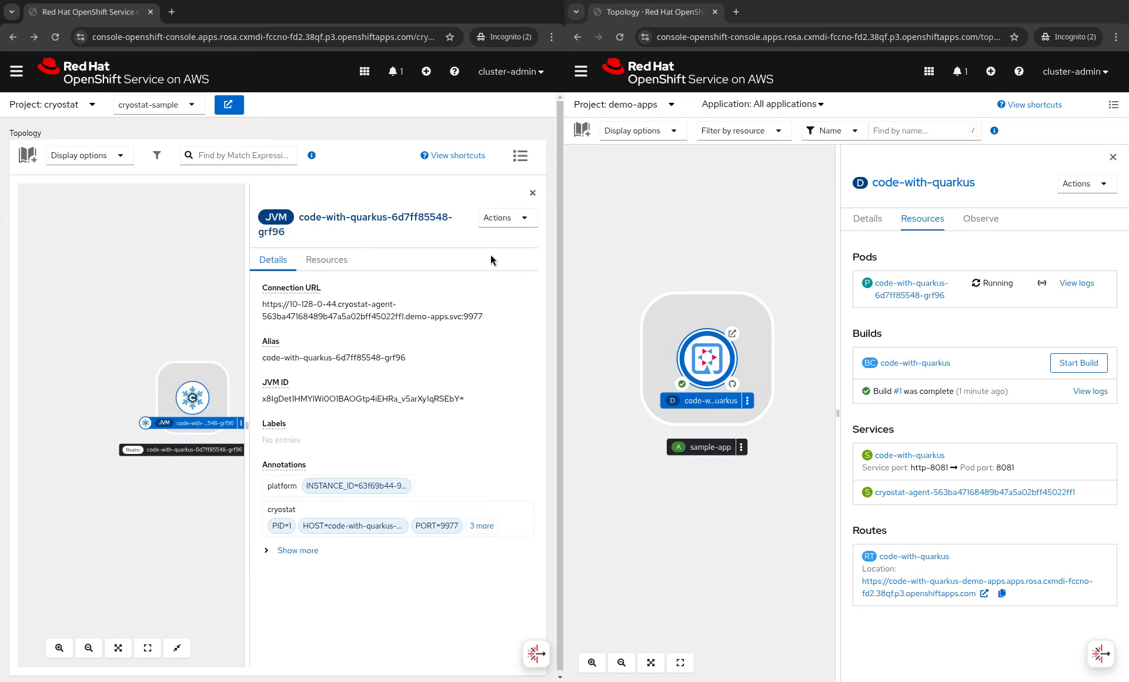
{"action": "left_click", "coordinate": [522, 217]}
{"action": "left_click", "coordinate": [532, 193]}
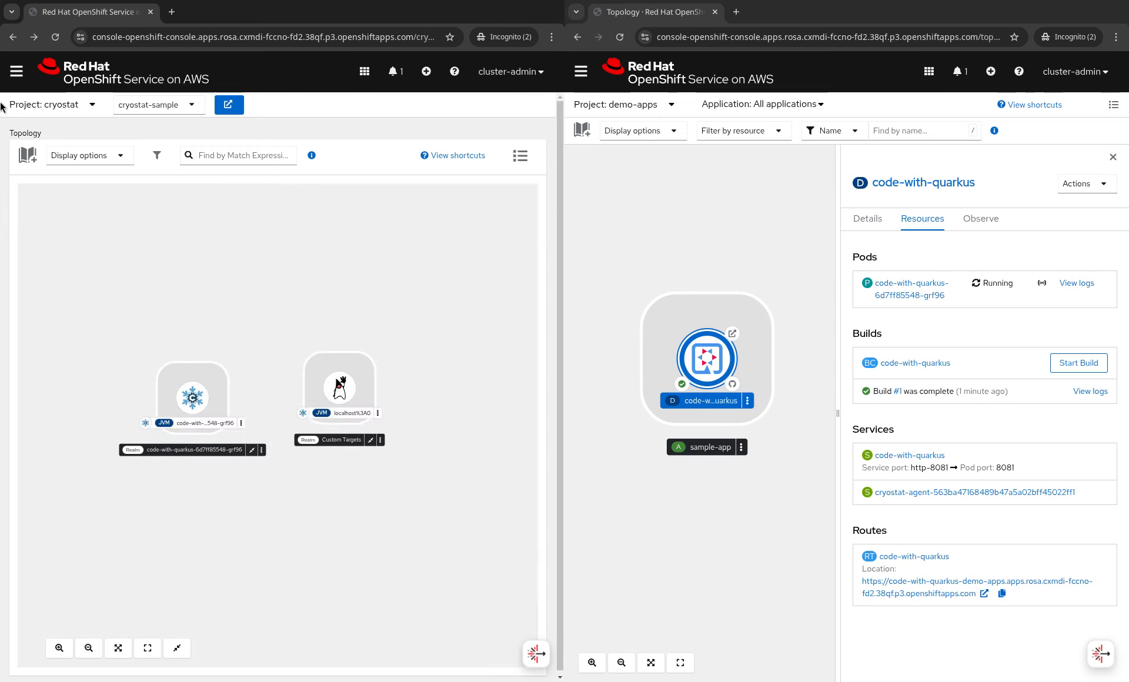
{"action": "left_click", "coordinate": [17, 72]}
- On the Events page, target the code-with-quarkus JVM and start a recording from the Profiling template
{"action": "left_click", "coordinate": [29, 644]}
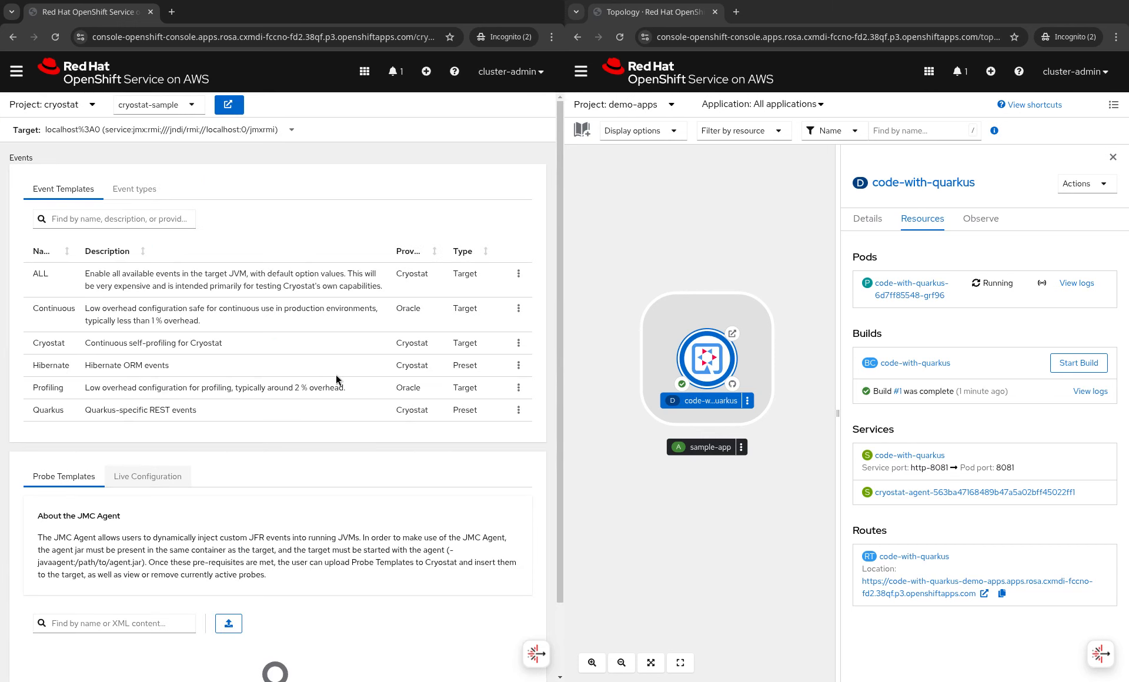
{"action": "left_click", "coordinate": [227, 131]}
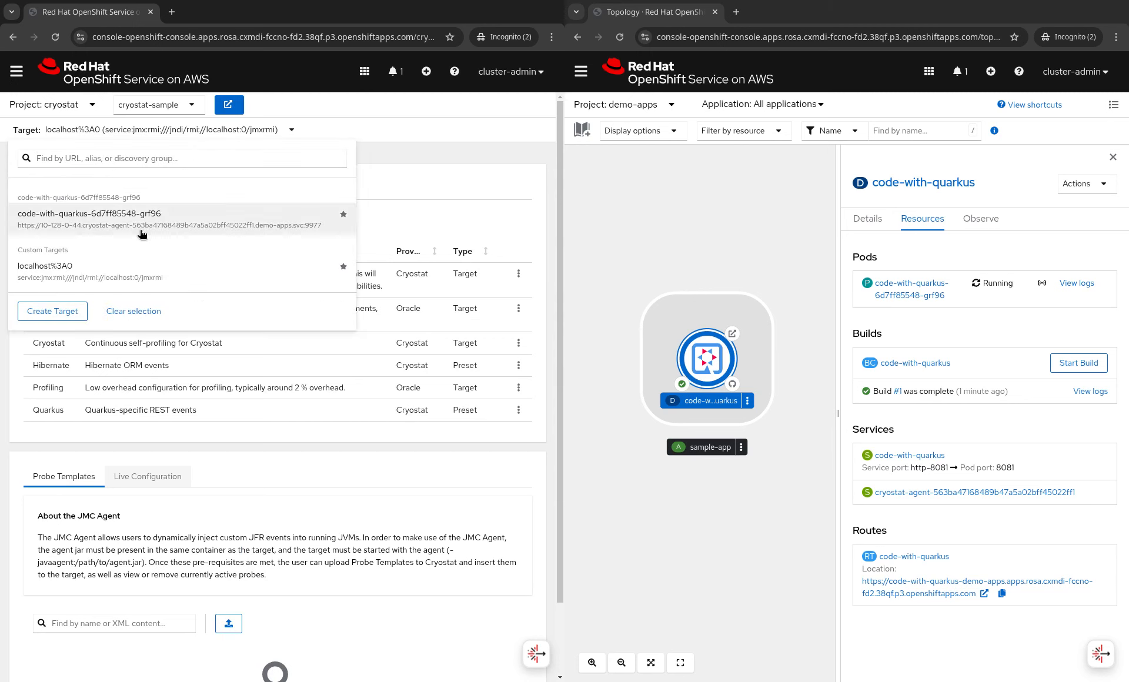
{"action": "left_click", "coordinate": [156, 231]}
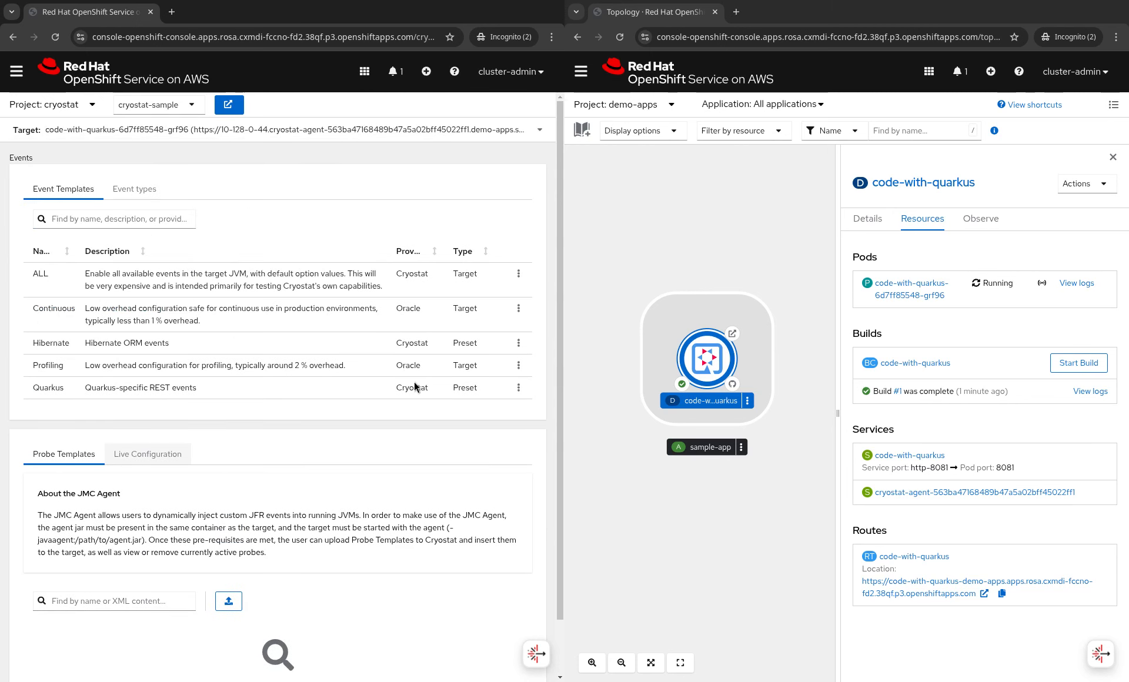
{"action": "left_click", "coordinate": [519, 365]}
{"action": "left_click", "coordinate": [492, 392]}
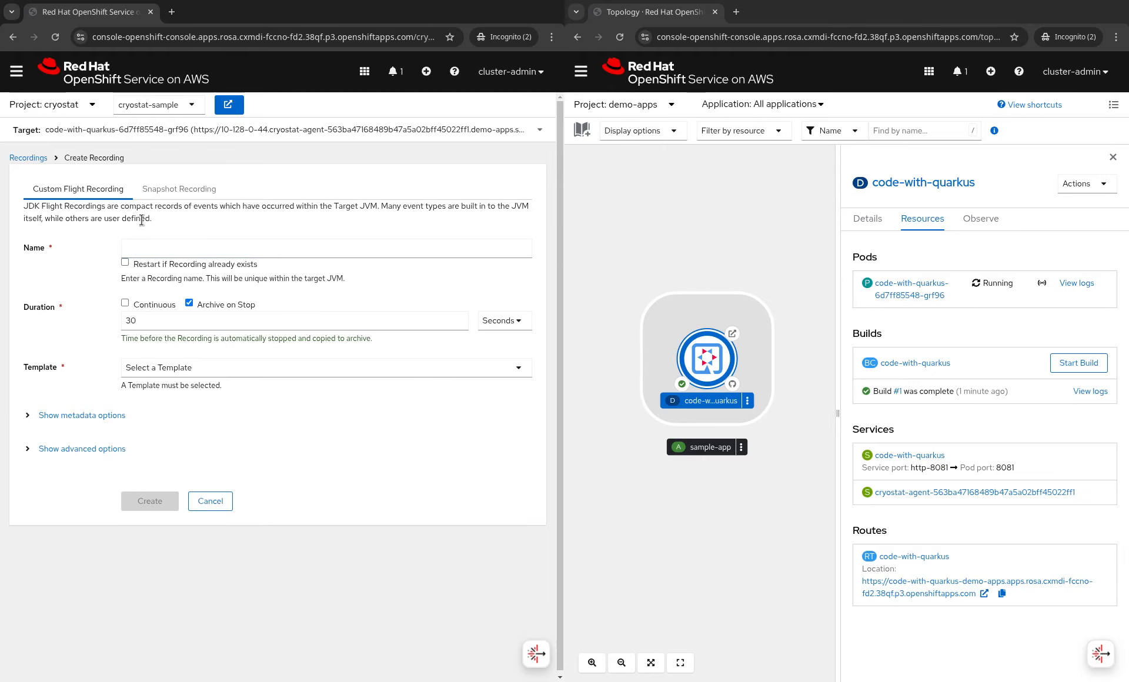
- Create a recording named demo lasting 1 minute with the Profiling template
{"action": "left_click", "coordinate": [151, 245]}
{"action": "type", "text": "demo"}
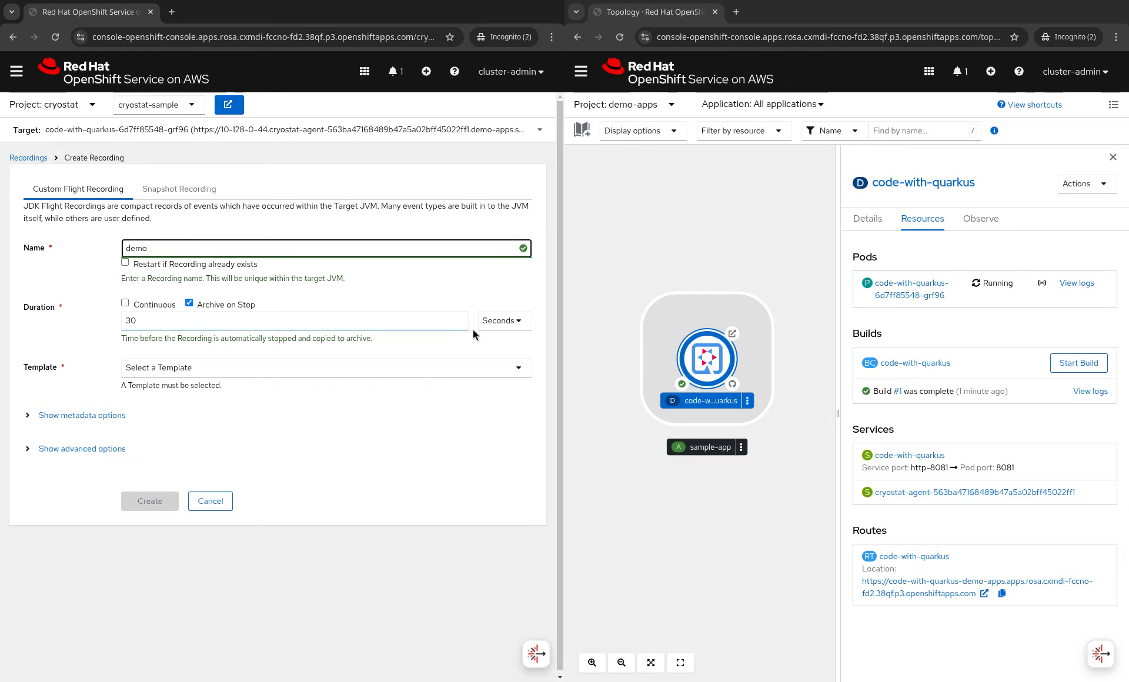
{"action": "left_click", "coordinate": [418, 324]}
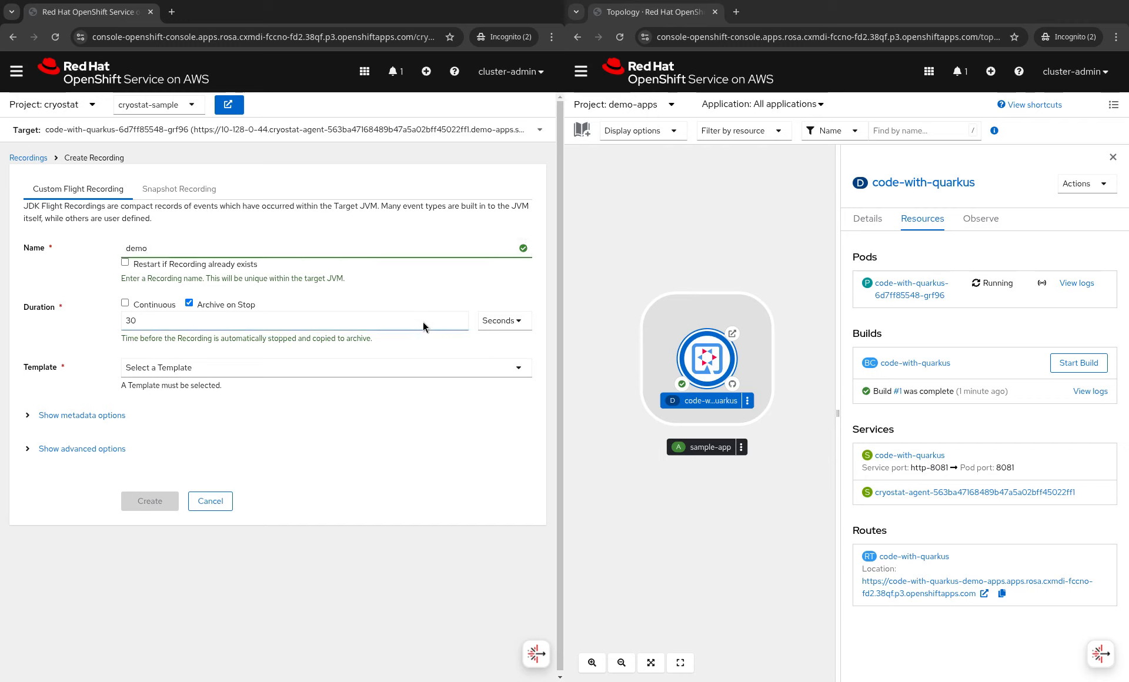
{"action": "left_click", "coordinate": [144, 318]}
{"action": "key", "text": "BackSpace"}
{"action": "key", "text": "BackSpace"}
{"action": "type", "text": "1"}
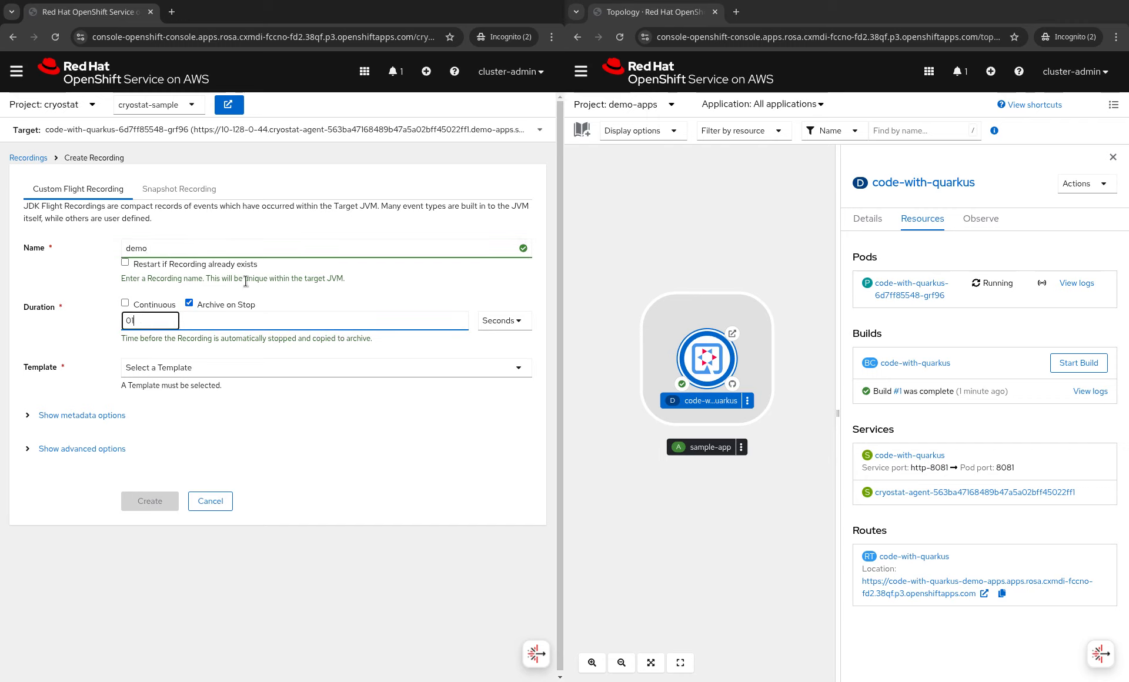
{"action": "left_click", "coordinate": [503, 320]}
{"action": "left_click", "coordinate": [509, 359]}
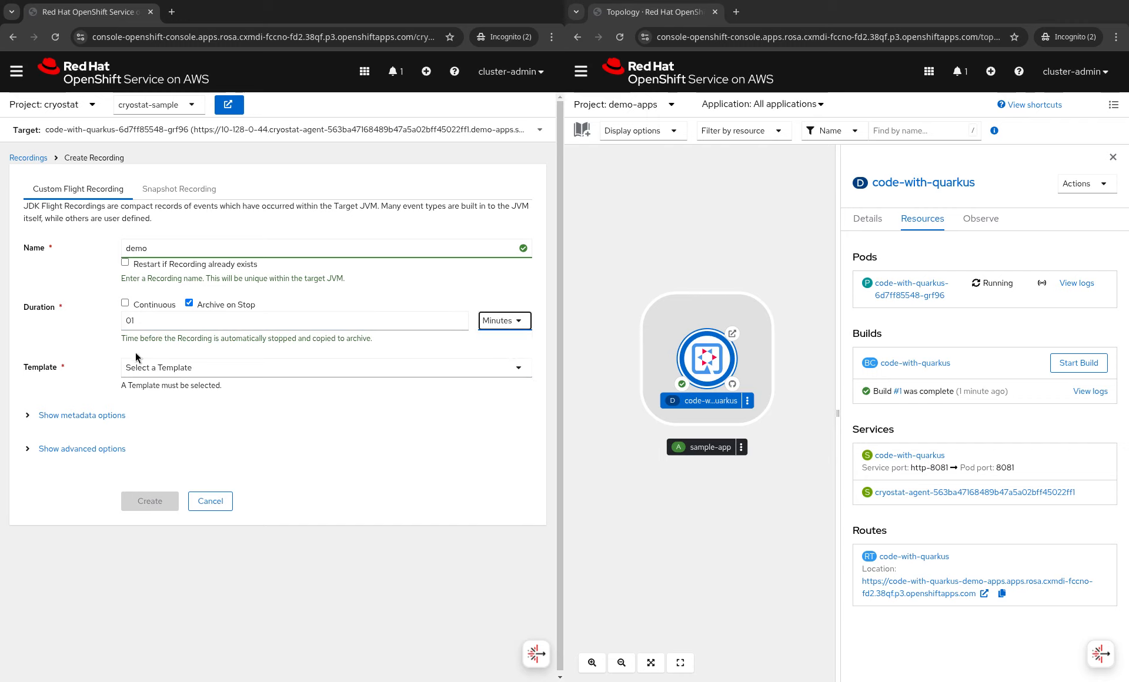
{"action": "left_click", "coordinate": [137, 366]}
{"action": "left_click", "coordinate": [179, 446]}
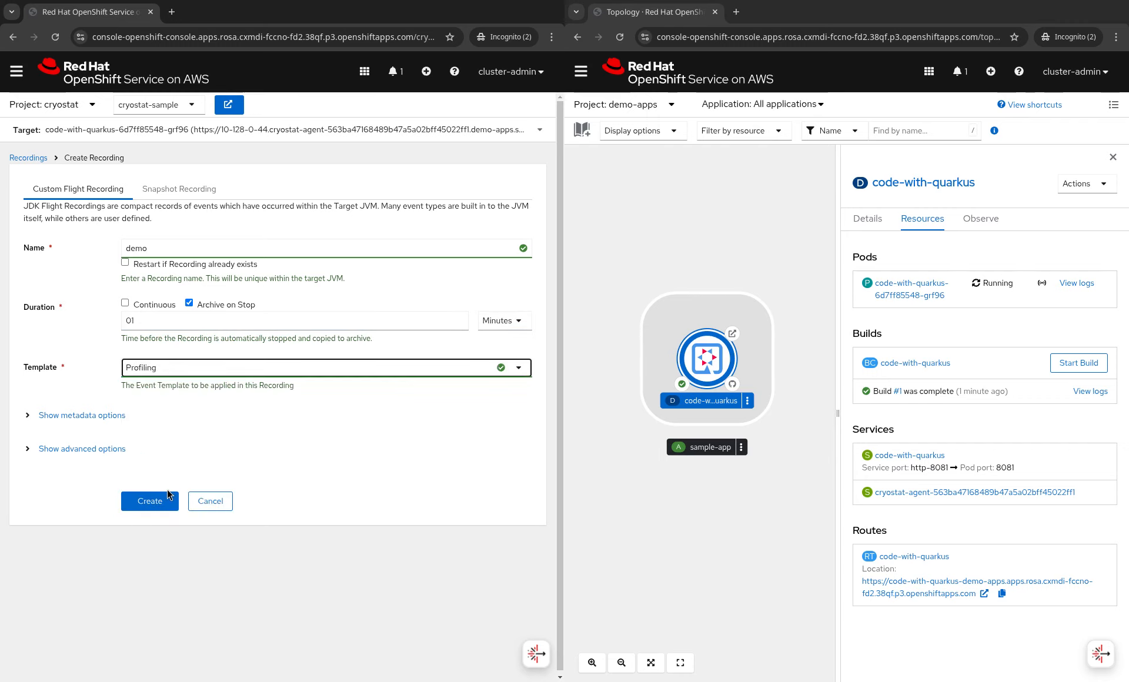
{"action": "left_click", "coordinate": [151, 502]}
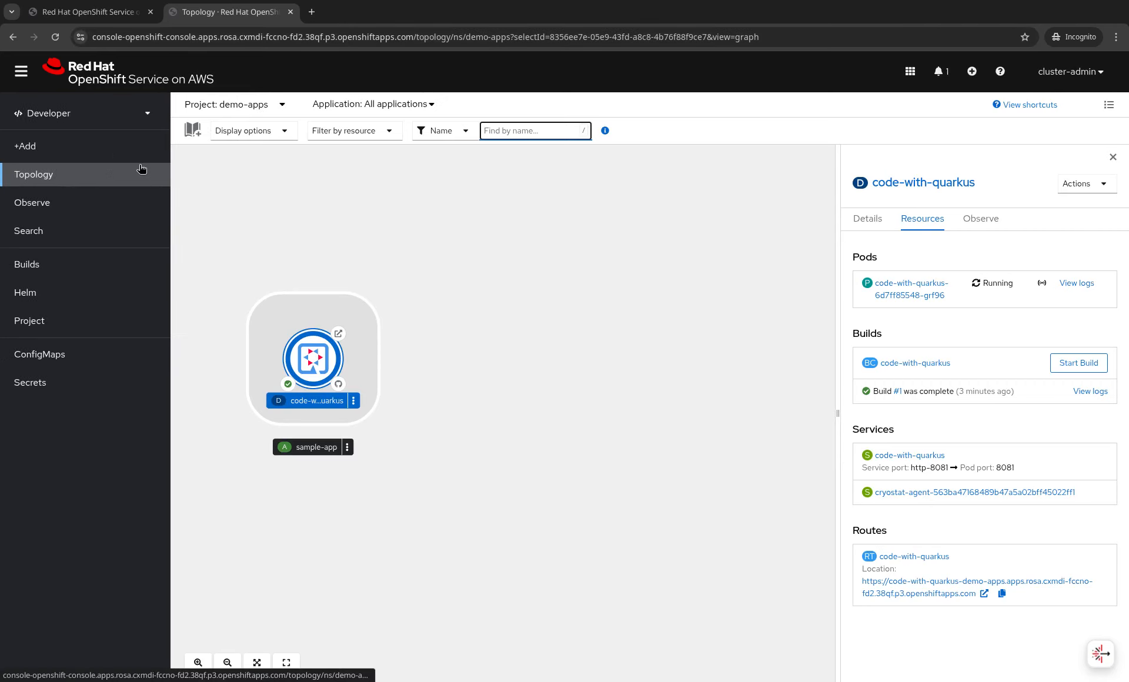
- Return to the Cryostat Recordings tab and view the demo recording in Grafana
{"action": "left_click", "coordinate": [94, 11]}
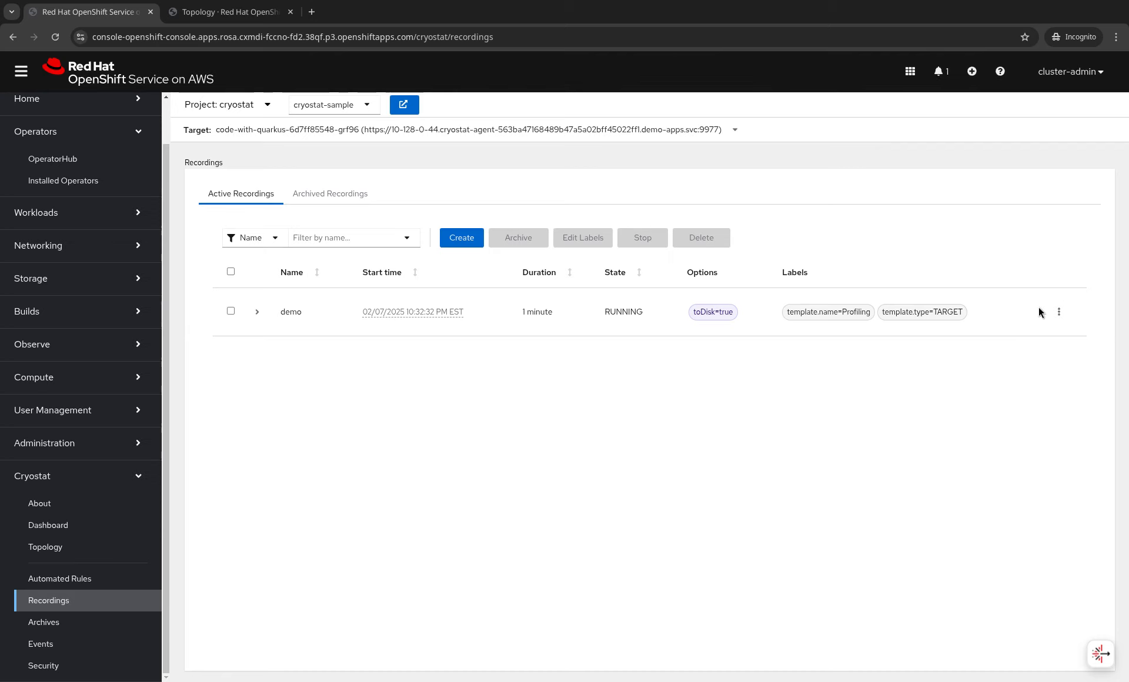
{"action": "left_click", "coordinate": [1058, 311]}
{"action": "left_click", "coordinate": [1008, 360]}
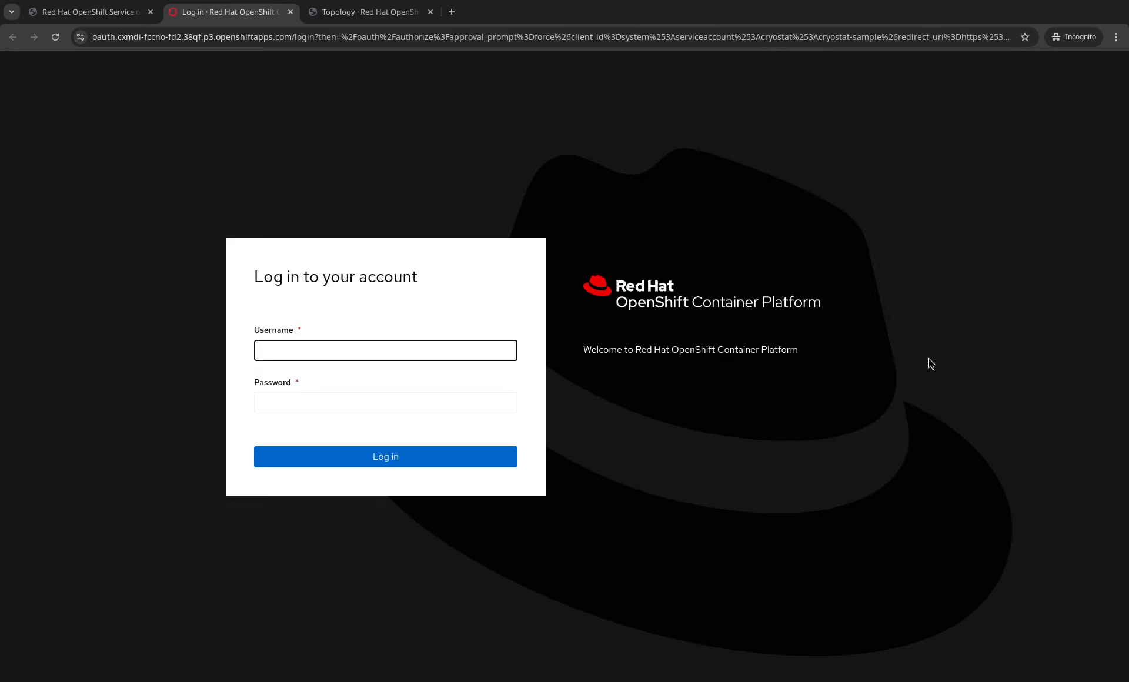
- Log in as the cluster administrator with the account password and allow Grafana's requested permissions
{"action": "type", "text": "cluster-admin"}
{"action": "key", "text": "Tab"}
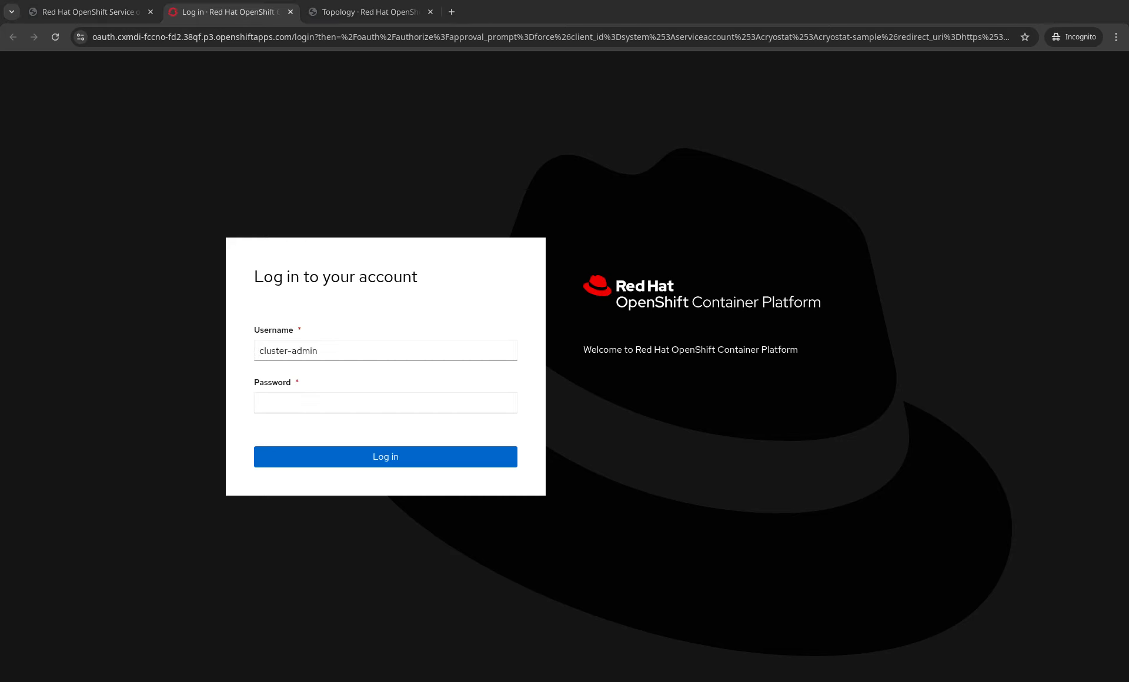
{"action": "key", "text": "ctrl+v"}
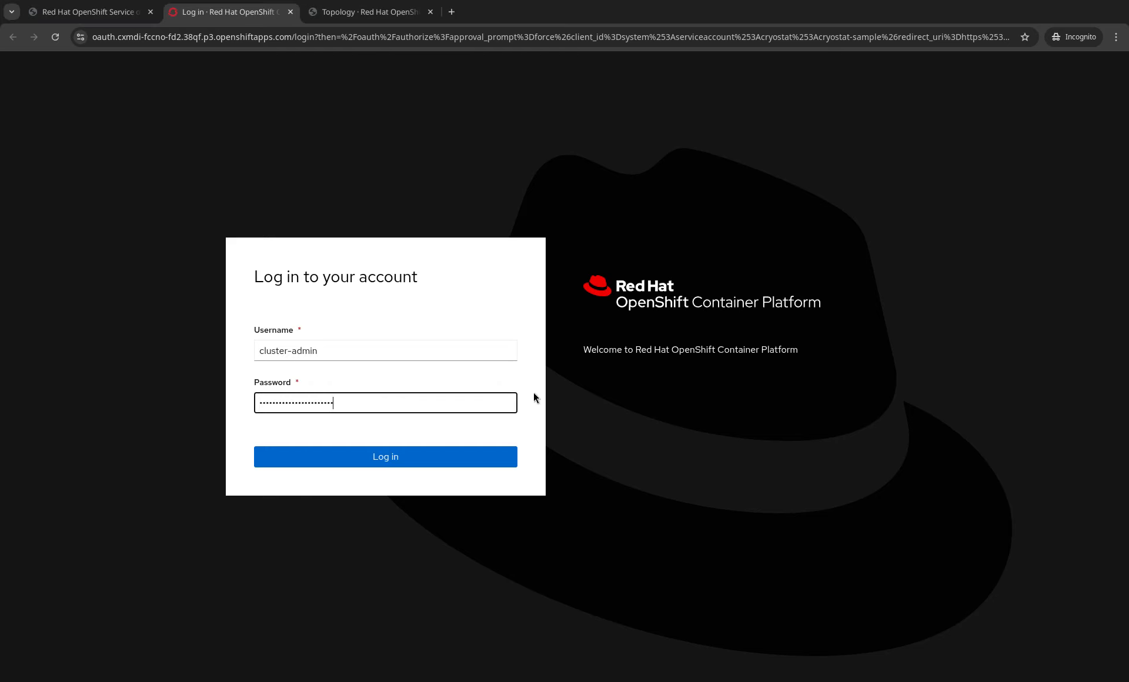
{"action": "left_click", "coordinate": [392, 455]}
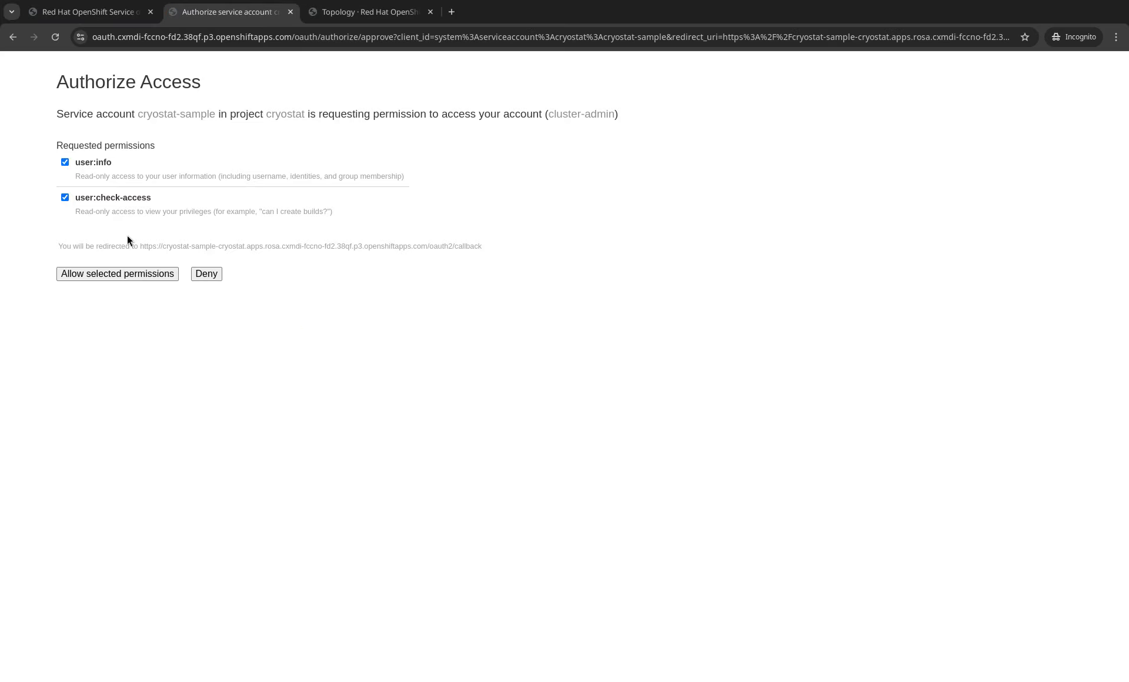
{"action": "left_click", "coordinate": [96, 279]}
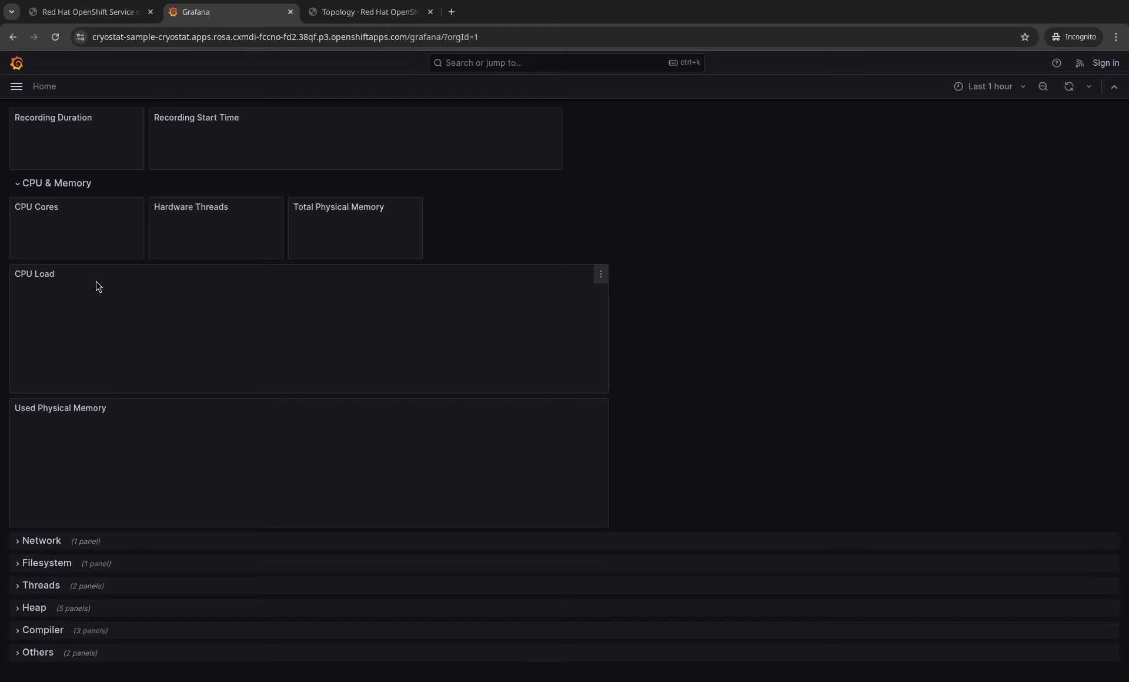
- Zoom the Grafana dashboard around the recording's CPU spikes, then go back to the Topology tab
{"action": "mouse_move", "coordinate": [595, 302]}
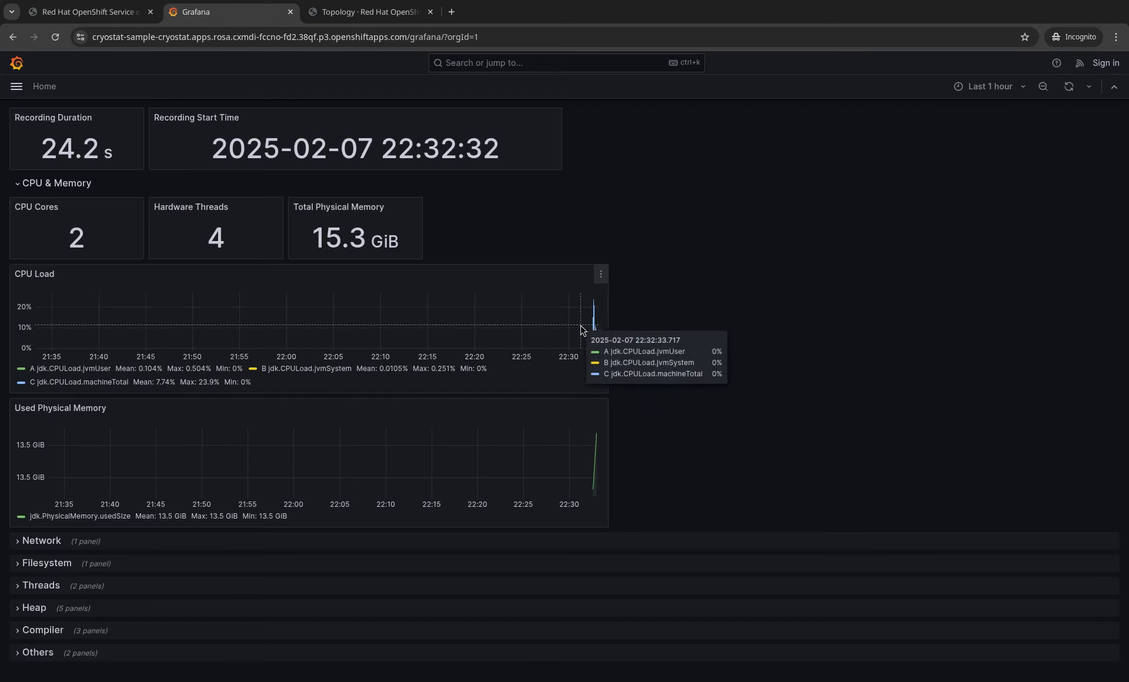
{"action": "left_click_drag", "start_coordinate": [580, 325], "coordinate": [639, 330]}
{"action": "left_click_drag", "start_coordinate": [394, 317], "coordinate": [543, 329]}
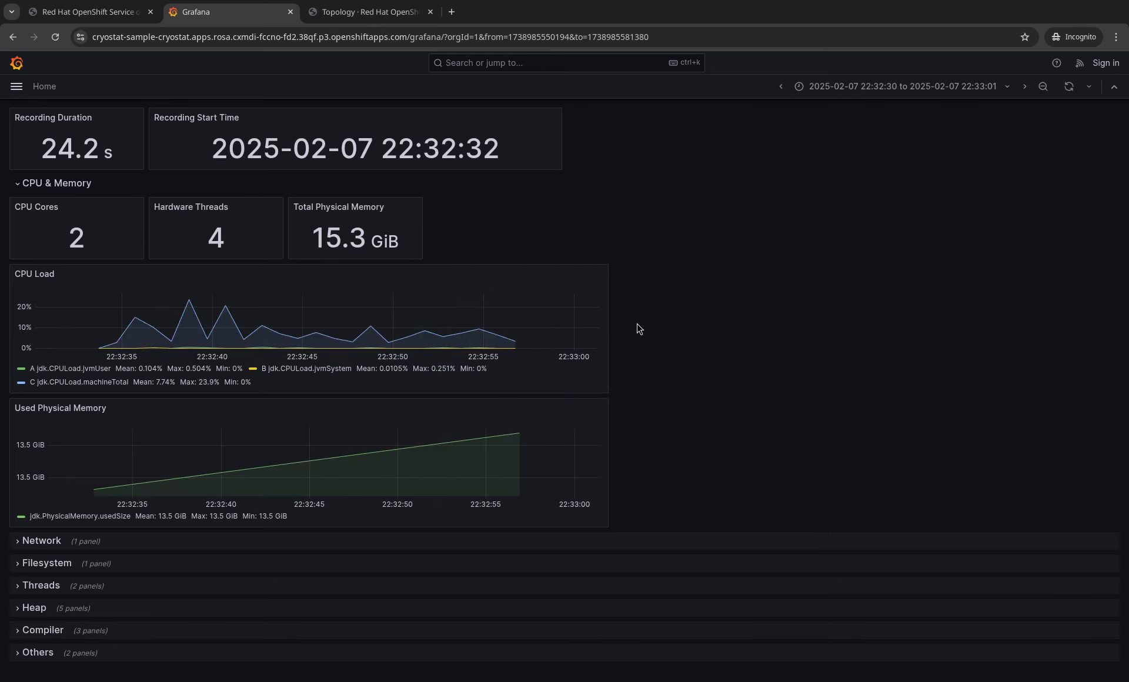
{"action": "key", "text": "ctrl+Tab"}
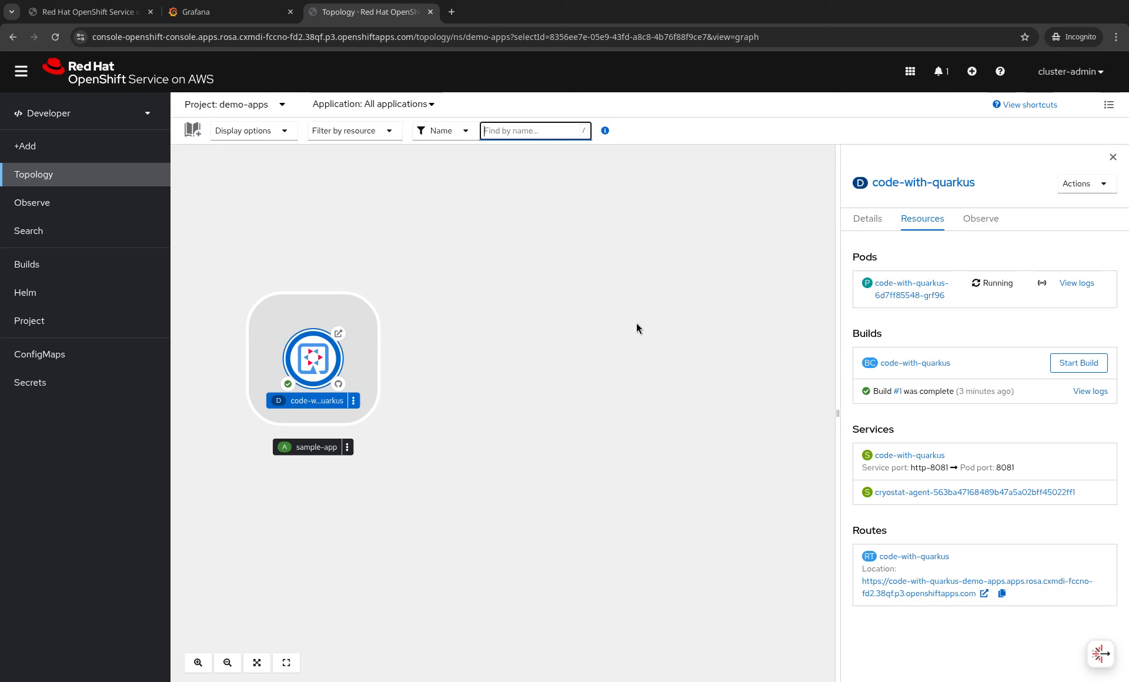
- Visit the Quarkus app's /hello-resteasy endpoint, close both app tabs, and return to Cryostat Recordings
{"action": "left_click", "coordinate": [339, 333]}
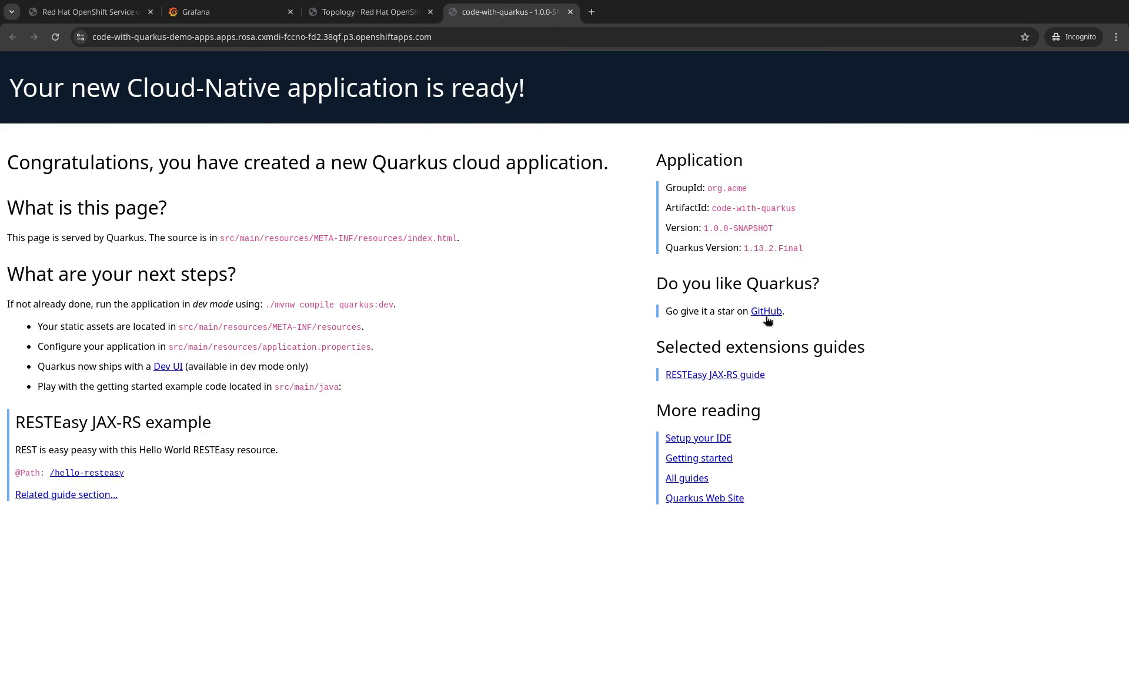
{"action": "left_click", "coordinate": [96, 475]}
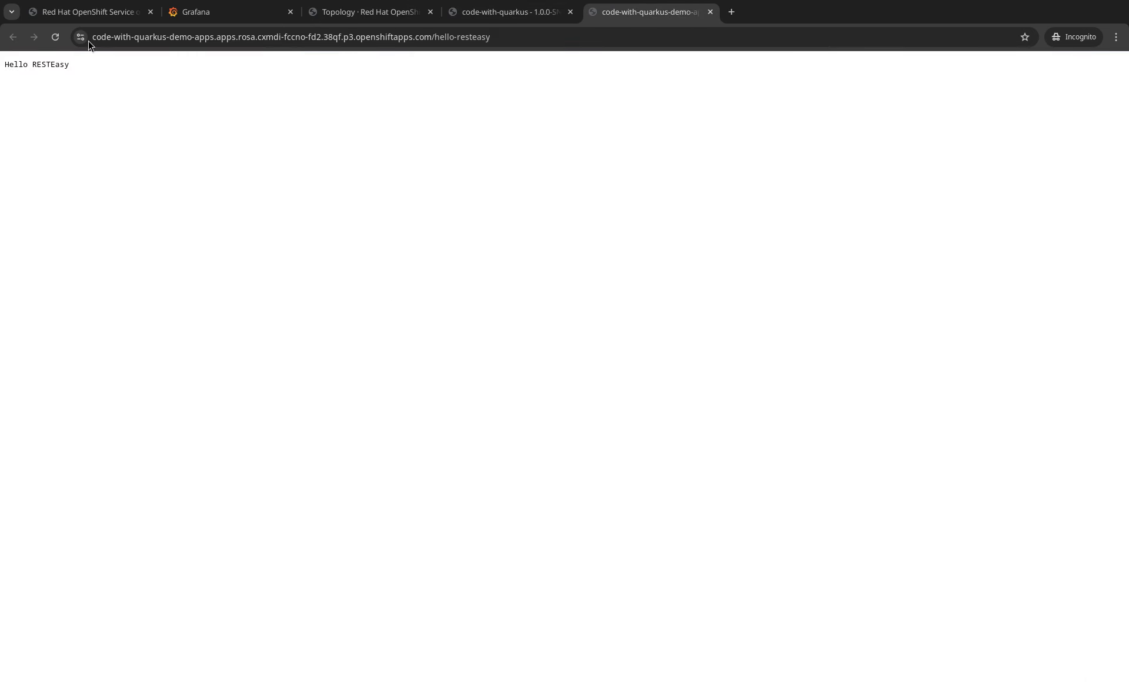
{"action": "key", "text": "ctrl+w"}
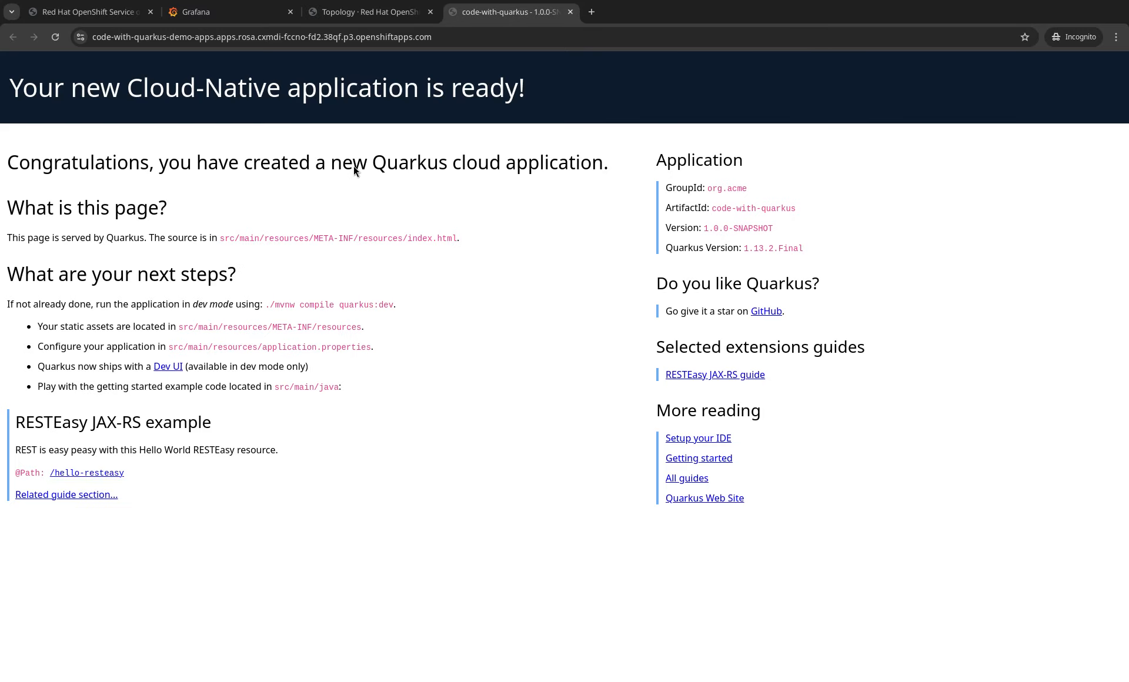
{"action": "key", "text": "ctrl+w"}
{"action": "key", "text": "ctrl+shift+Tab"}
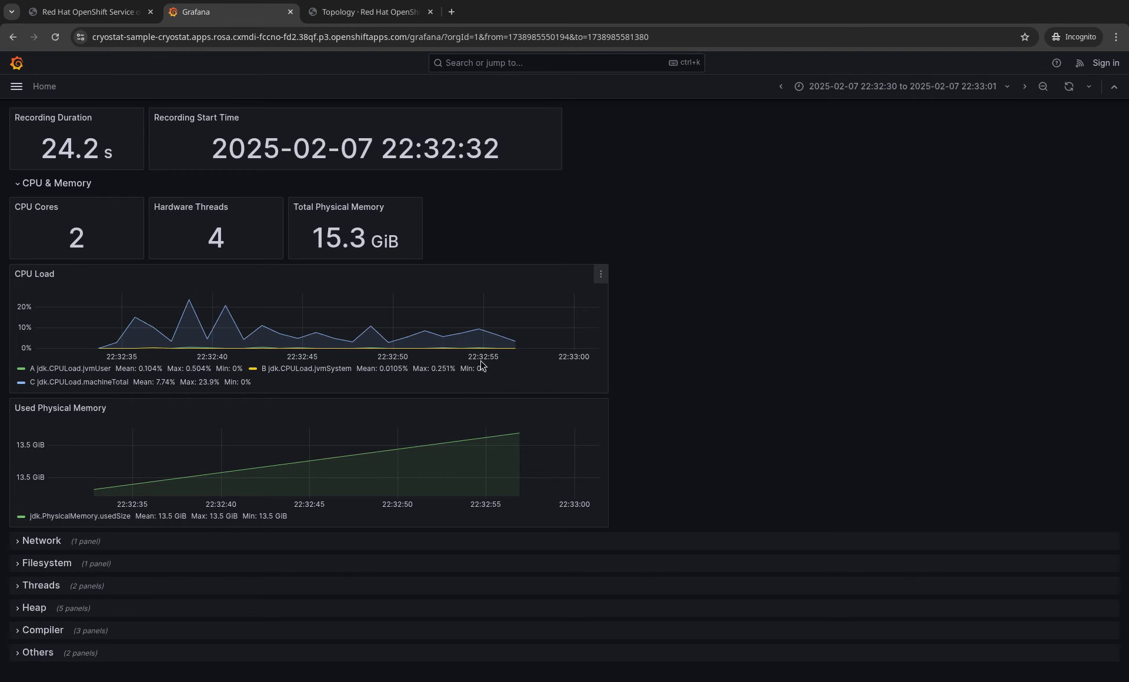
{"action": "key", "text": "ctrl+shift+Tab"}
- Reopen the demo recording in Grafana and zoom into its CPU load activity
{"action": "left_click", "coordinate": [1051, 314]}
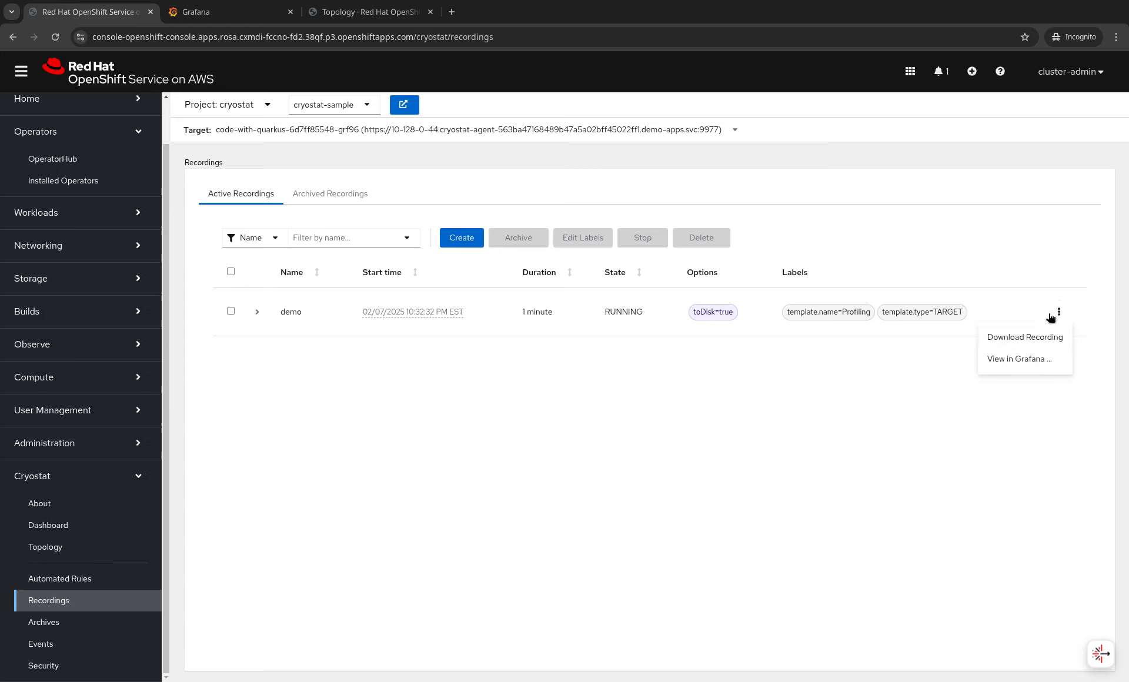
{"action": "left_click", "coordinate": [1019, 357]}
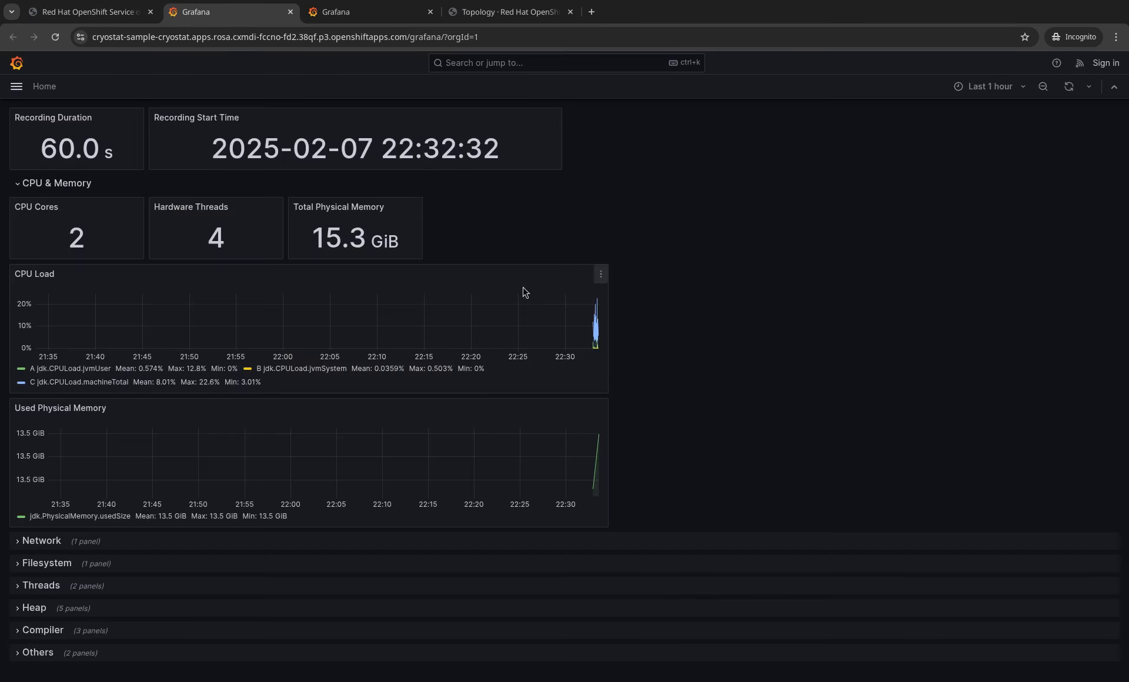
{"action": "left_click_drag", "start_coordinate": [580, 329], "coordinate": [606, 332]}
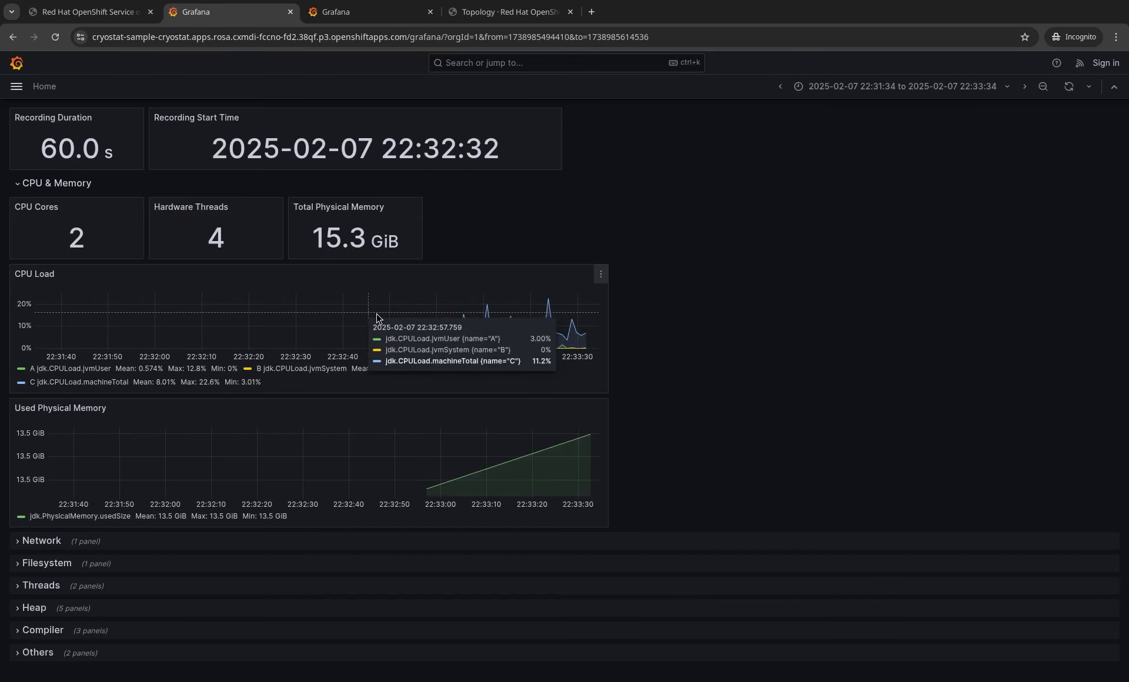
{"action": "mouse_move", "coordinate": [403, 321]}
{"action": "left_mouse_down"}
{"action": "mouse_move", "coordinate": [502, 341]}
{"action": "mouse_move", "coordinate": [587, 335]}
{"action": "left_mouse_up"}
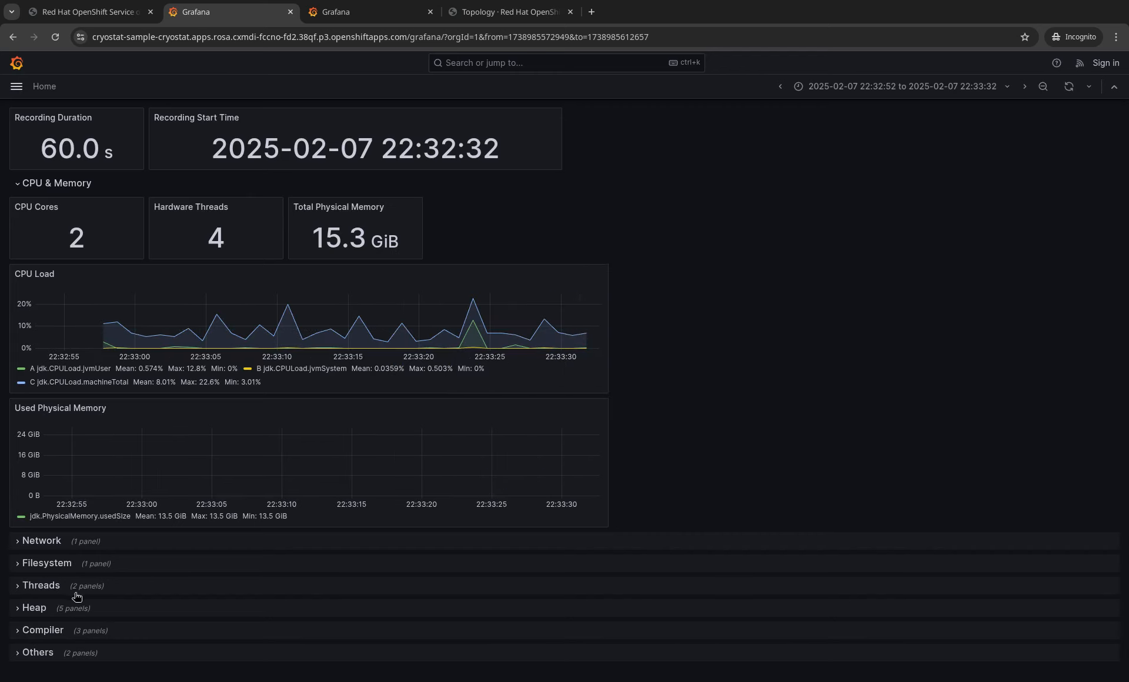
- Expand the Heap and Network dashboard sections, then close the Grafana tab
{"action": "left_click", "coordinate": [94, 614]}
{"action": "scroll", "coordinate": [864, 353], "scroll_direction": "down", "scroll_amount": 6}
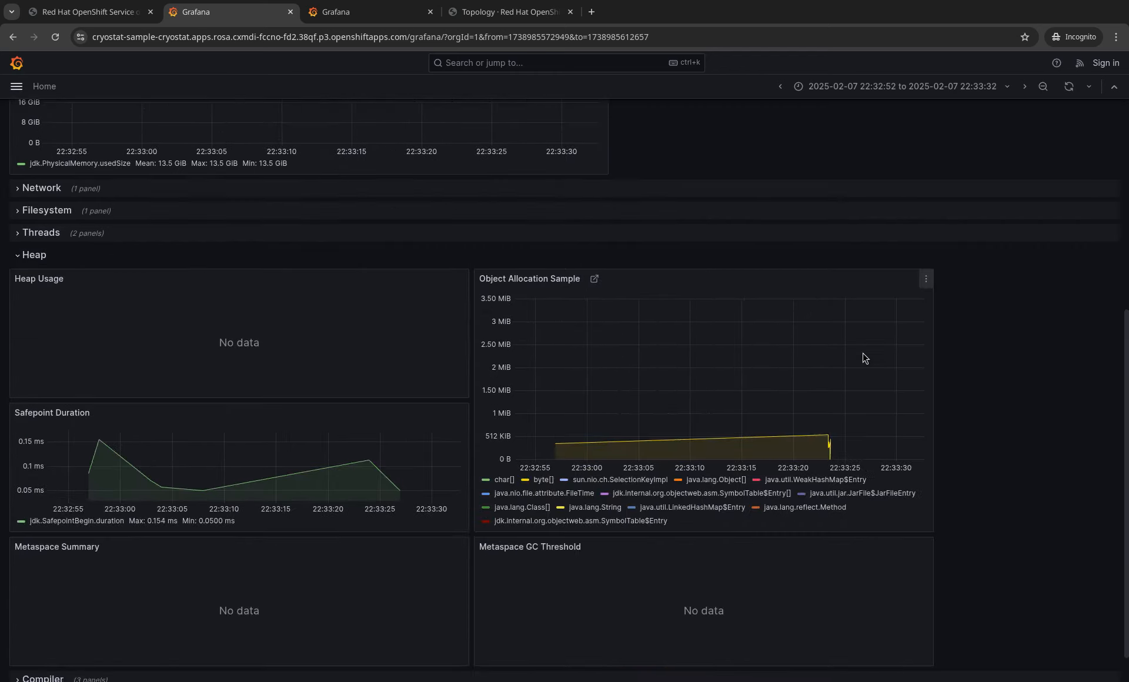
{"action": "scroll", "coordinate": [864, 357], "scroll_direction": "down", "scroll_amount": 1}
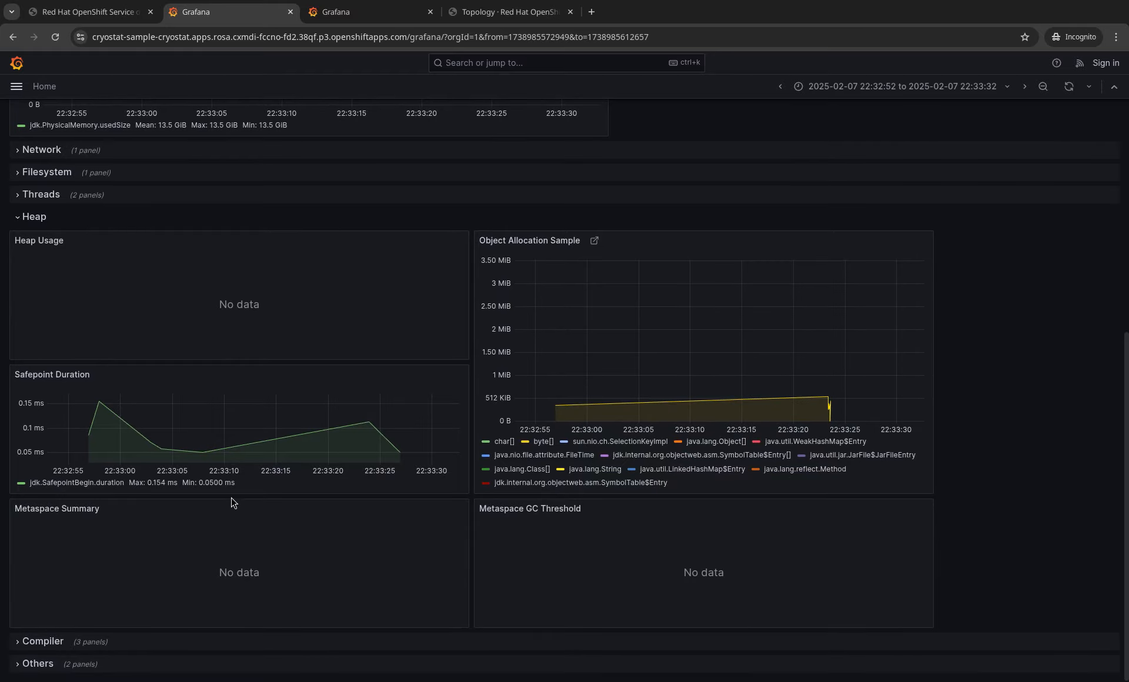
{"action": "left_click", "coordinate": [97, 154]}
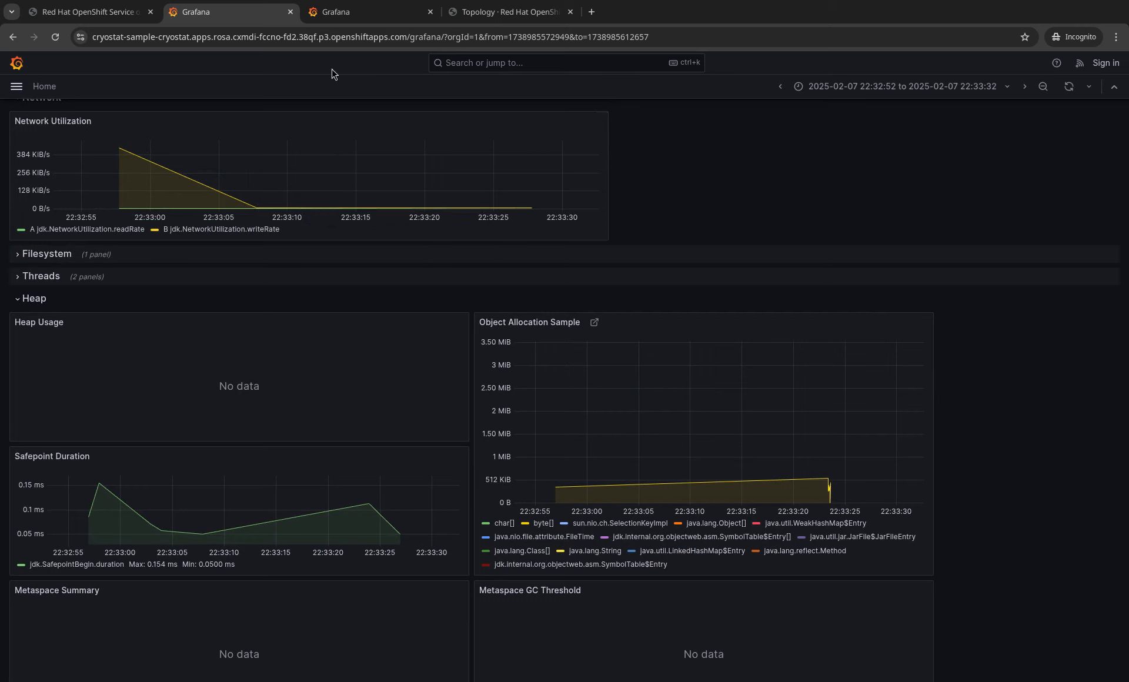
{"action": "left_click", "coordinate": [290, 12]}
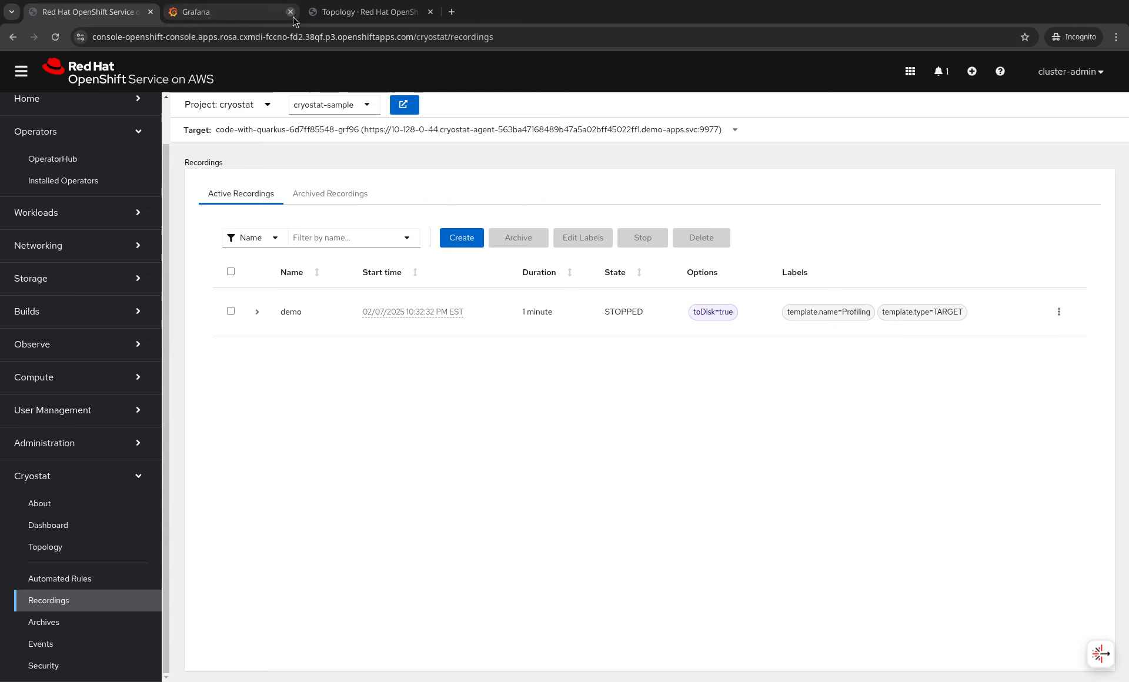
- Close the leftover Grafana tab, view the demo recording's automated analysis, and open the Cryostat Dashboard
{"action": "left_click", "coordinate": [291, 12]}
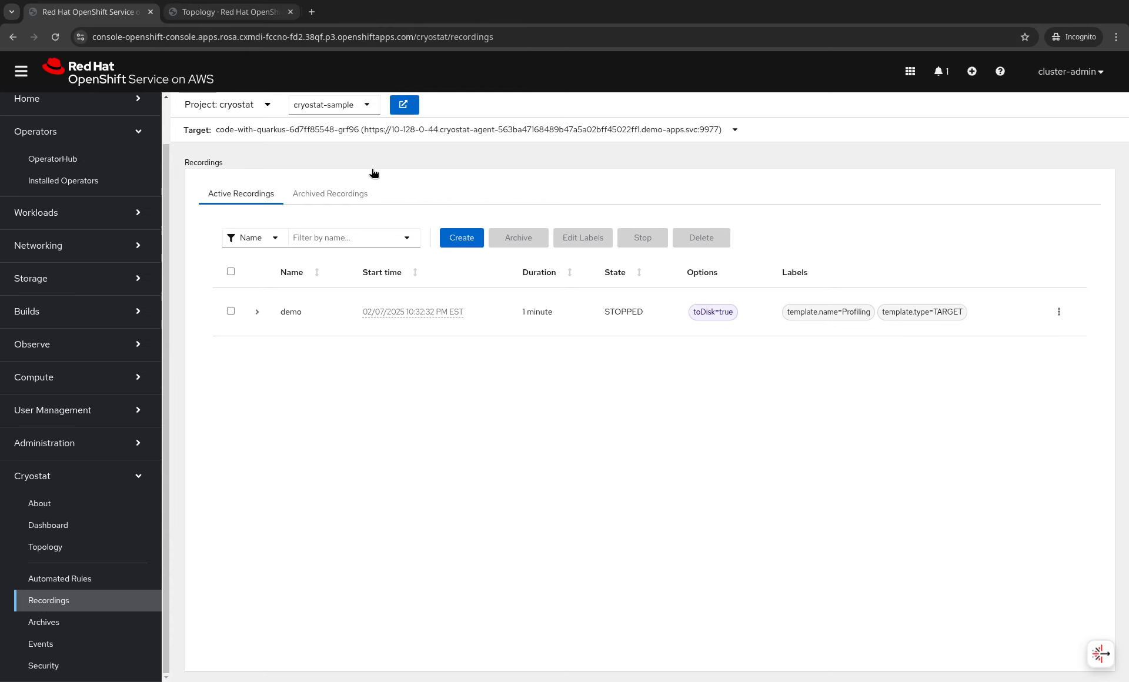
{"action": "left_click", "coordinate": [257, 313]}
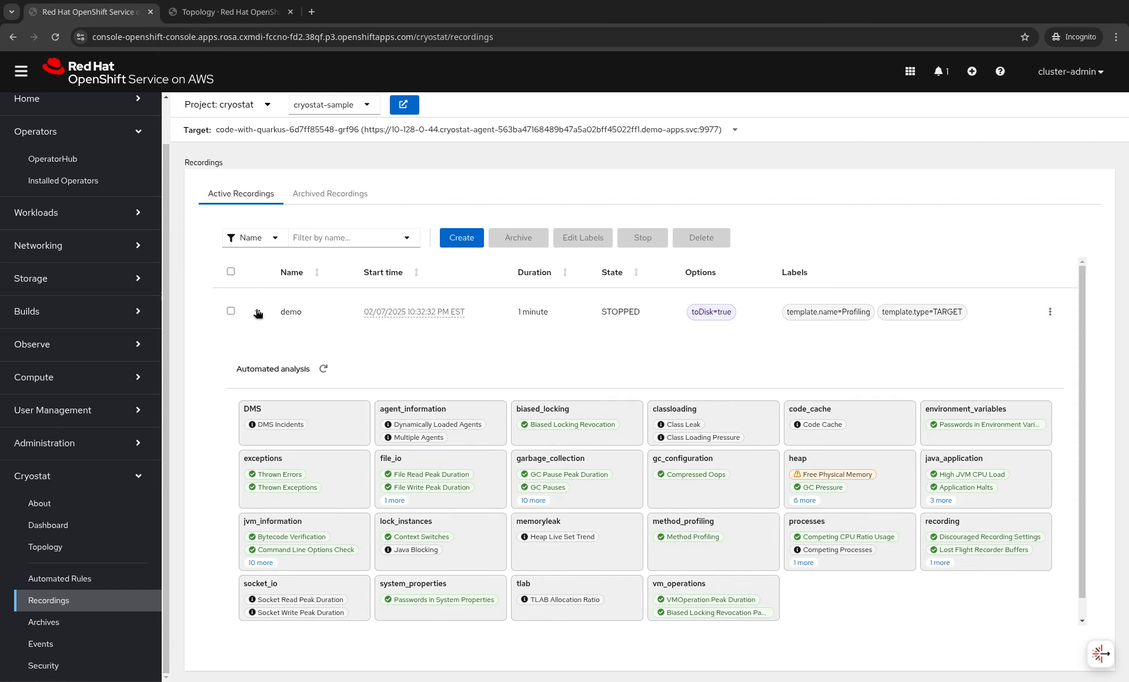
{"action": "left_click", "coordinate": [88, 525]}
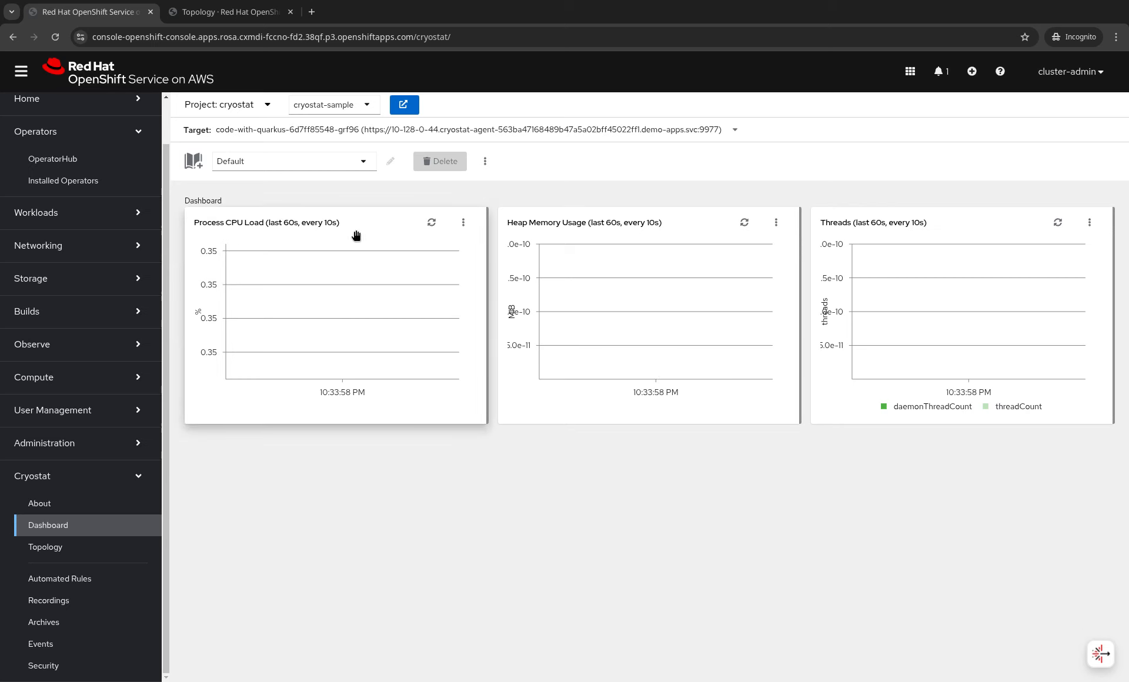
- Add an Automated analysis card to the Cryostat dashboard
{"action": "left_click", "coordinate": [199, 167]}
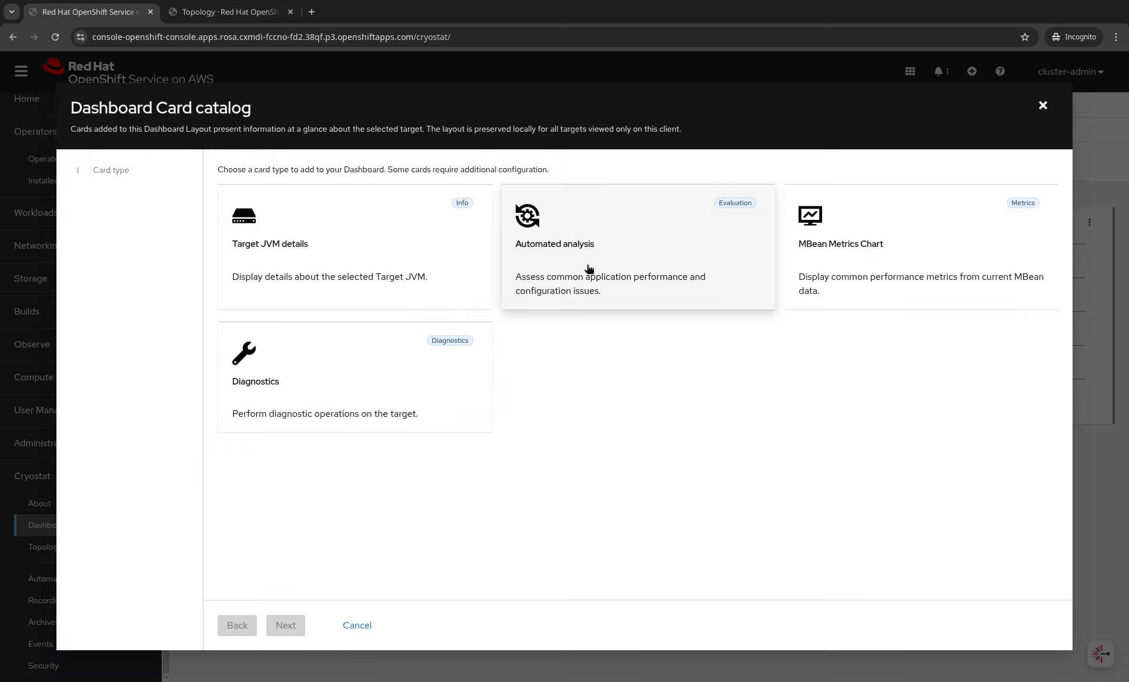
{"action": "left_click", "coordinate": [615, 274]}
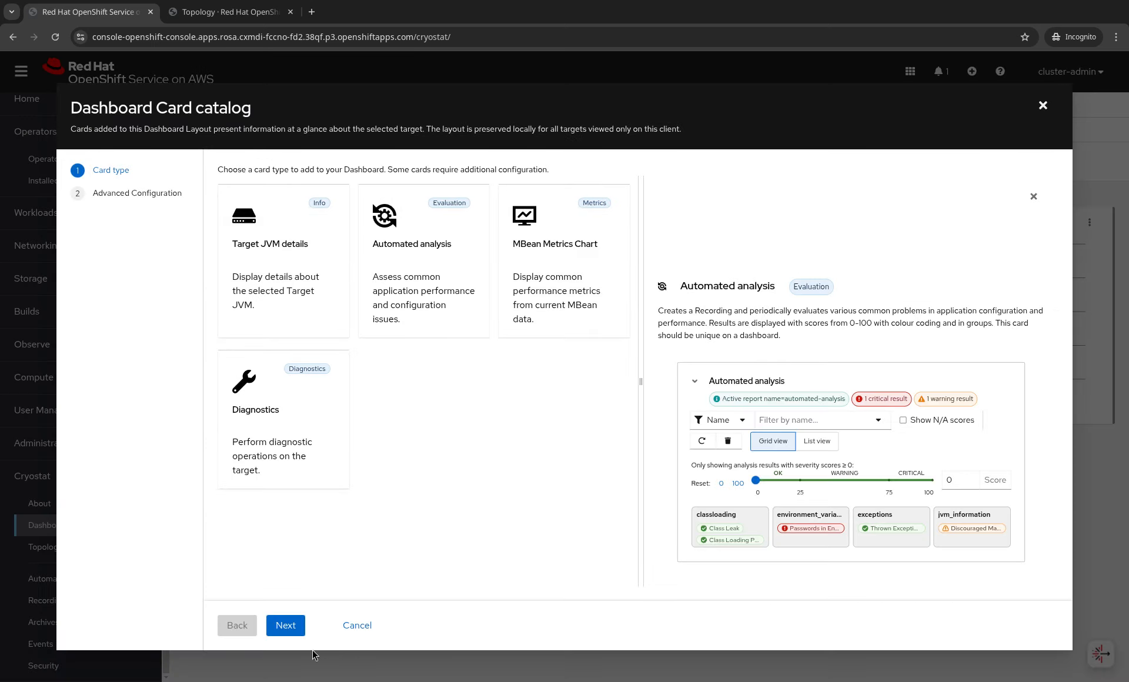
{"action": "left_click", "coordinate": [288, 625]}
{"action": "left_click", "coordinate": [288, 624]}
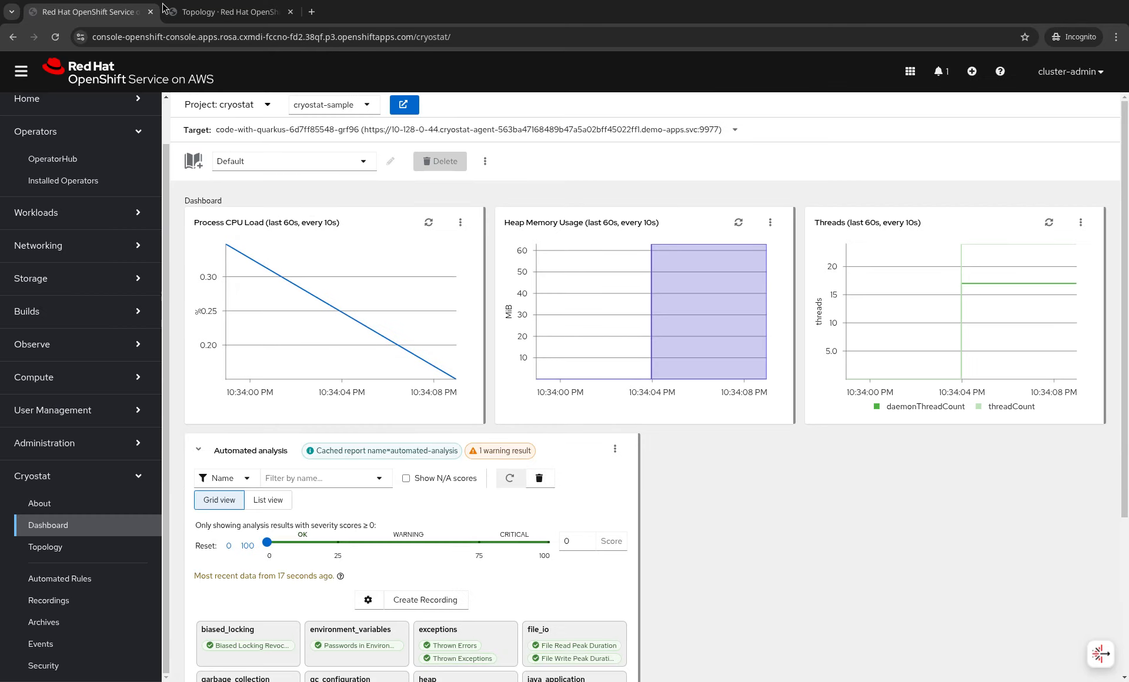
- Add a Diagnostics card to the Cryostat dashboard
{"action": "left_click", "coordinate": [199, 167]}
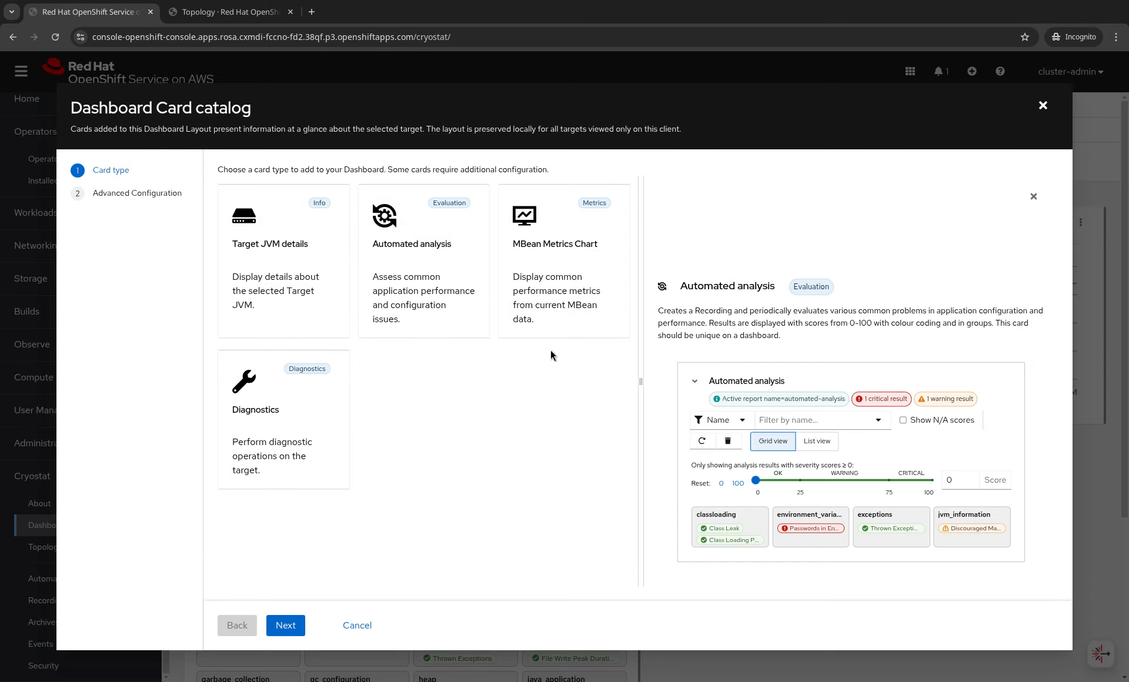
{"action": "left_click", "coordinate": [318, 459]}
{"action": "left_click", "coordinate": [287, 629]}
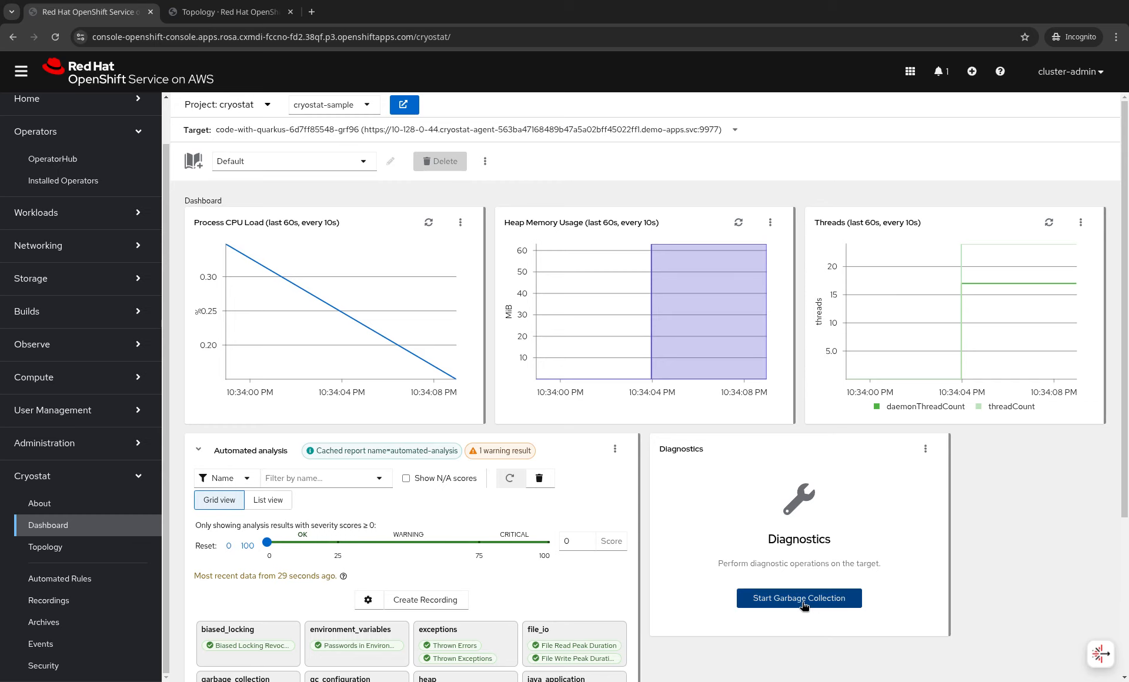
- Run garbage collection on the Quarkus target and refresh the Heap Memory Usage chart to show the drop
{"action": "mouse_move", "coordinate": [743, 377]}
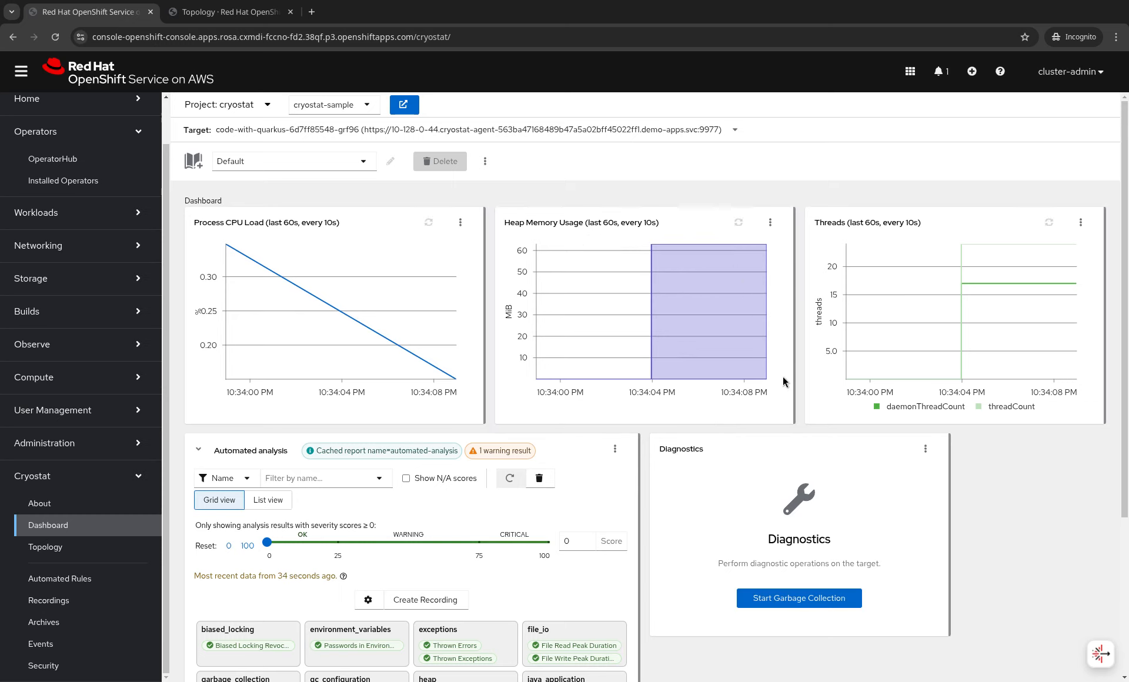
{"action": "left_click", "coordinate": [794, 607]}
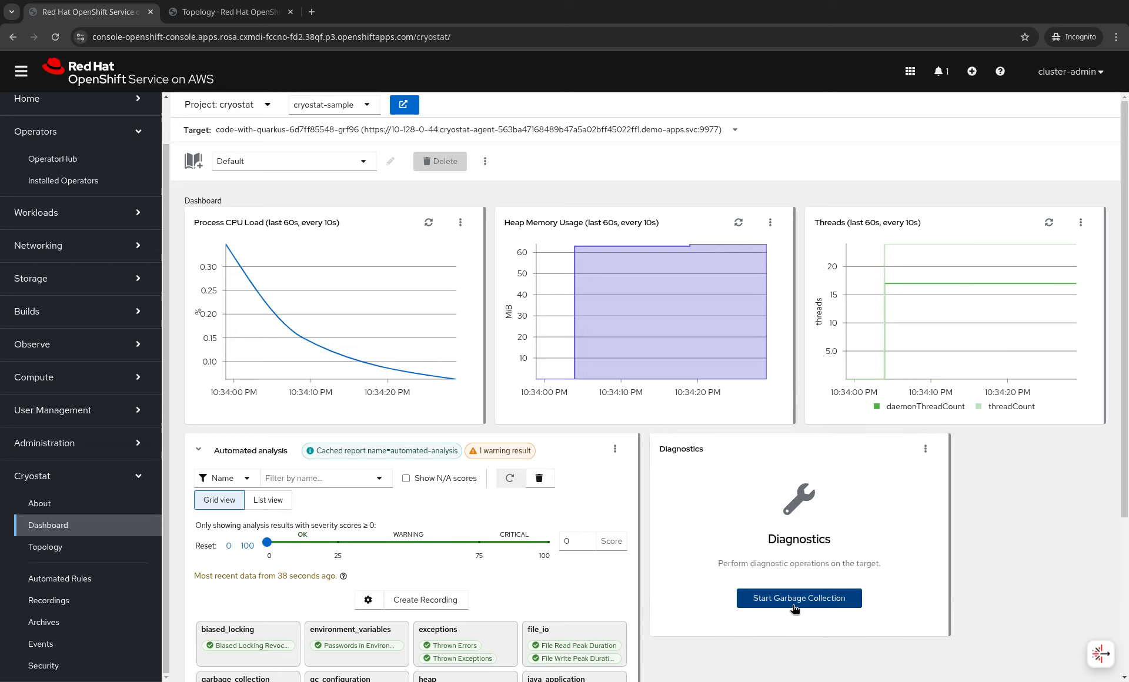
{"action": "left_click", "coordinate": [740, 223]}
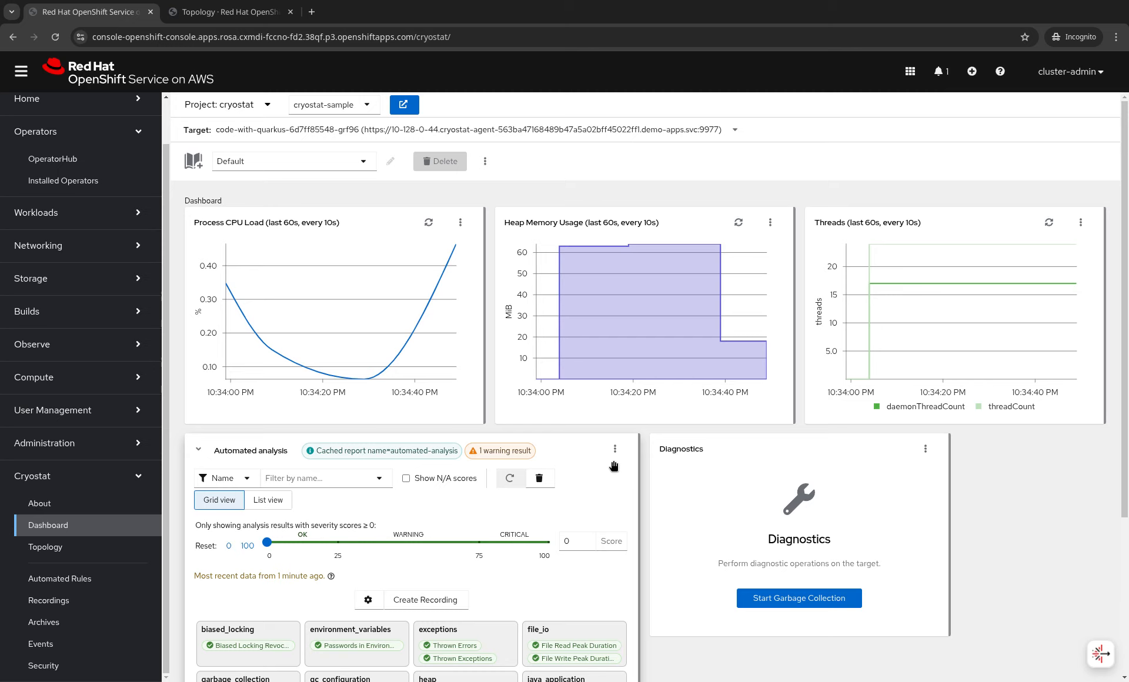
{"action": "scroll", "coordinate": [77, 282], "scroll_direction": "up", "scroll_amount": 2}
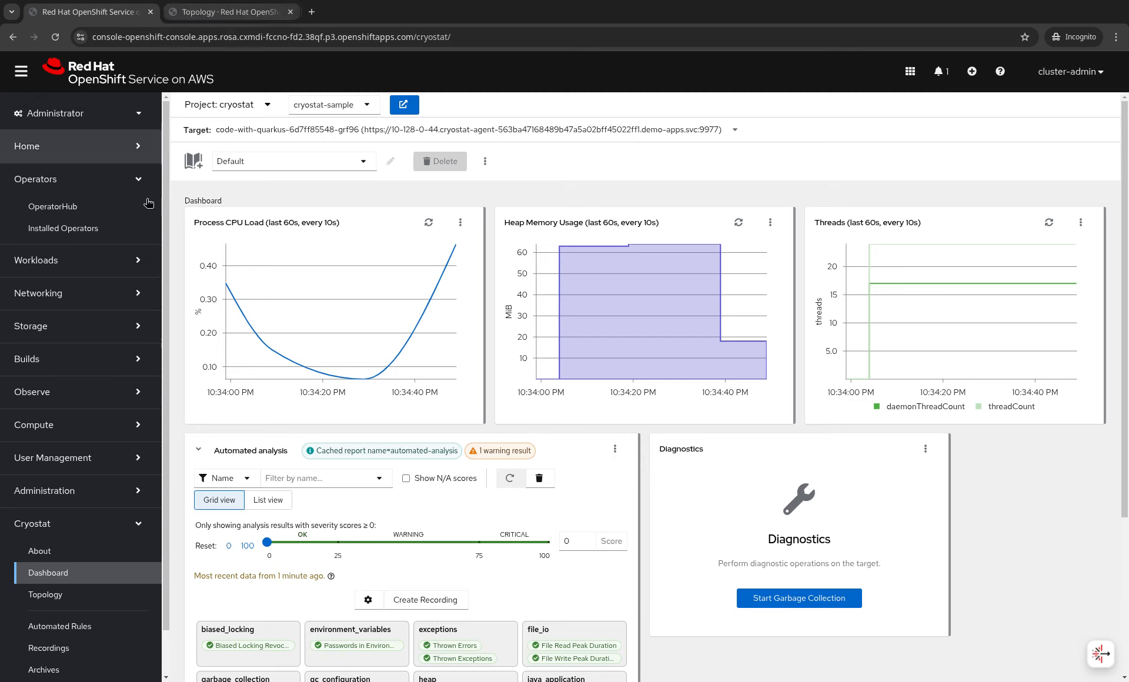
- Create the Basic Spring Boot sample deployment (java-springboot-basic) in demo-apps
{"action": "left_click", "coordinate": [45, 595]}
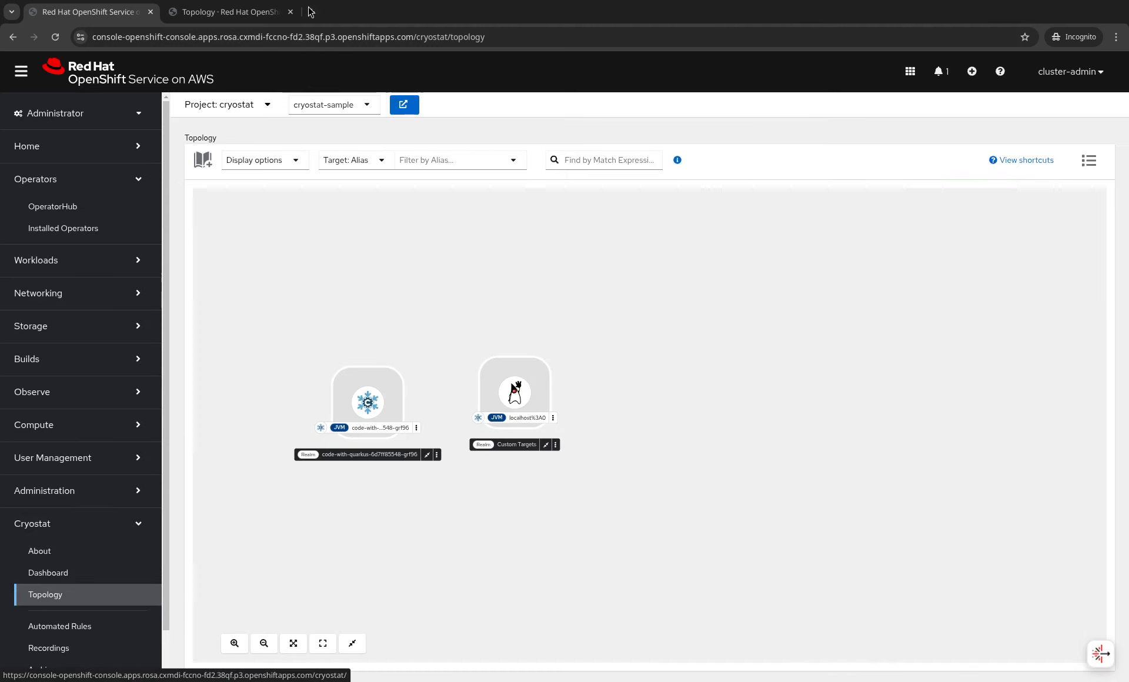
{"action": "left_click", "coordinate": [228, 13]}
{"action": "left_click", "coordinate": [132, 146]}
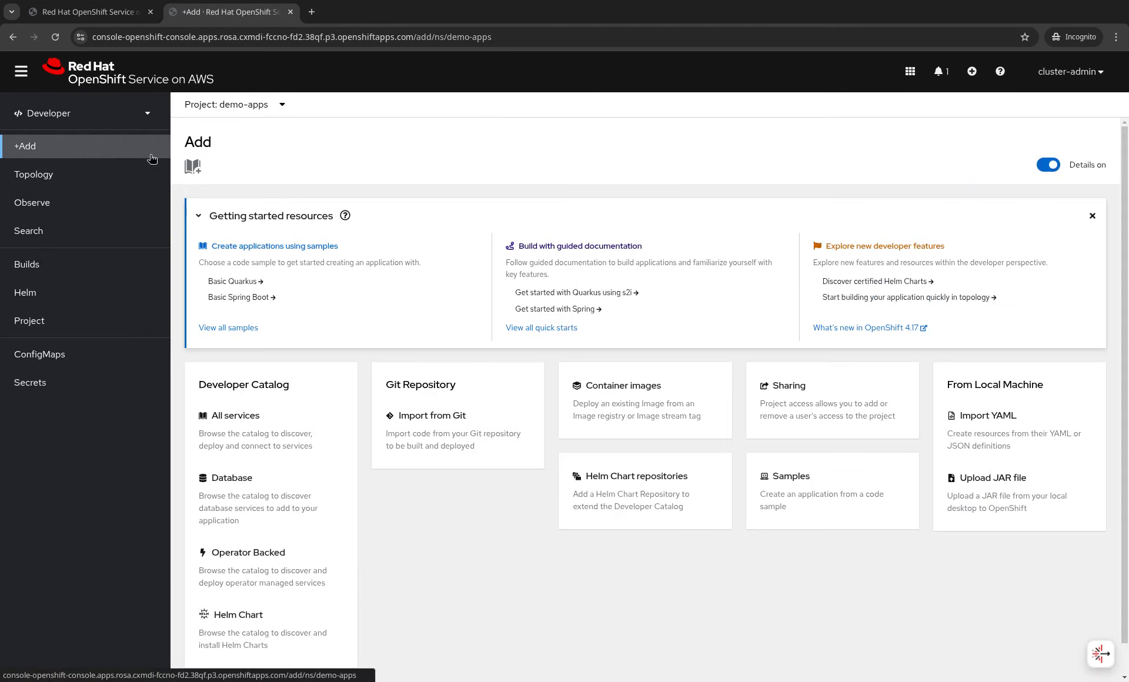
{"action": "left_click", "coordinate": [304, 304]}
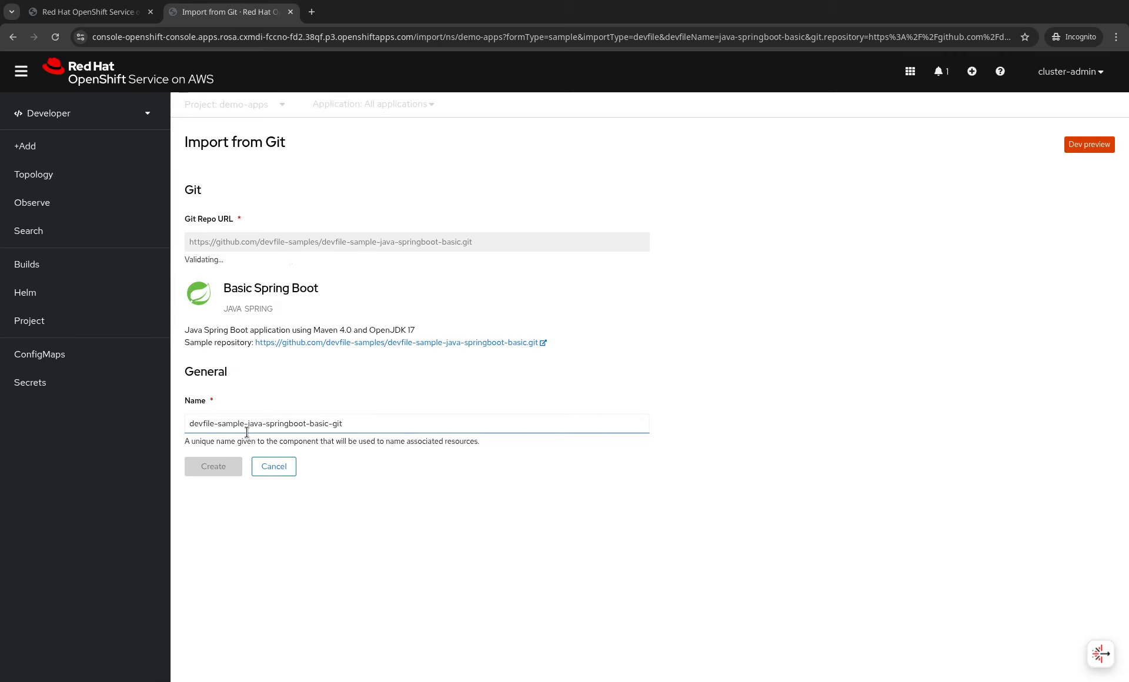
{"action": "scroll", "coordinate": [754, 365], "scroll_direction": "down", "scroll_amount": 8}
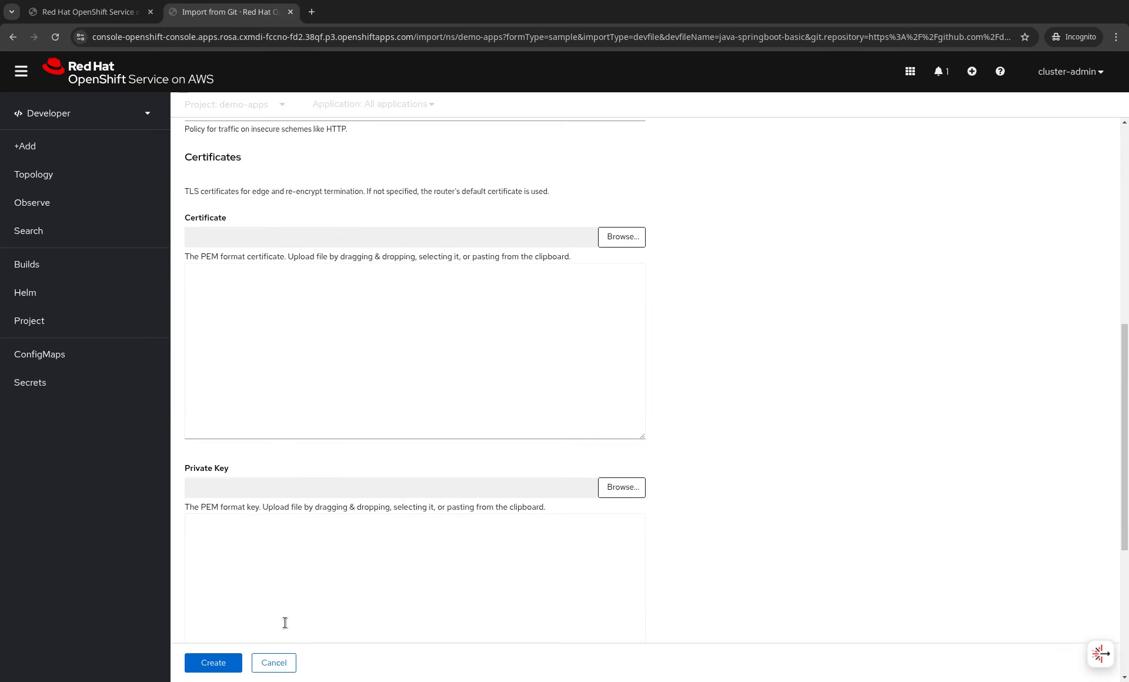
{"action": "left_click", "coordinate": [215, 663]}
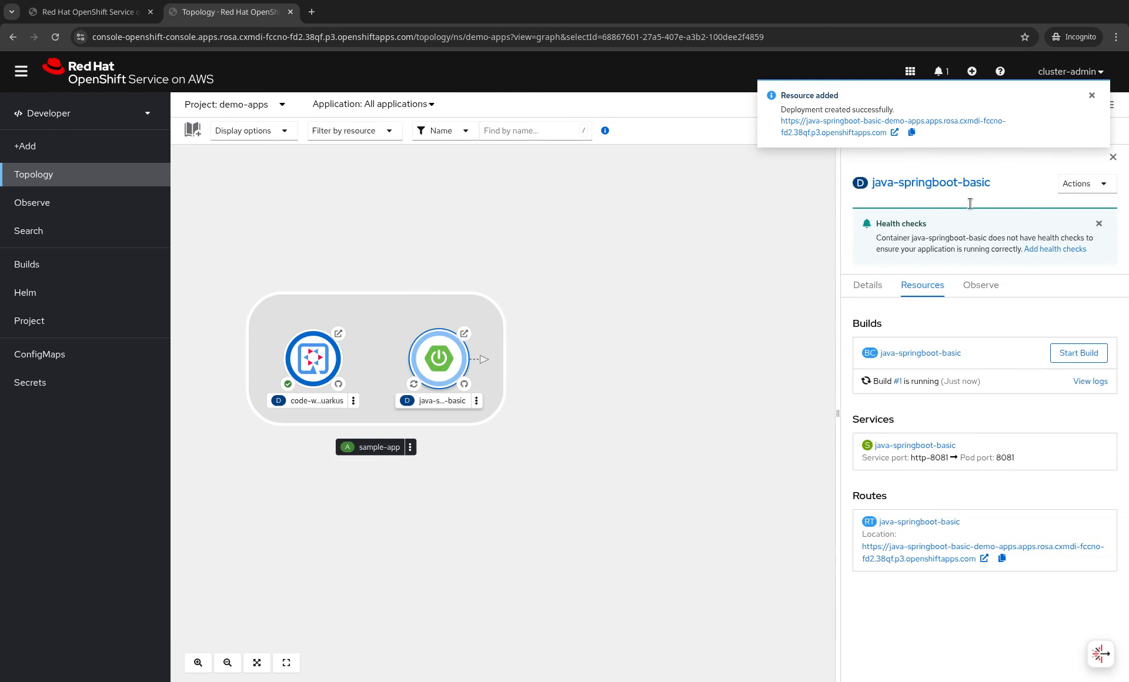
- Add pod labels cryostat.io/namespace: cryostat and cryostat.io/name: cryostat-sample to the deployment YAML and save
{"action": "left_click", "coordinate": [1071, 184]}
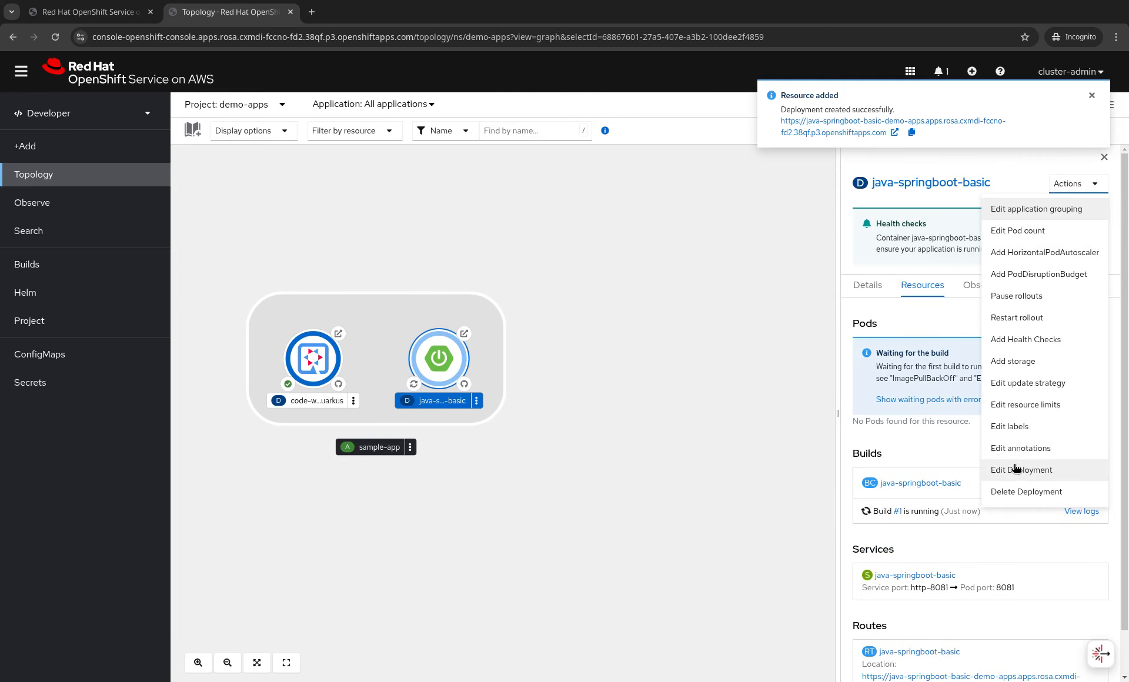
{"action": "left_click", "coordinate": [1084, 469]}
{"action": "scroll", "coordinate": [635, 513], "scroll_direction": "down", "scroll_amount": 5}
{"action": "left_click", "coordinate": [472, 459]}
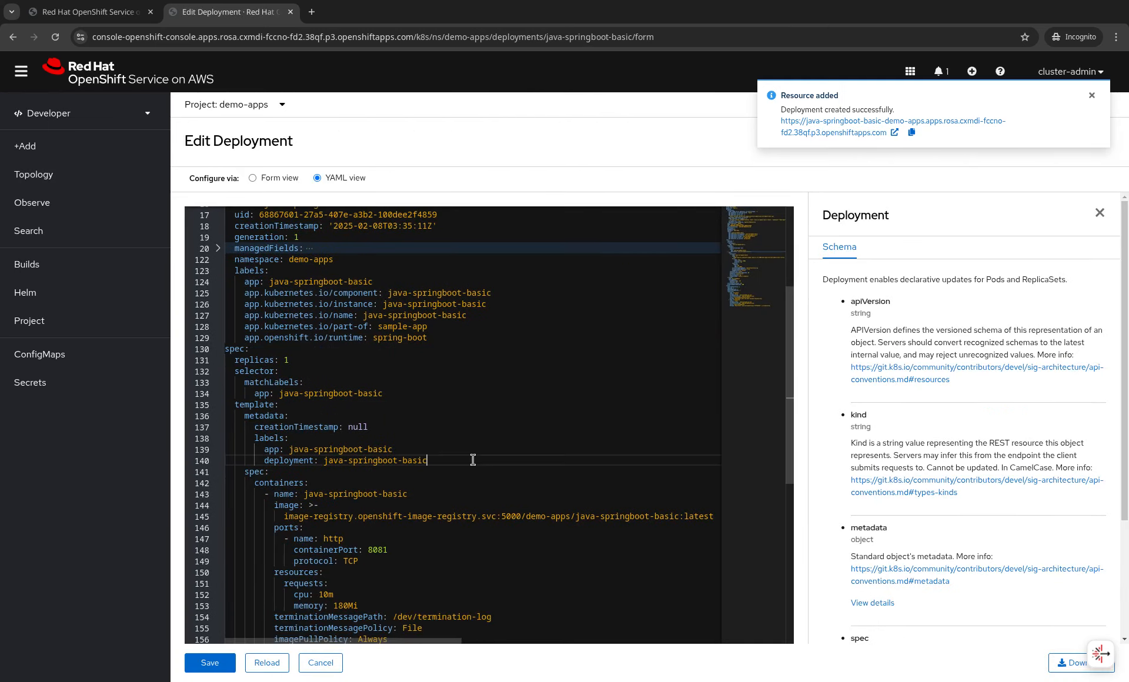
{"action": "key", "text": "Return"}
{"action": "type", "text": "cryostat.io/na"}
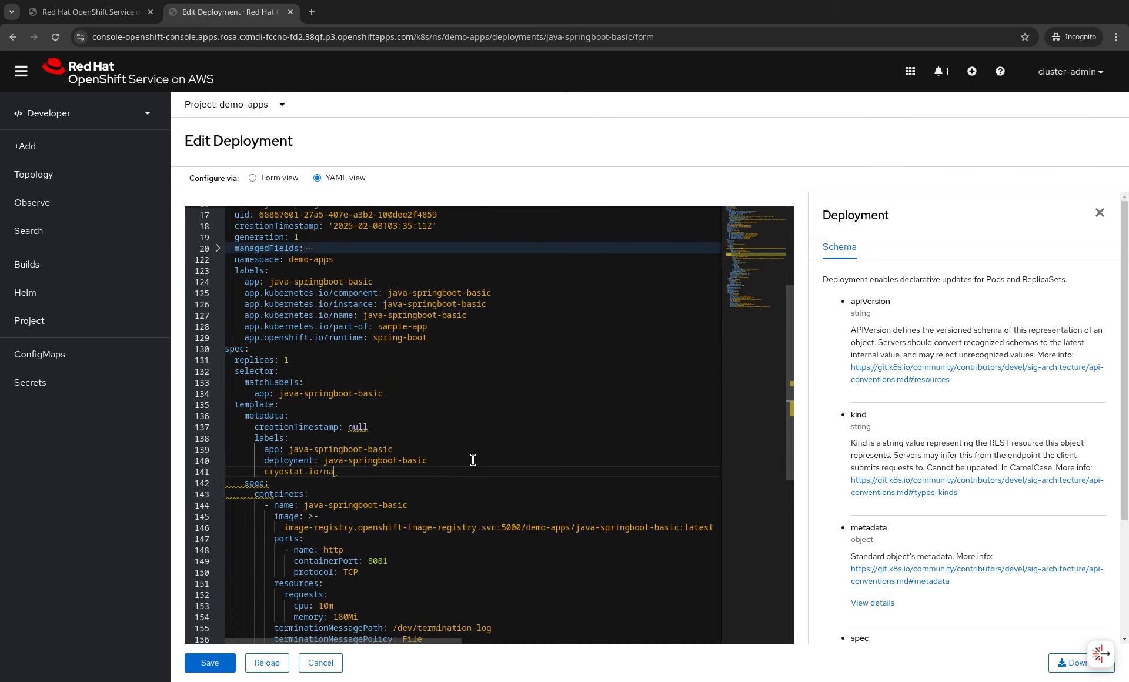
{"action": "type", "text": "mespace: cryostat"}
{"action": "key", "text": "Return"}
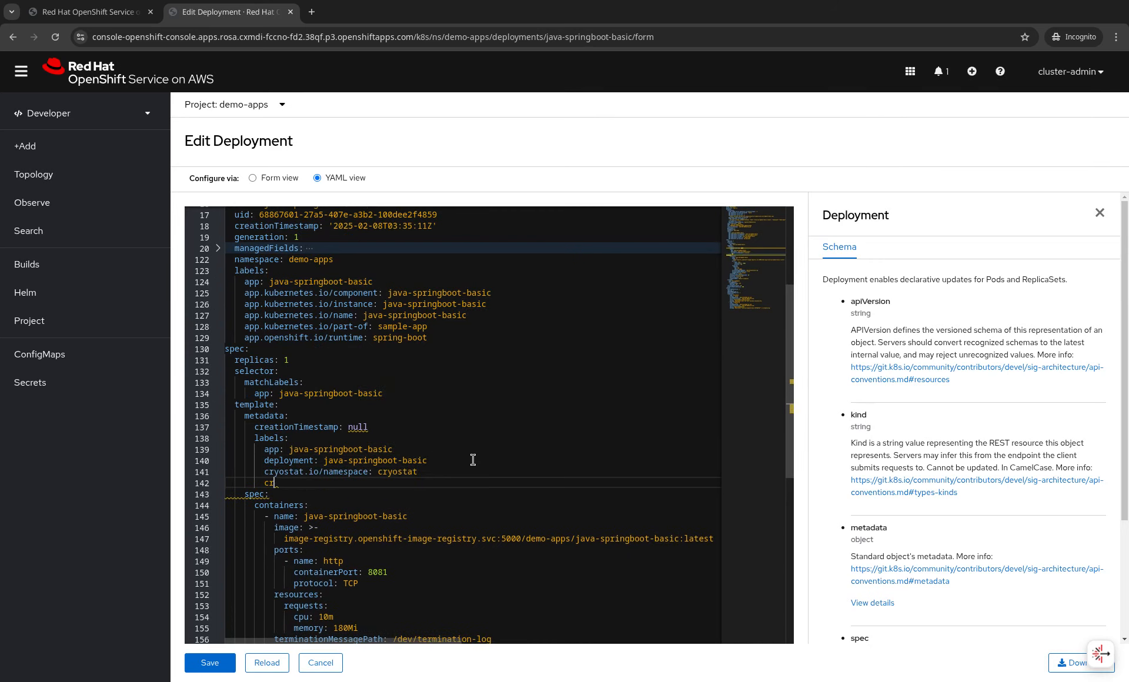
{"action": "type", "text": "cryostat.io/name: cryostat-sample"}
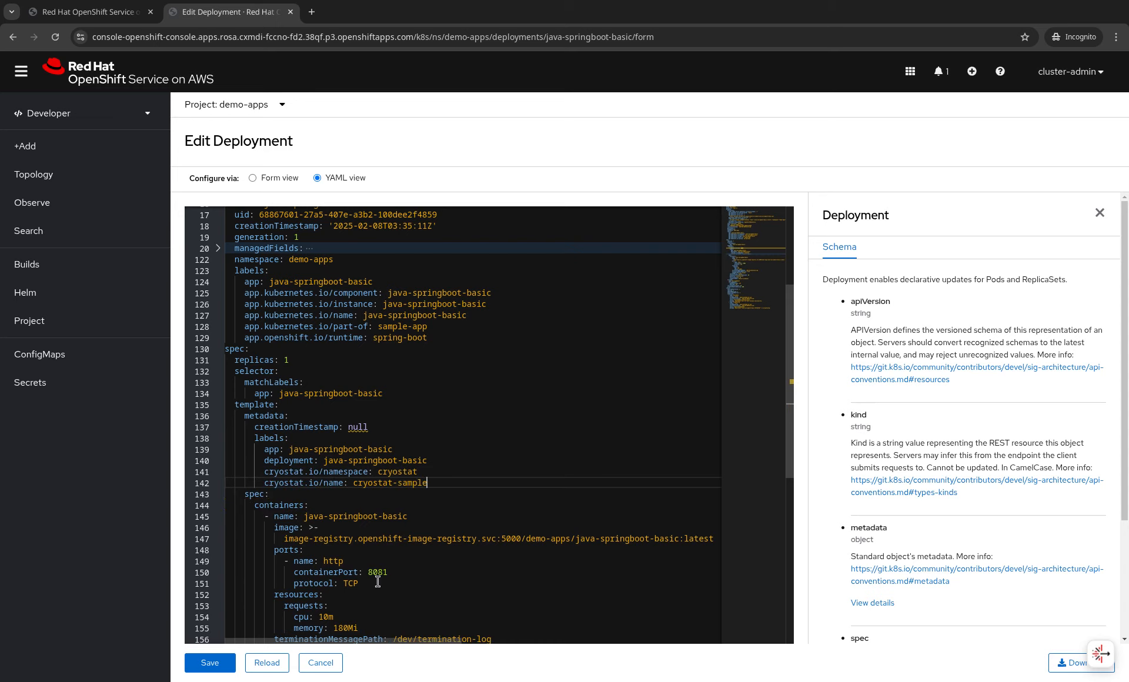
{"action": "left_click", "coordinate": [230, 660]}
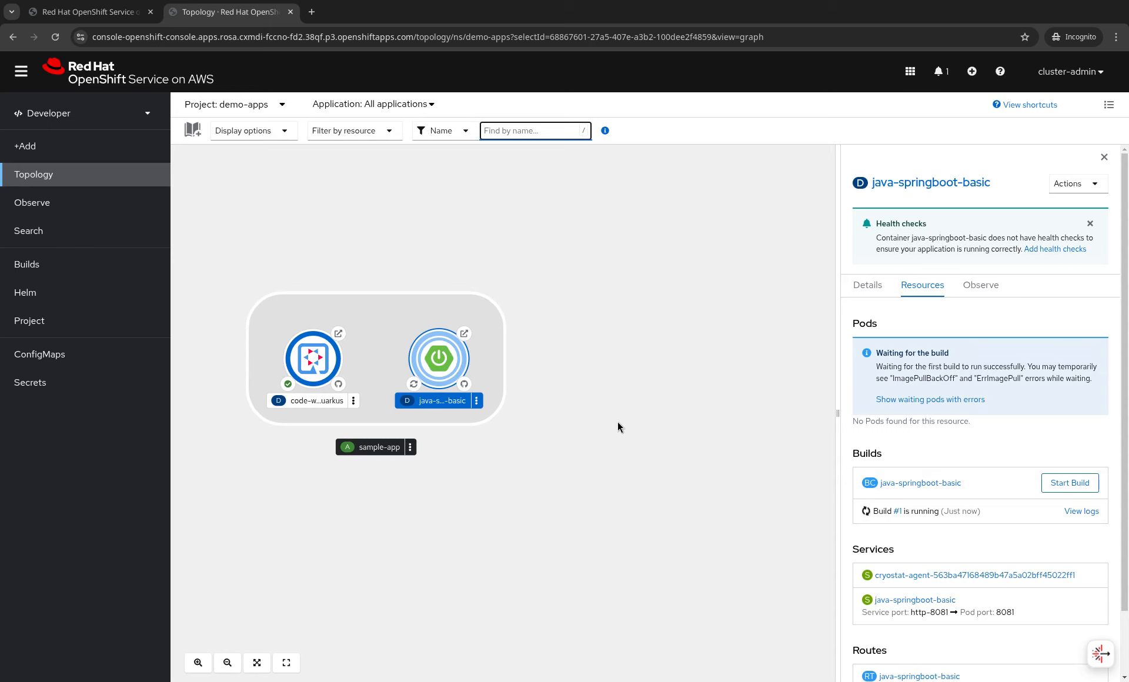
{"action": "key", "text": "ctrl+Tab"}
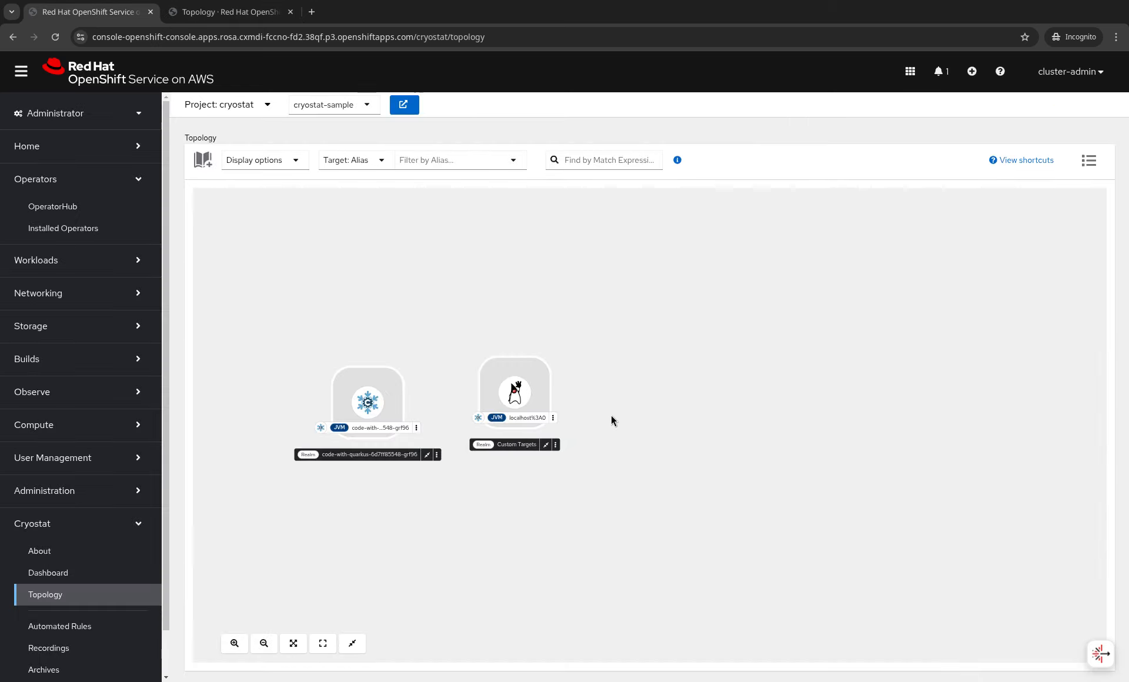
{"action": "left_click_drag", "start_coordinate": [612, 415], "coordinate": [664, 404]}
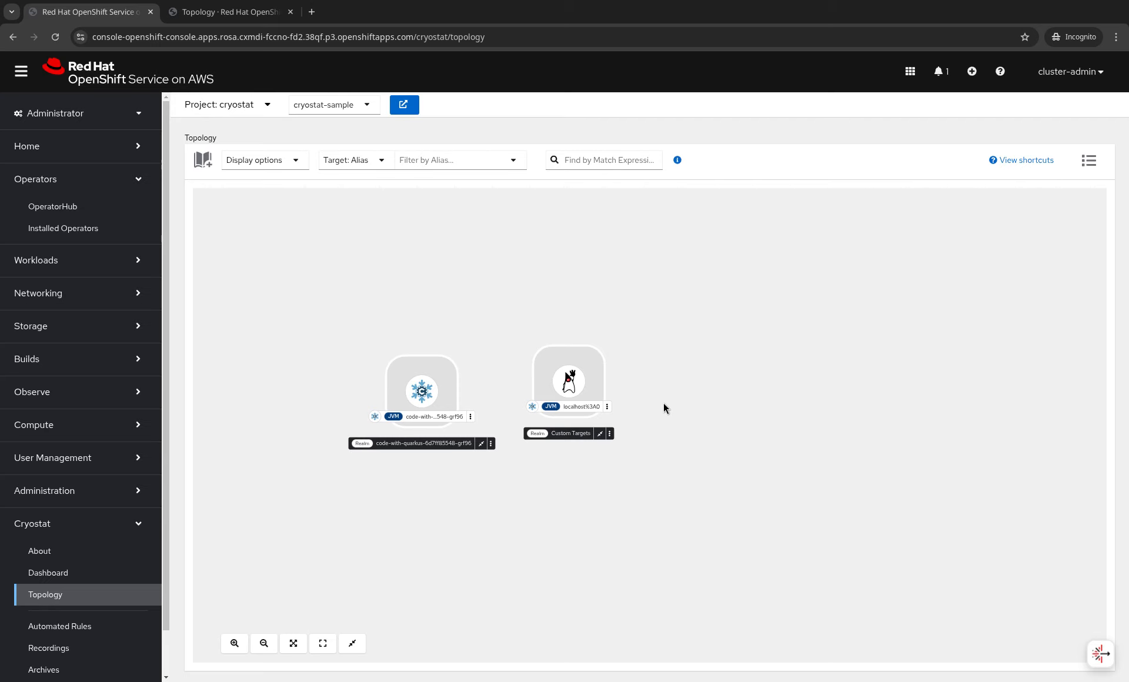
{"action": "key", "text": "ctrl+Tab"}
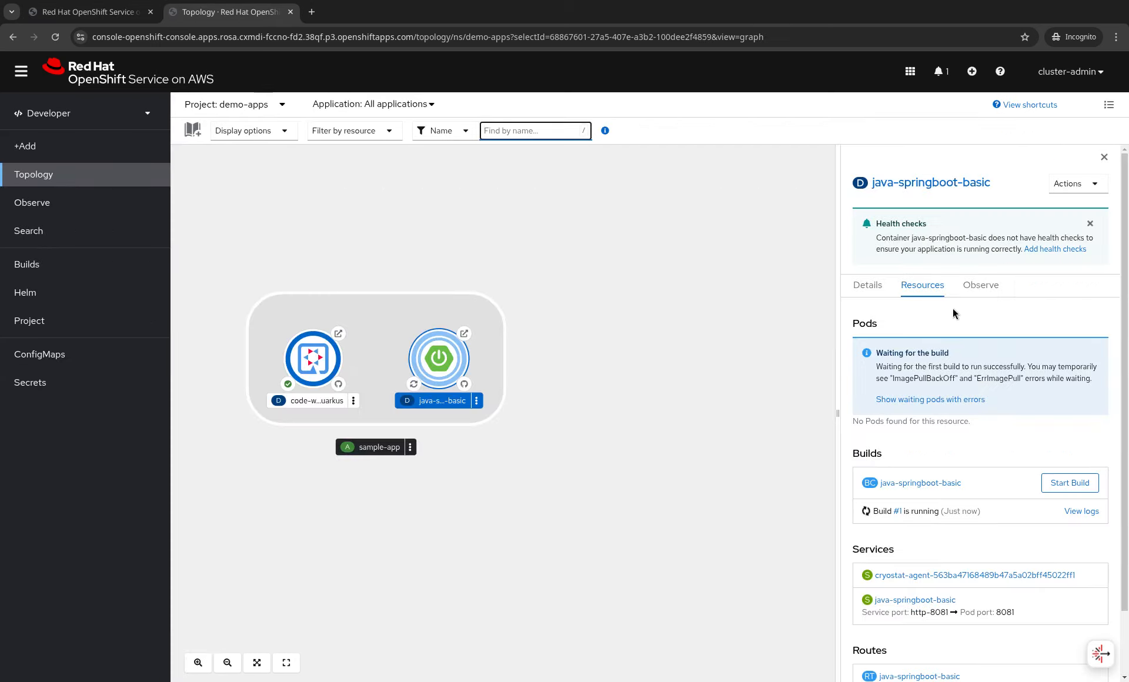
- Add the label cryostat.io/java-opts-var: MODULE_OPTS to the code-with-quarkus deployment YAML
{"action": "left_click", "coordinate": [353, 401]}
{"action": "left_click", "coordinate": [396, 367]}
{"action": "scroll", "coordinate": [429, 446], "scroll_direction": "down", "scroll_amount": 12}
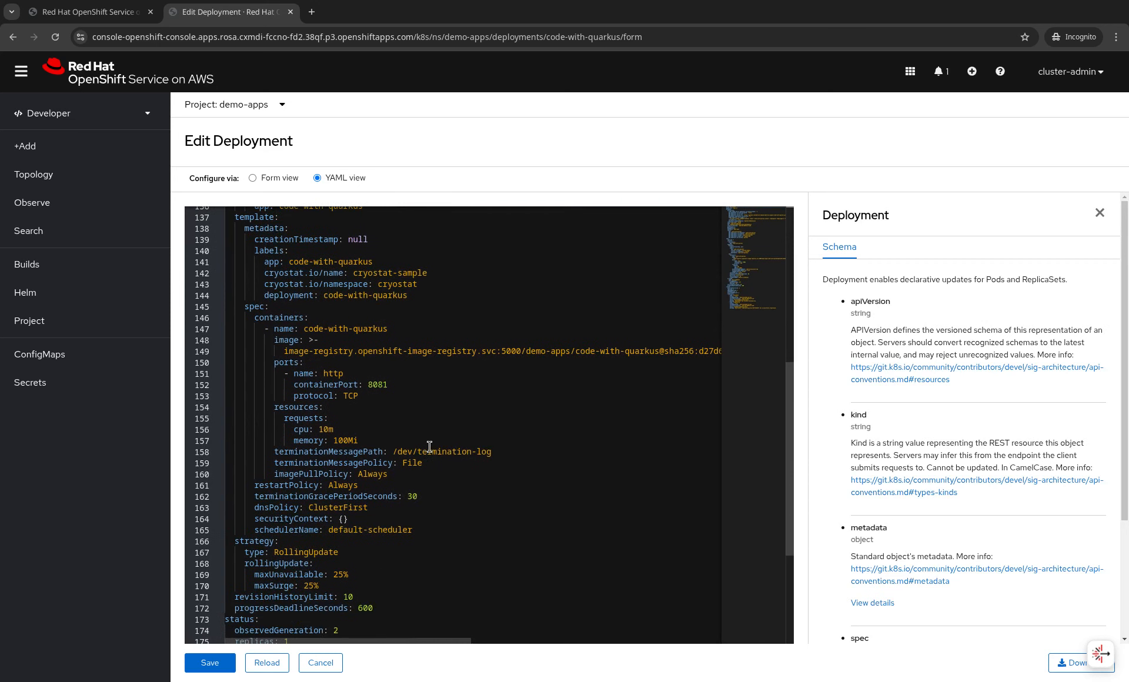
{"action": "scroll", "coordinate": [429, 432], "scroll_direction": "up", "scroll_amount": 3}
{"action": "left_click", "coordinate": [437, 373]}
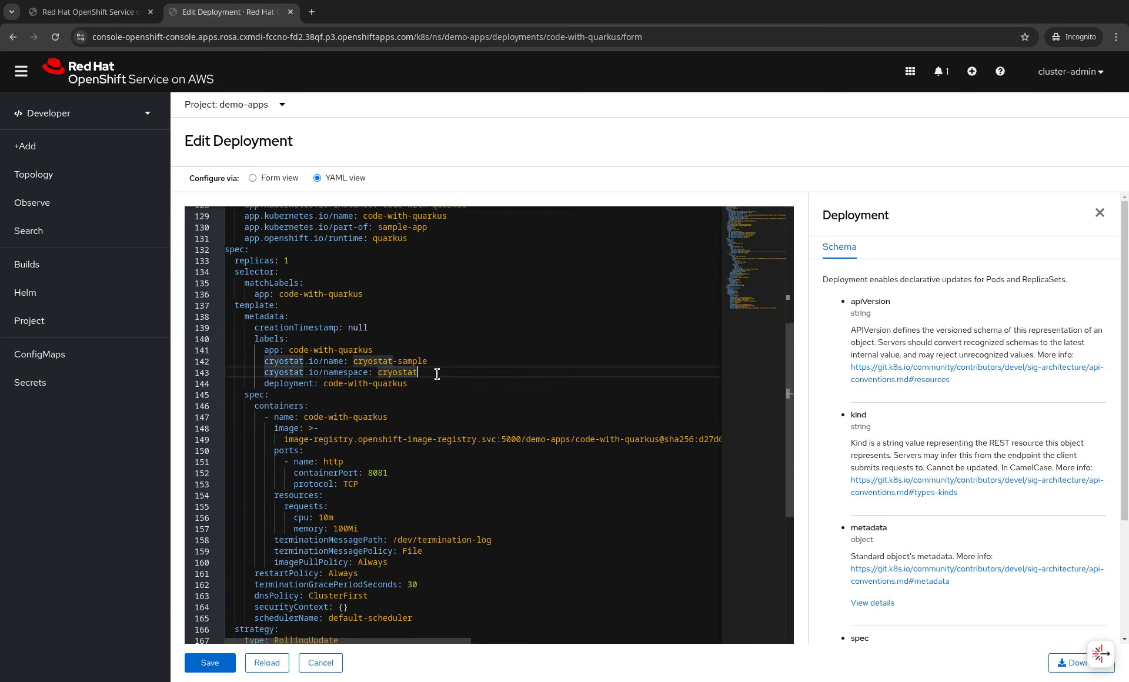
{"action": "key", "text": "Return"}
{"action": "type", "text": "cryost"}
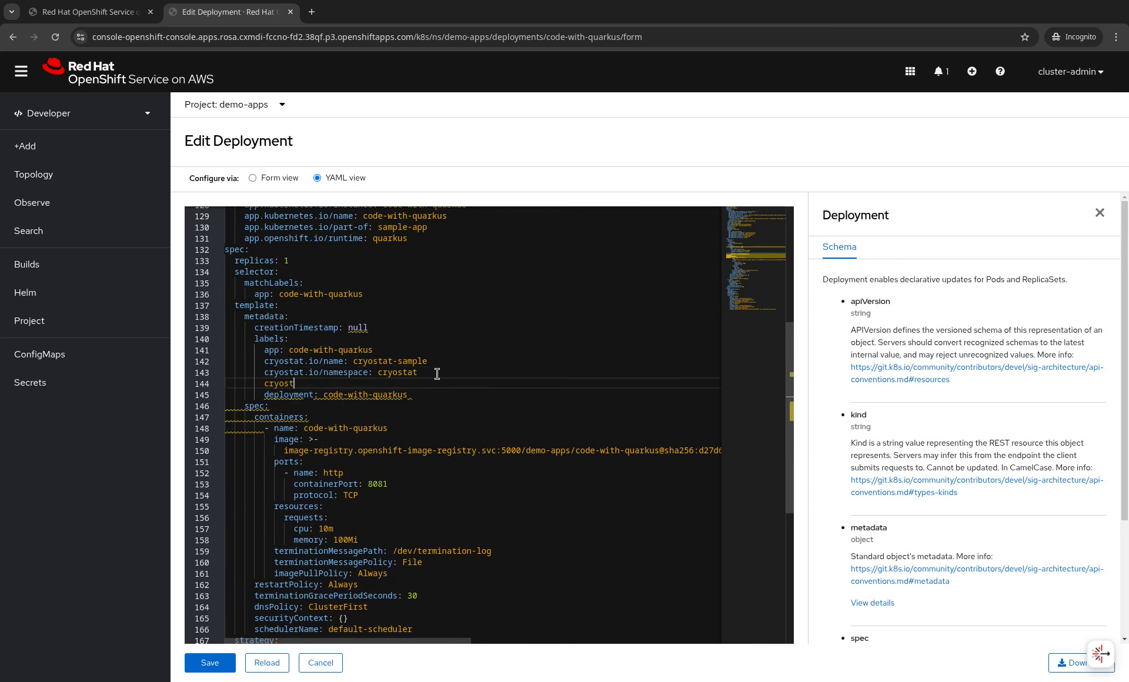
{"action": "type", "text": "at.io/java-opts-var: MODULE_OPTS"}
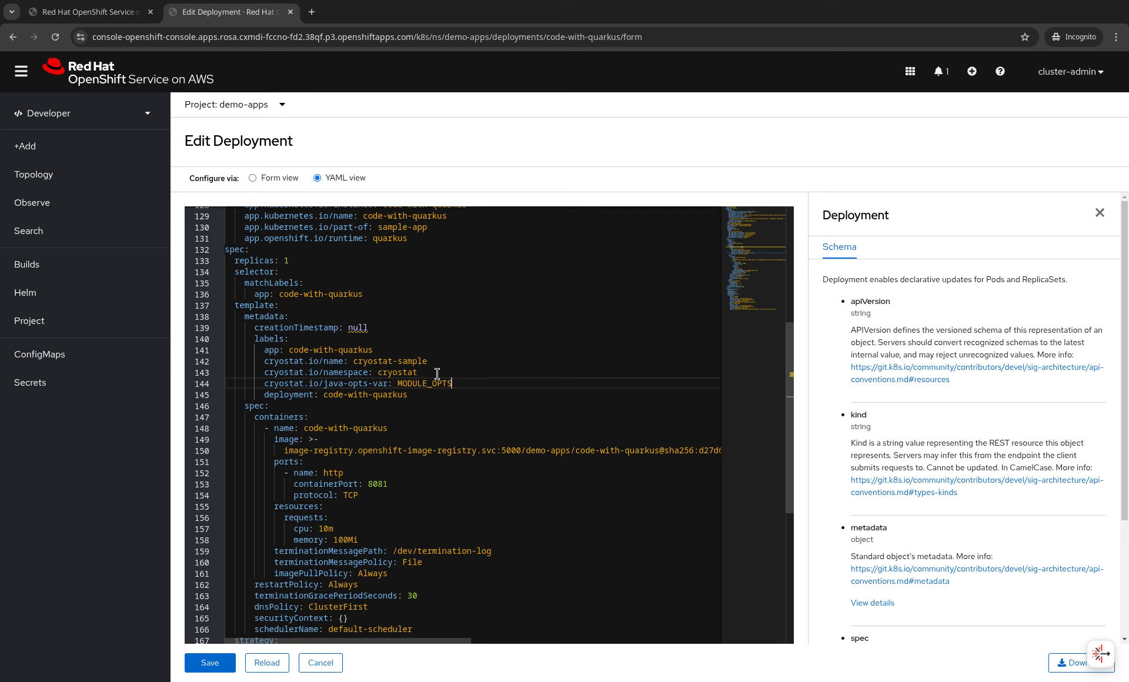
- In Cryostat Topology, select the new java-springboot-basic target and expand its full details
{"action": "key", "text": "ctrl+Tab"}
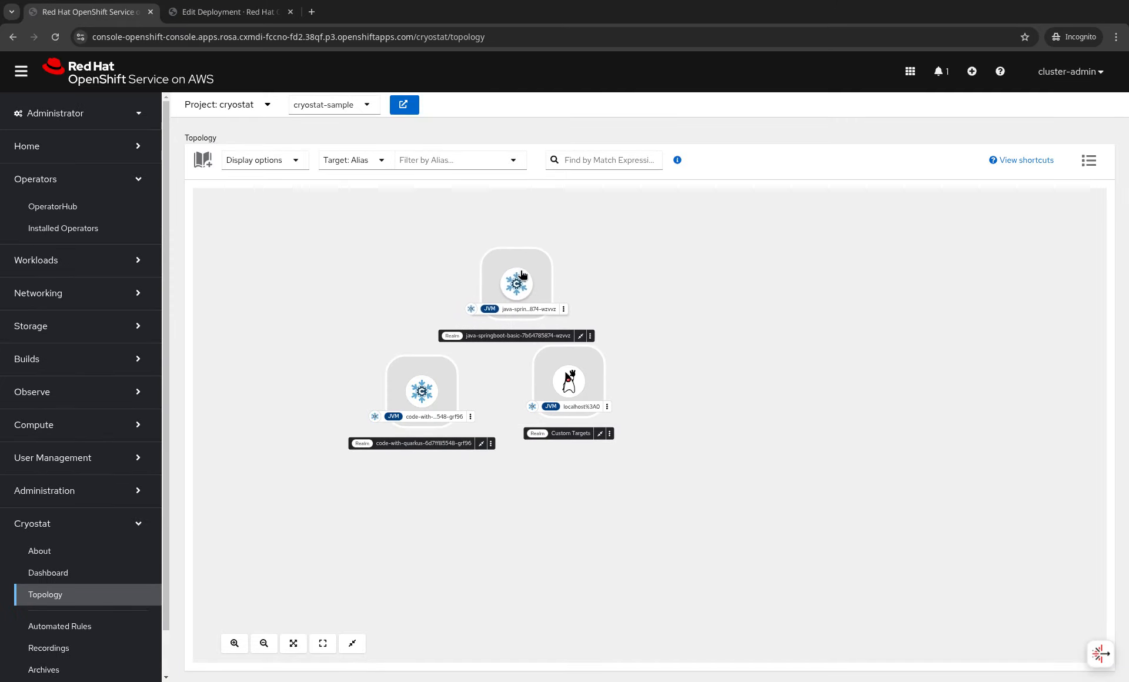
{"action": "left_click", "coordinate": [501, 262]}
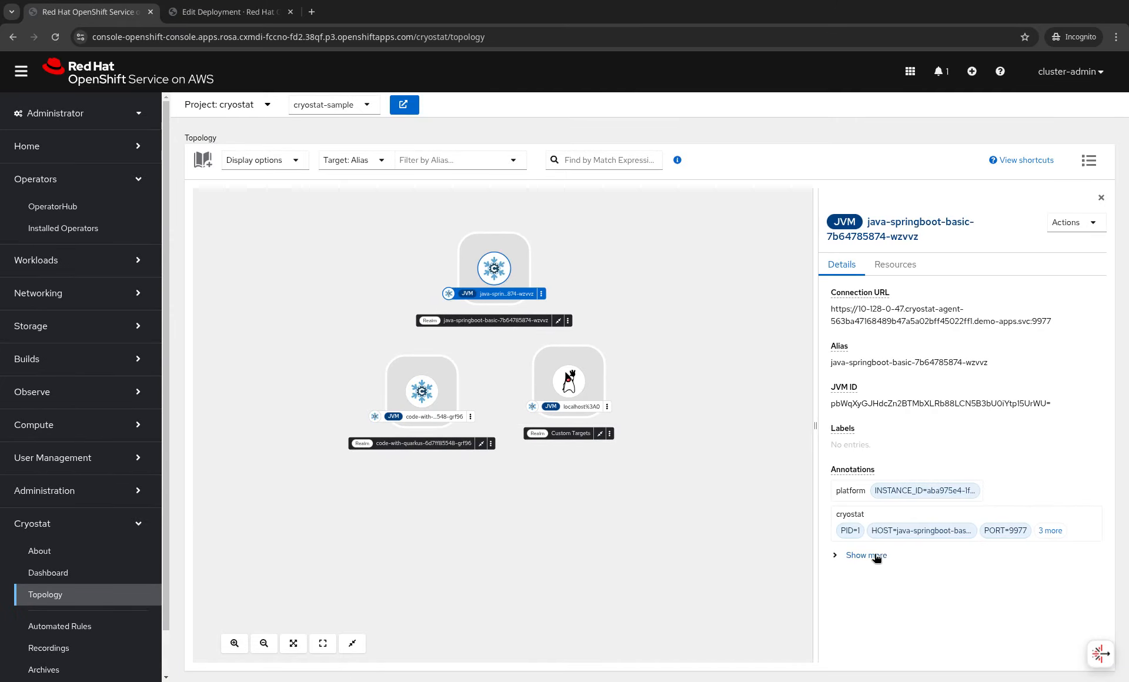
{"action": "left_click", "coordinate": [873, 556]}
{"action": "scroll", "coordinate": [936, 518], "scroll_direction": "down", "scroll_amount": 3}
{"action": "scroll", "coordinate": [935, 519], "scroll_direction": "down", "scroll_amount": 6}
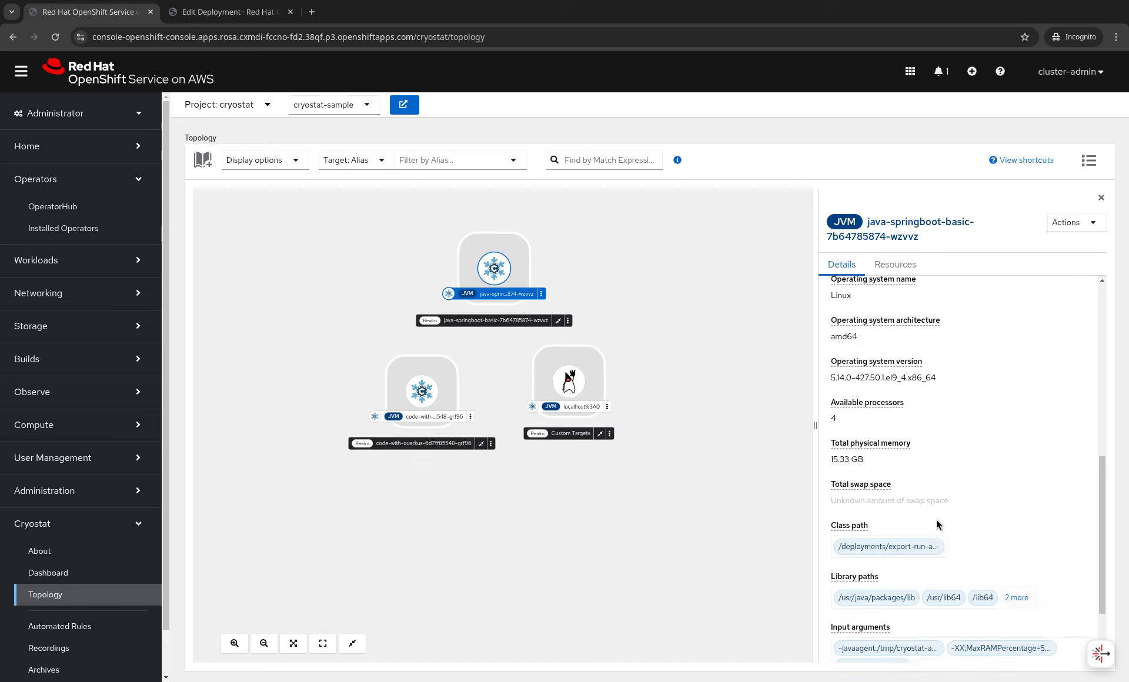